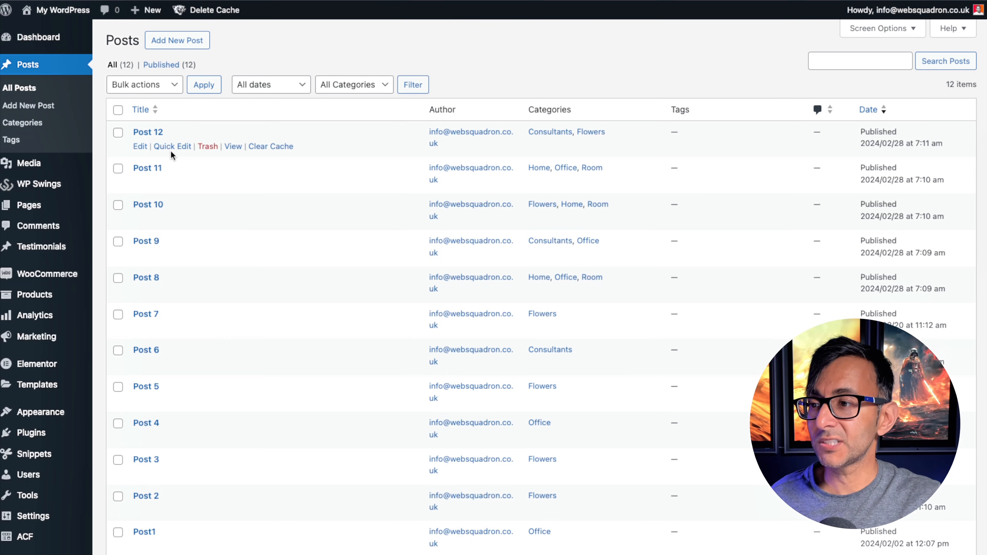
{"action": "left_click", "coordinate": [171, 150]}
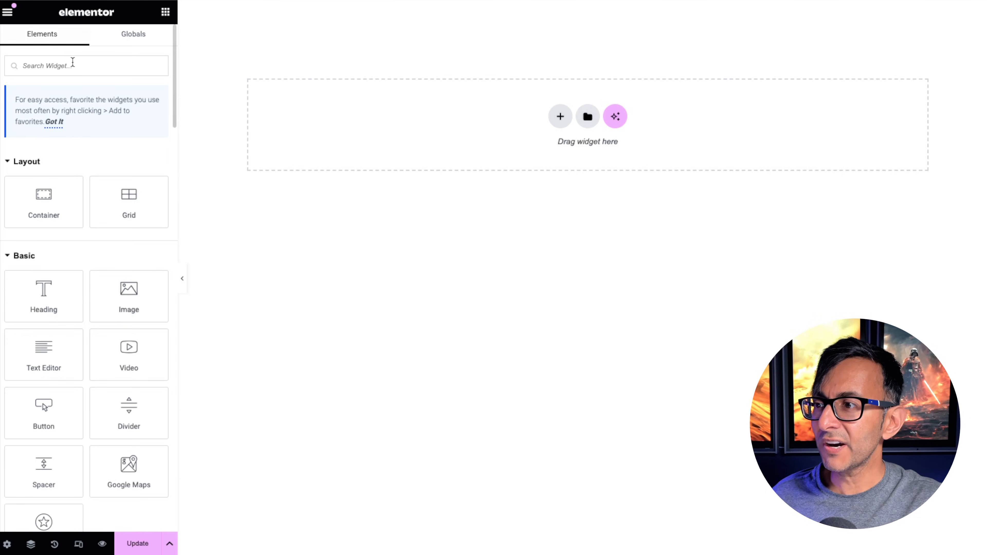
Step: Search the widgets for "loop" and add a Posts widget to the empty page
{"action": "type", "text": "lopp"}
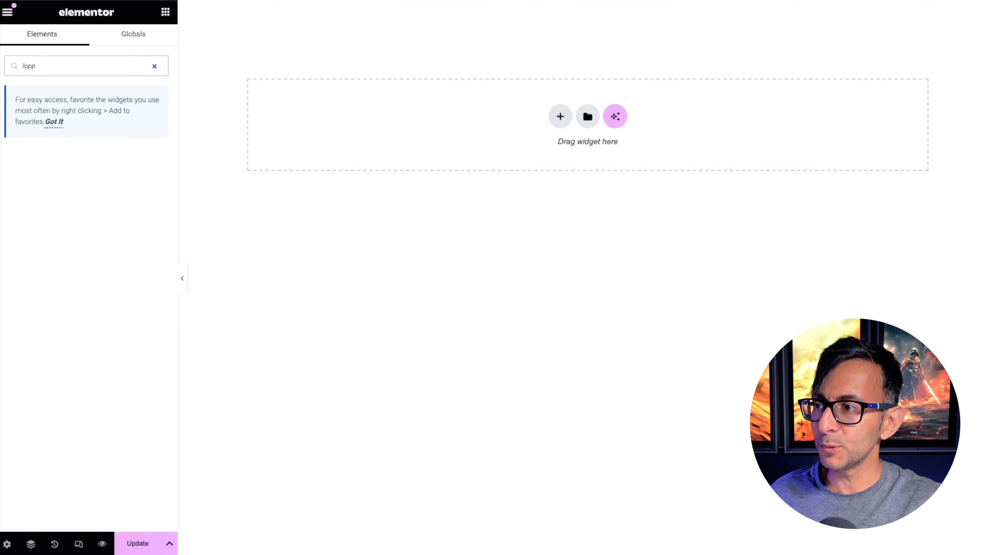
{"action": "key", "text": "BackSpace"}
{"action": "key", "text": "BackSpace"}
{"action": "type", "text": "op"}
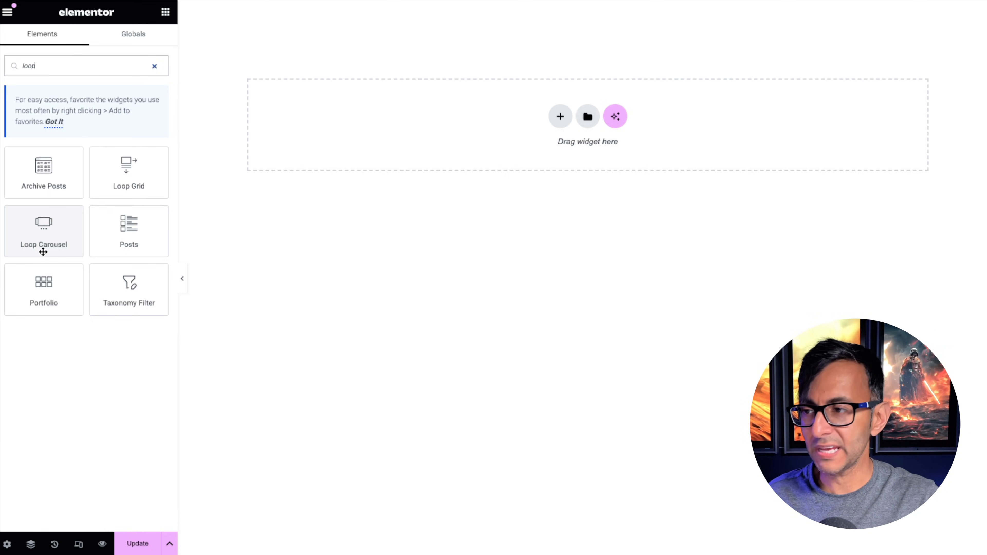
{"action": "left_click_drag", "start_coordinate": [134, 231], "coordinate": [391, 128]}
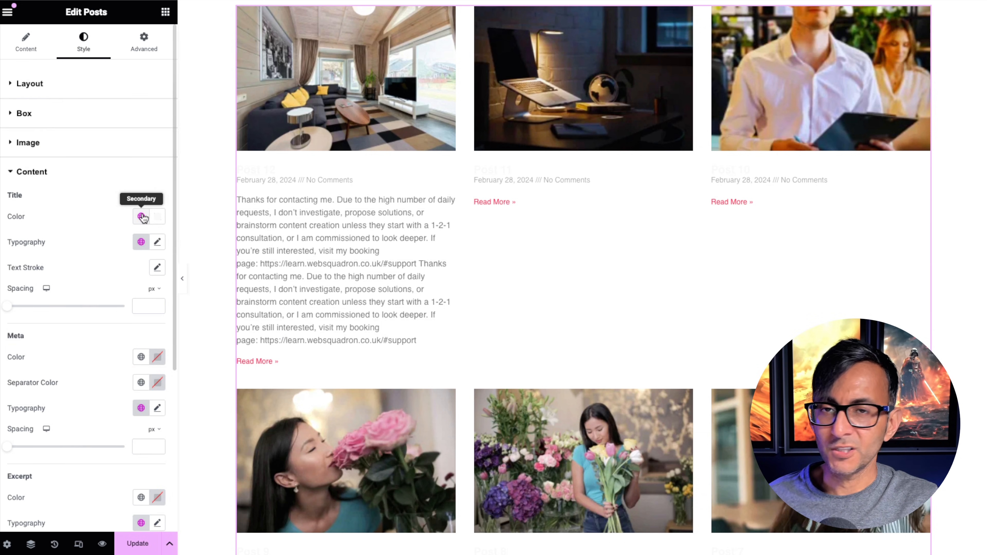
Step: Colour the post titles in the Posts widget with the global Primary colour
{"action": "left_click", "coordinate": [141, 216]}
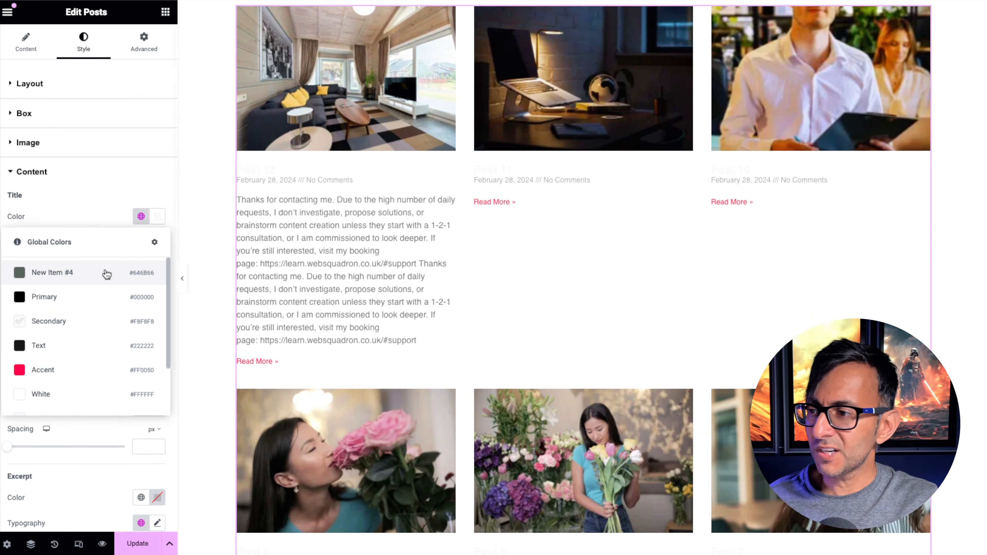
{"action": "left_click", "coordinate": [74, 300]}
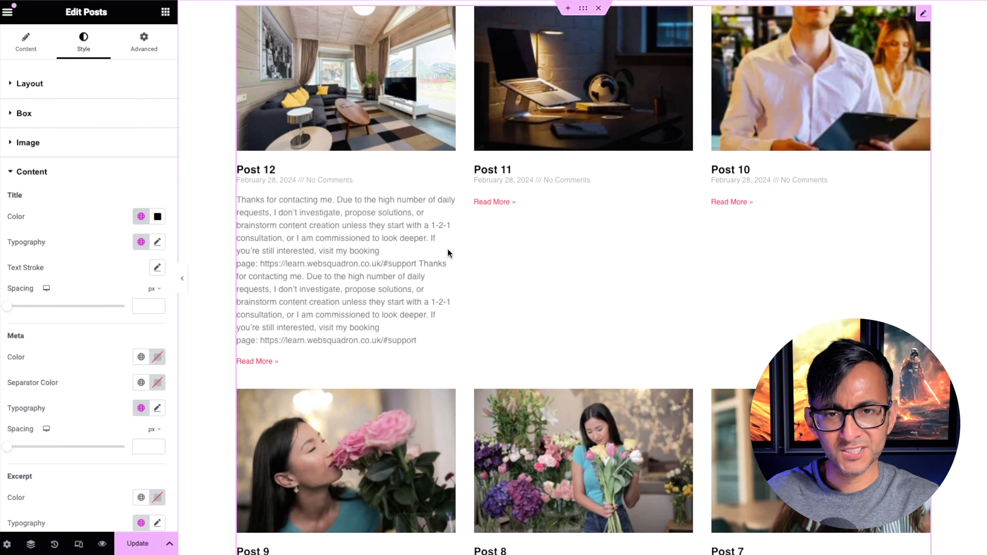
Step: Set the post images to 61% width and a ratio of 0.61, and hide the excerpt
{"action": "left_click_drag", "start_coordinate": [124, 312], "coordinate": [73, 320]}
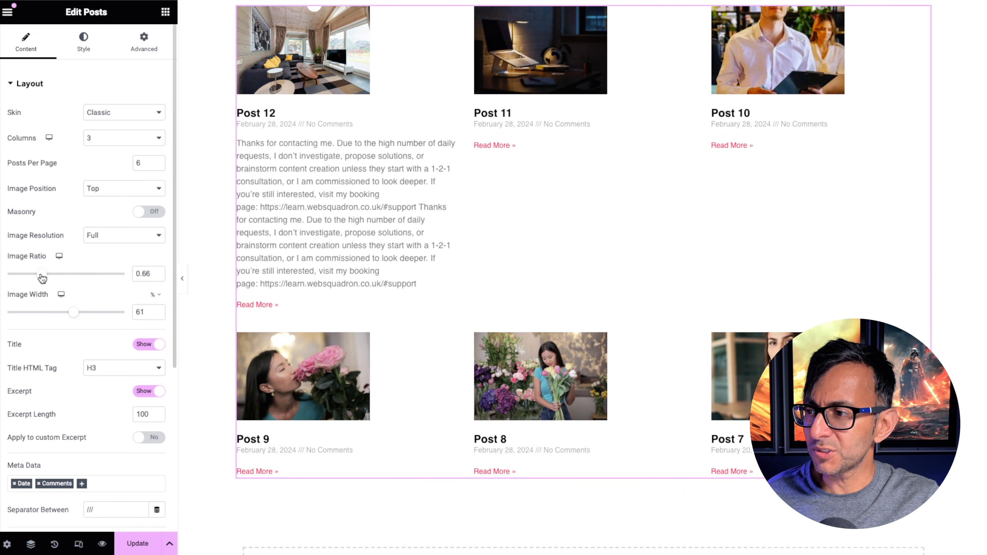
{"action": "mouse_move", "coordinate": [42, 273]}
{"action": "left_mouse_down"}
{"action": "mouse_move", "coordinate": [80, 279]}
{"action": "mouse_move", "coordinate": [39, 279]}
{"action": "left_mouse_up"}
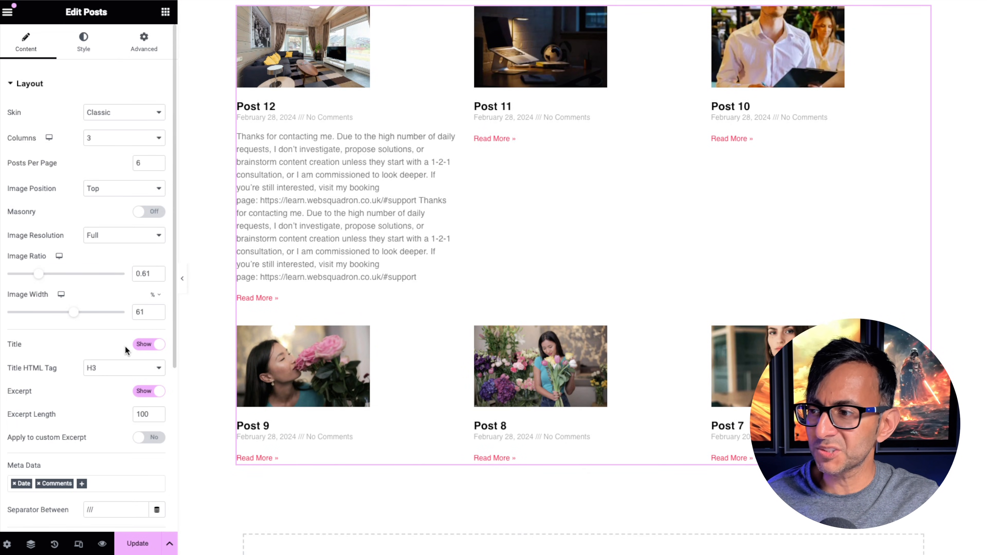
{"action": "left_click", "coordinate": [147, 393]}
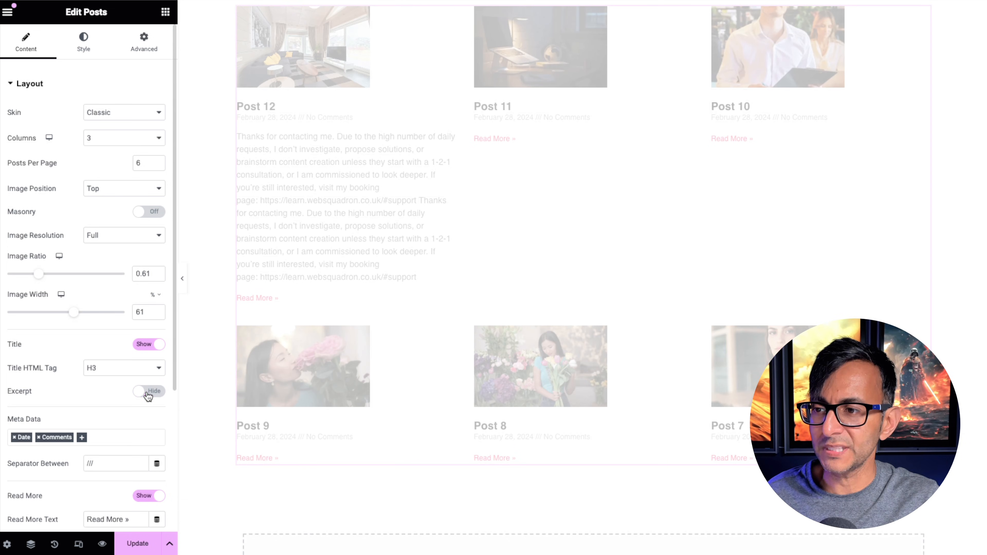
Step: Try the Cards and Full Content skins on the Posts widget and restore the Classic skin
{"action": "scroll", "coordinate": [164, 410], "scroll_direction": "down", "scroll_amount": 5}
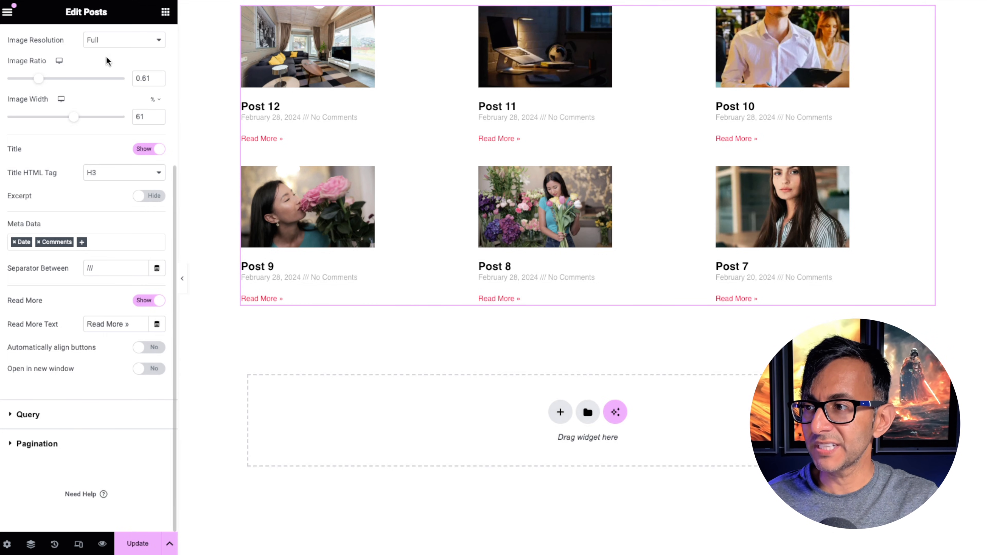
{"action": "scroll", "coordinate": [93, 93], "scroll_direction": "up", "scroll_amount": 5}
{"action": "left_click", "coordinate": [124, 112]}
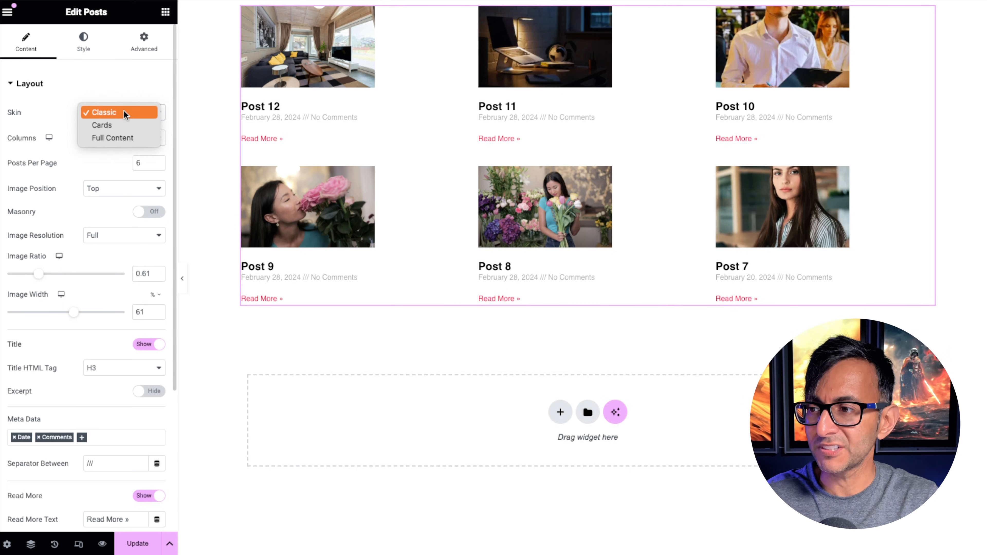
{"action": "left_click", "coordinate": [126, 125]}
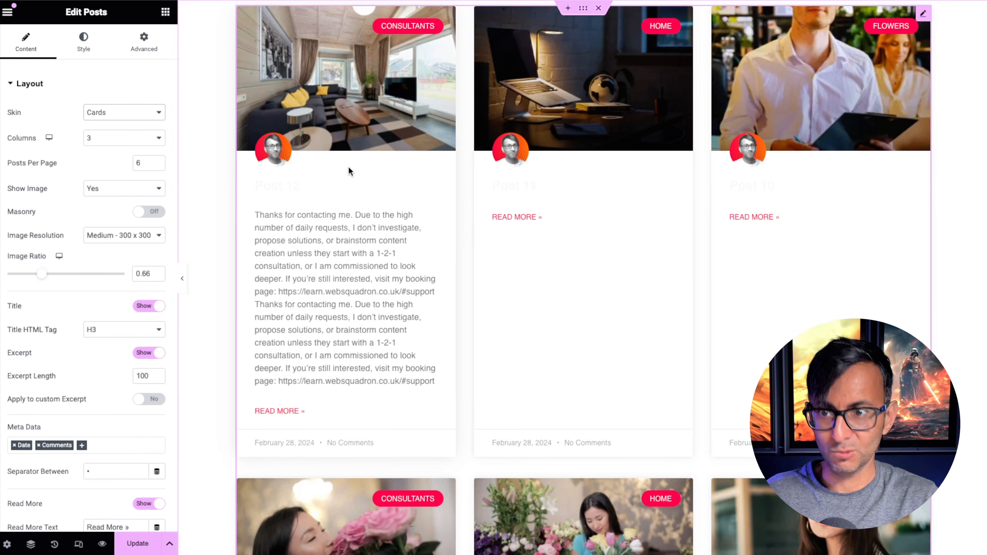
{"action": "left_click", "coordinate": [114, 114]}
{"action": "left_click", "coordinate": [119, 124]}
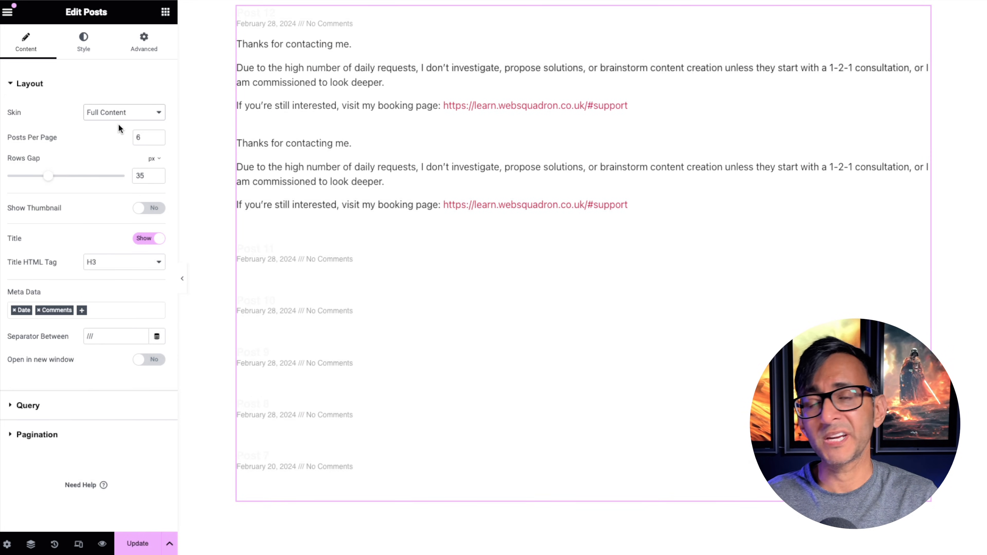
{"action": "left_click", "coordinate": [123, 112]}
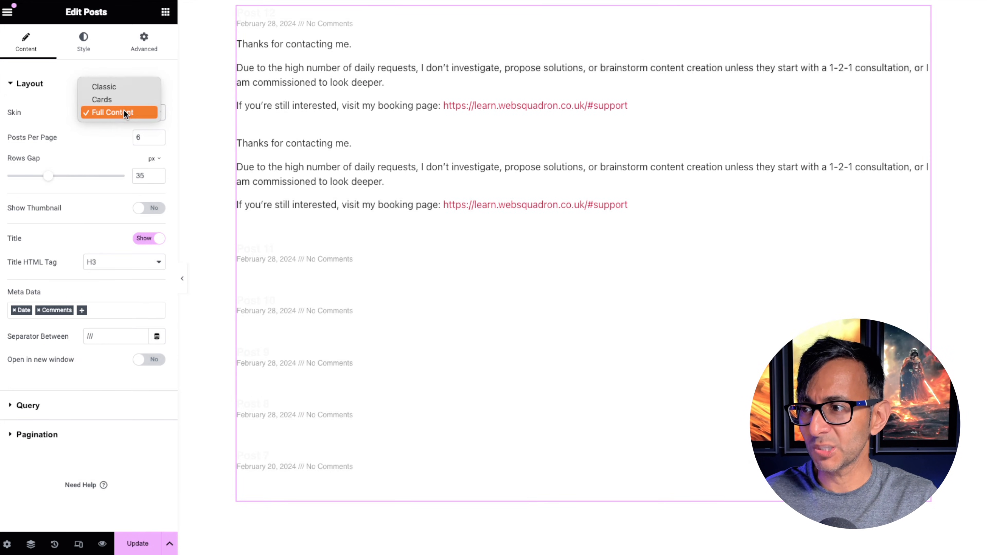
{"action": "left_click", "coordinate": [122, 88]}
Step: Set the Posts widget to 4 columns and delete the widget from the page
{"action": "left_click", "coordinate": [121, 140]}
{"action": "left_click", "coordinate": [119, 148]}
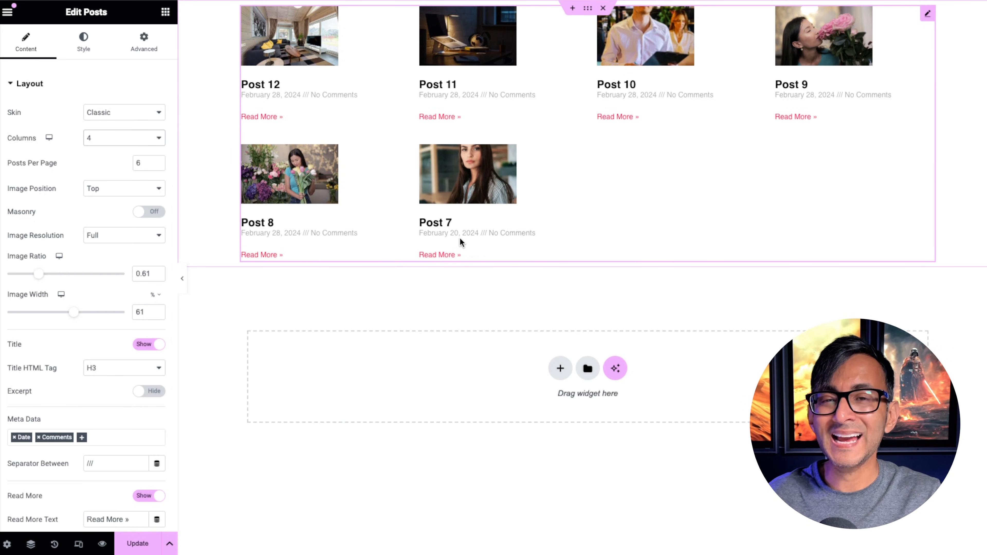
{"action": "key", "text": "Delete"}
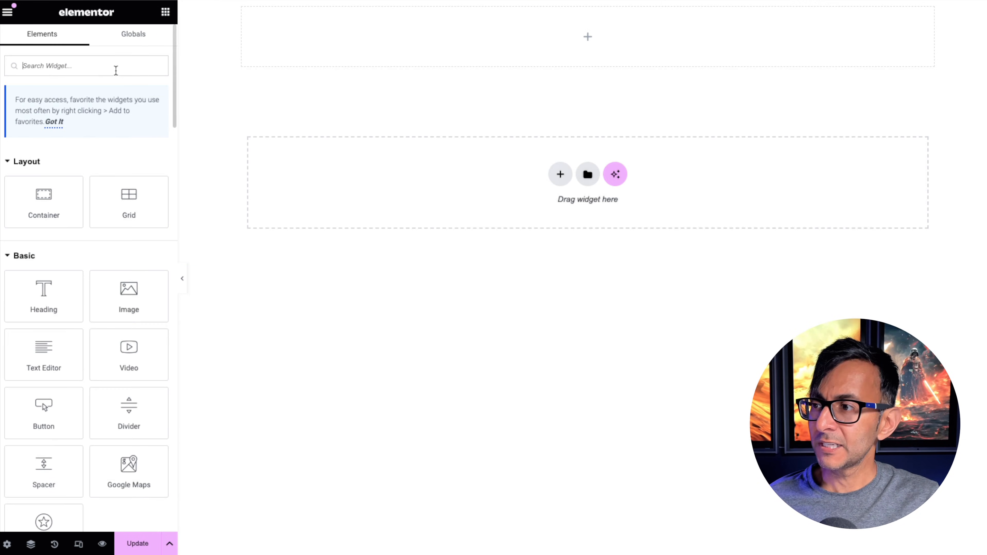
Step: Search the widgets for "loop" and add a Loop Grid in the empty area below the first container
{"action": "type", "text": "loop"}
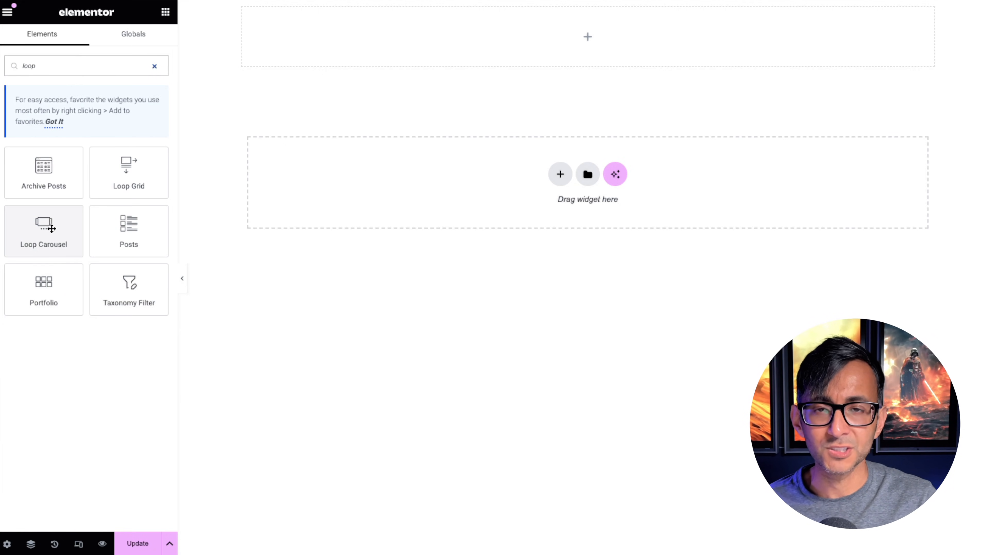
{"action": "left_click_drag", "start_coordinate": [108, 185], "coordinate": [428, 182]}
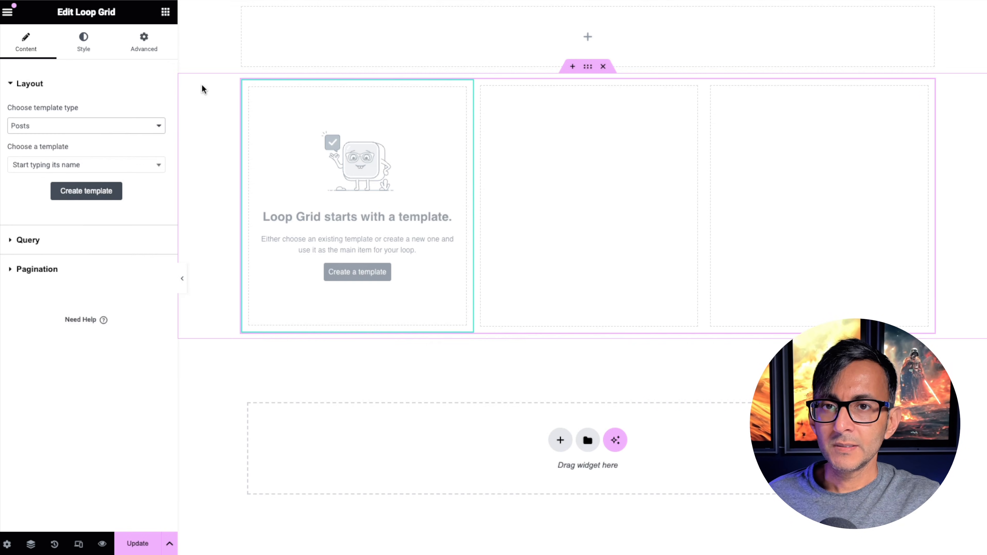
Step: Keep the Loop Grid's template type as Posts, try the existing template Elementor Loop Item #3240 and clear that selection
{"action": "left_click", "coordinate": [58, 123]}
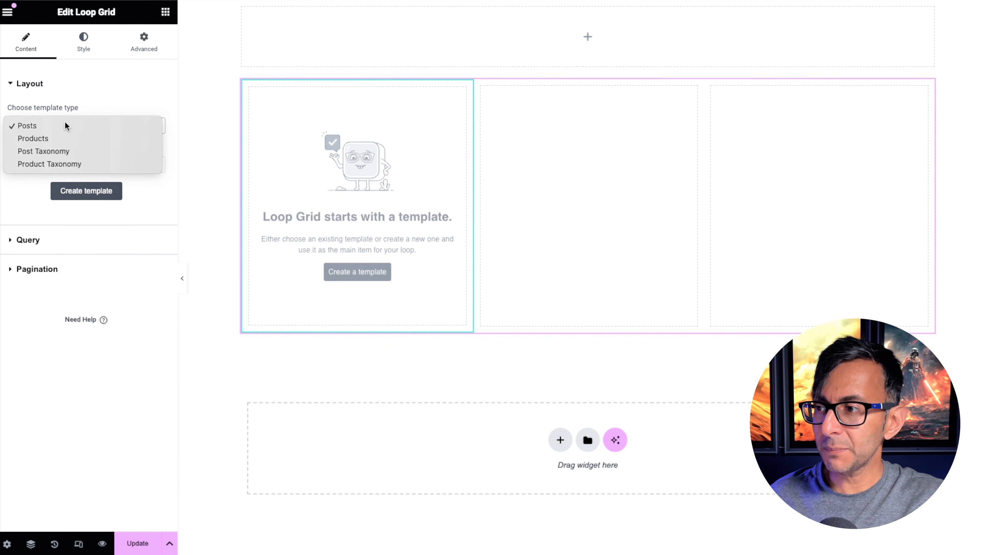
{"action": "left_click", "coordinate": [63, 126]}
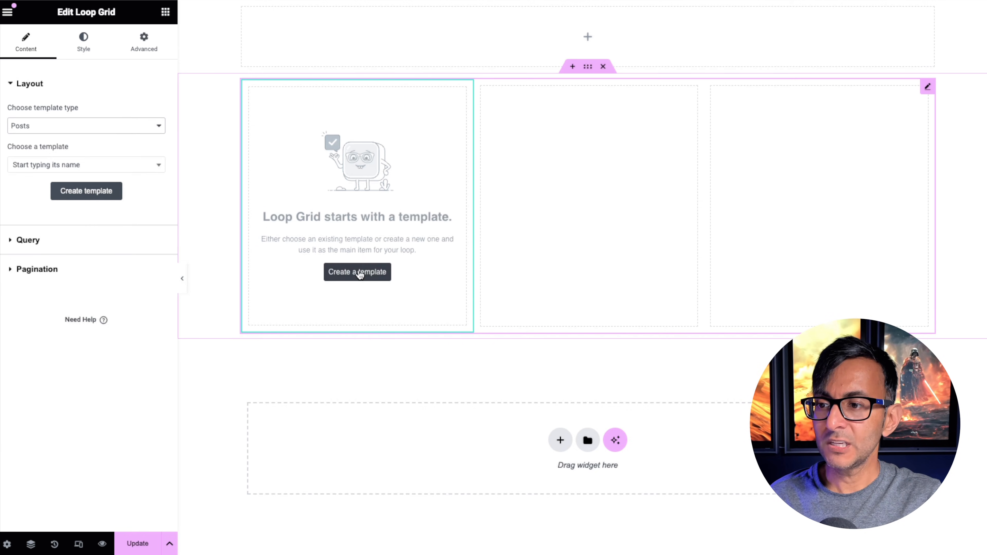
{"action": "left_click", "coordinate": [150, 168]}
{"action": "type", "text": "loop"}
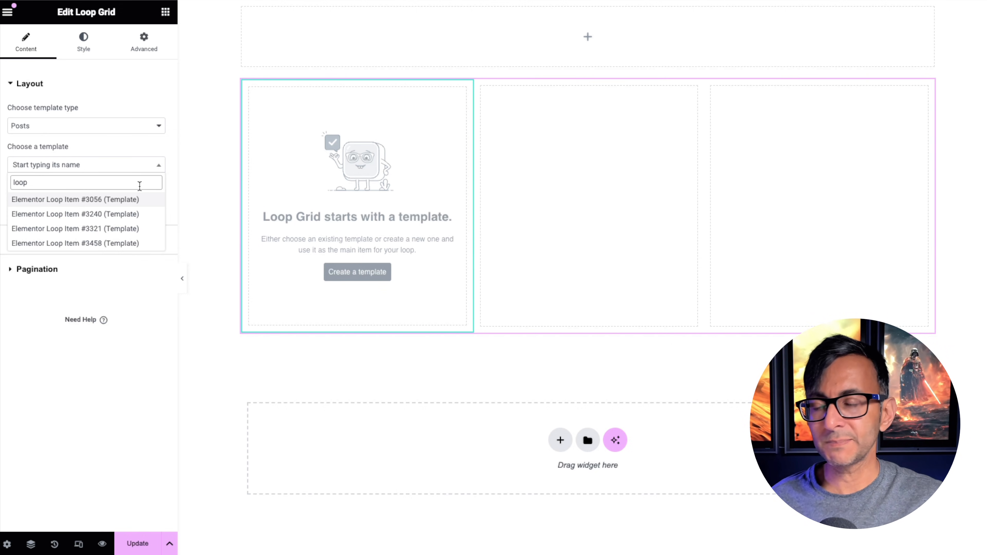
{"action": "left_click", "coordinate": [126, 214]}
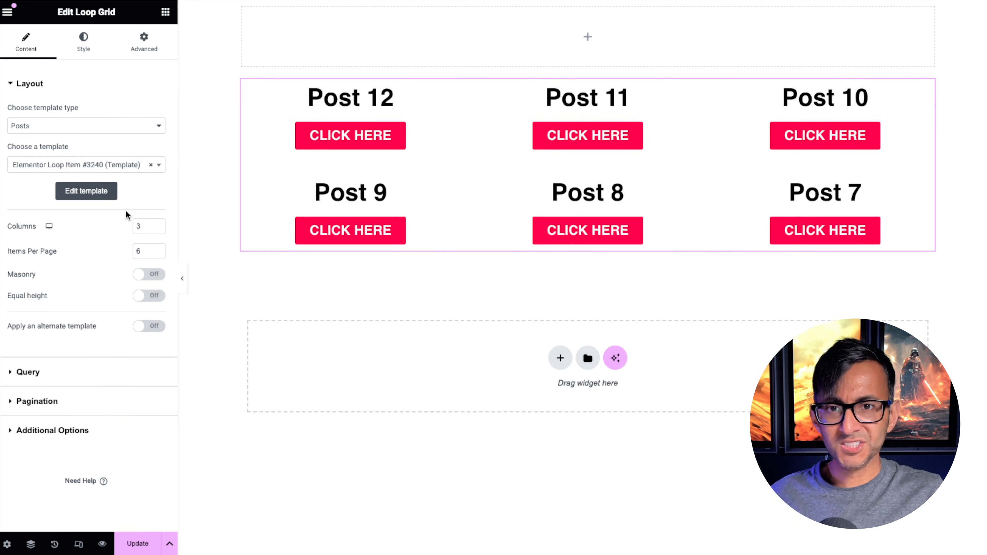
{"action": "left_click", "coordinate": [150, 165]}
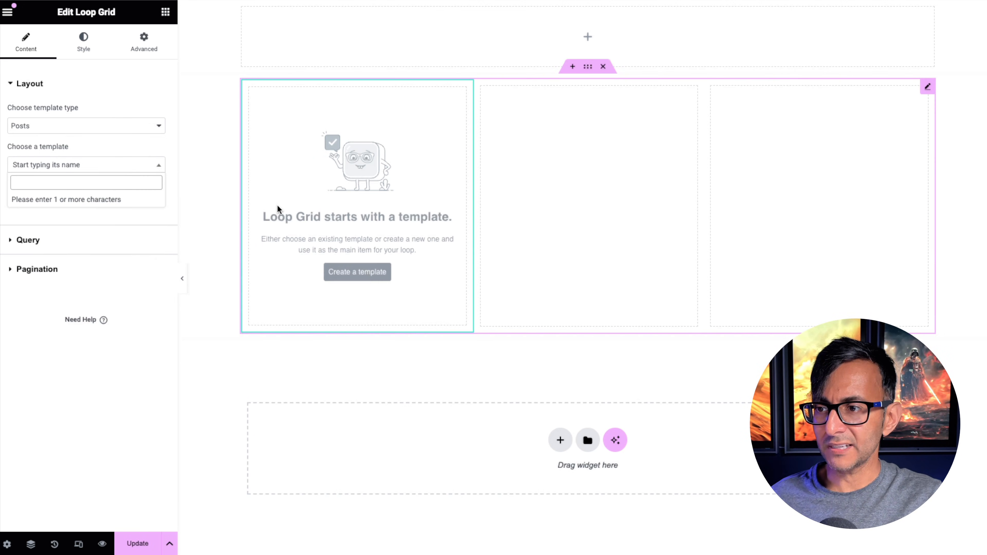
Step: Create a new template for the Loop Grid, saving the changes made to the page
{"action": "left_click", "coordinate": [375, 272]}
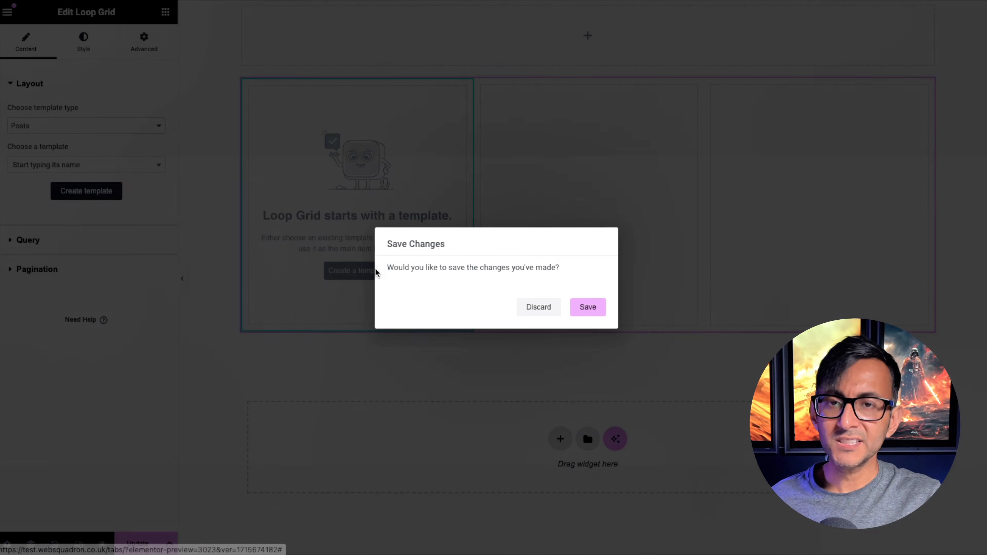
{"action": "left_click", "coordinate": [588, 307]}
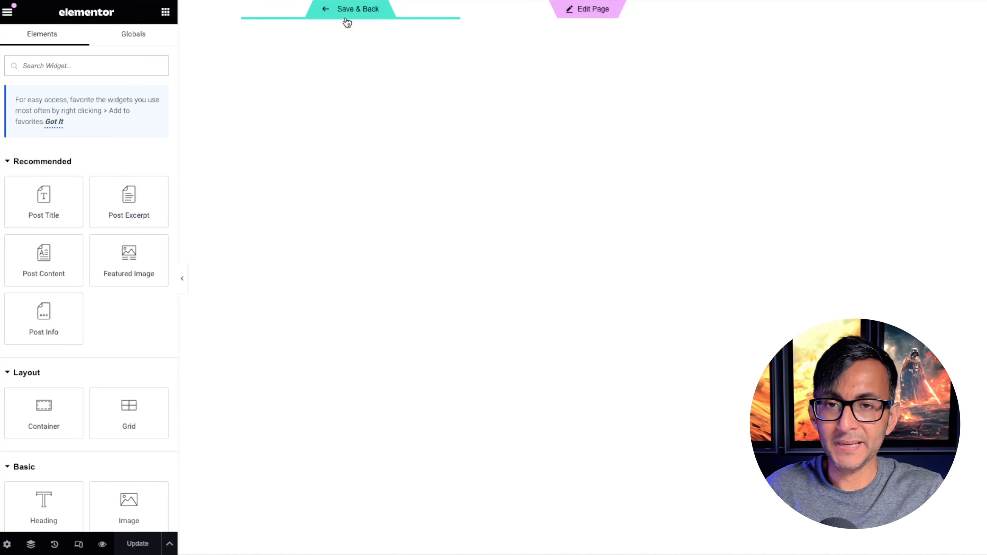
Step: Open the Navigator and add a Post Title widget to the empty loop template
{"action": "left_click", "coordinate": [30, 543]}
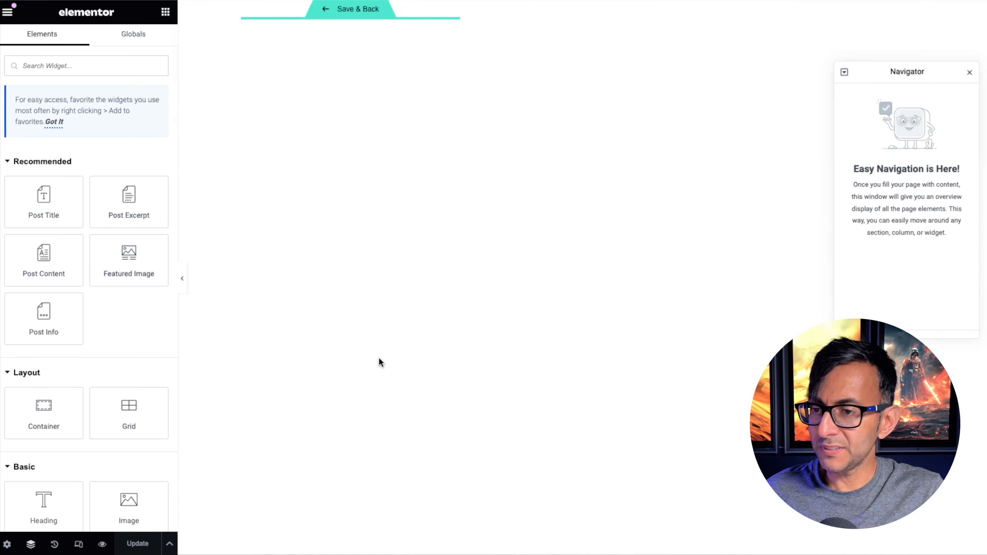
{"action": "left_click_drag", "start_coordinate": [917, 73], "coordinate": [618, 64]}
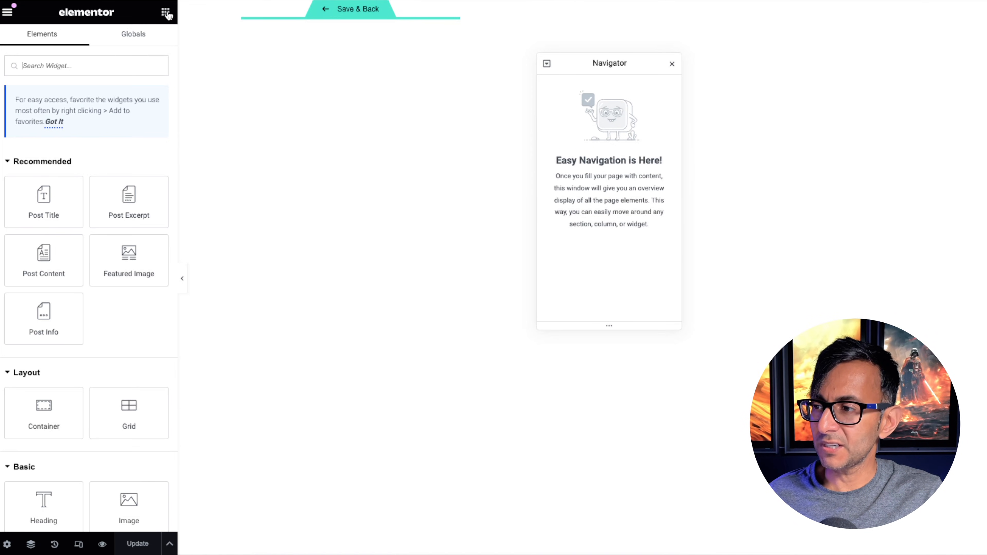
{"action": "left_click", "coordinate": [46, 201]}
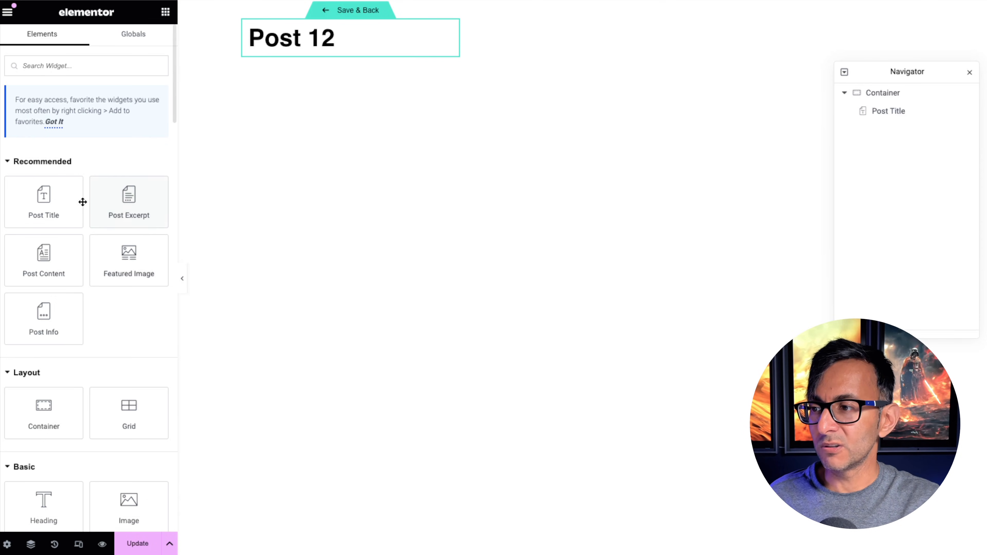
Step: Try a Post Excerpt widget below the post title, view its style options and delete its container
{"action": "left_click_drag", "start_coordinate": [128, 204], "coordinate": [348, 89]}
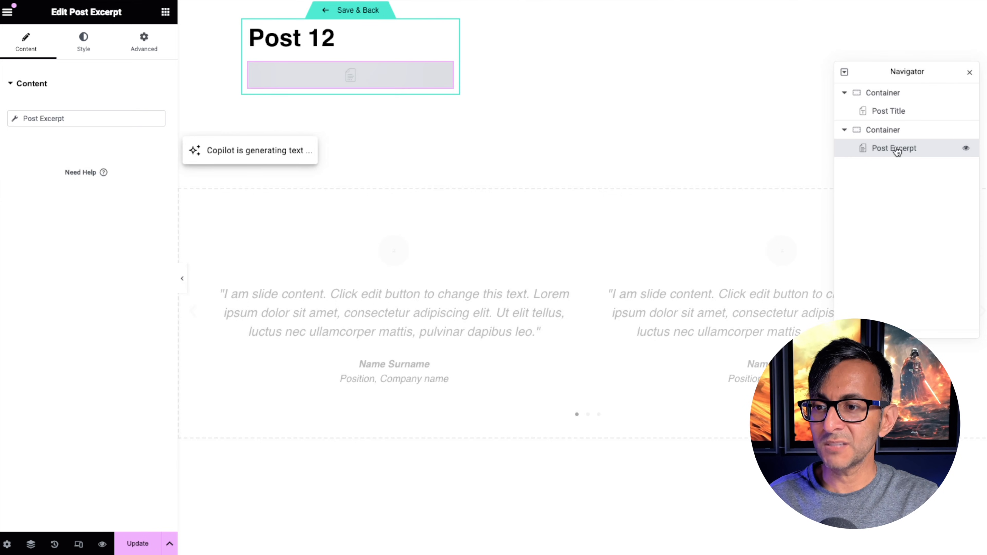
{"action": "left_click", "coordinate": [92, 47]}
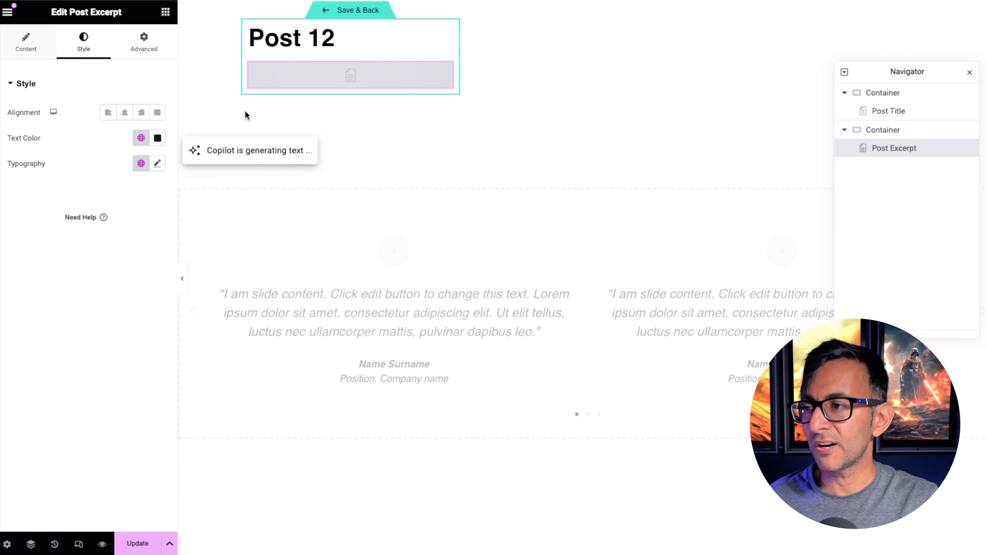
{"action": "right_click", "coordinate": [885, 132]}
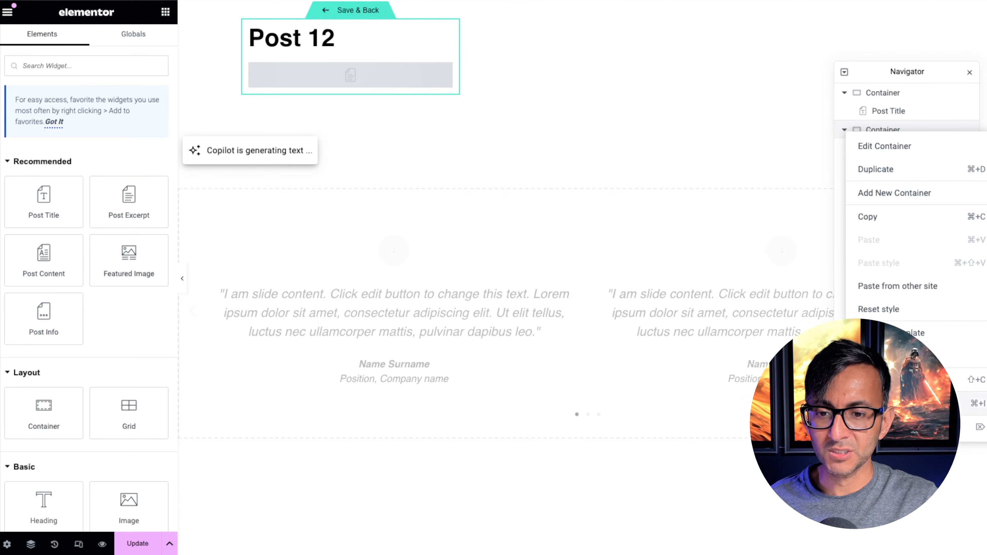
{"action": "left_click", "coordinate": [893, 426]}
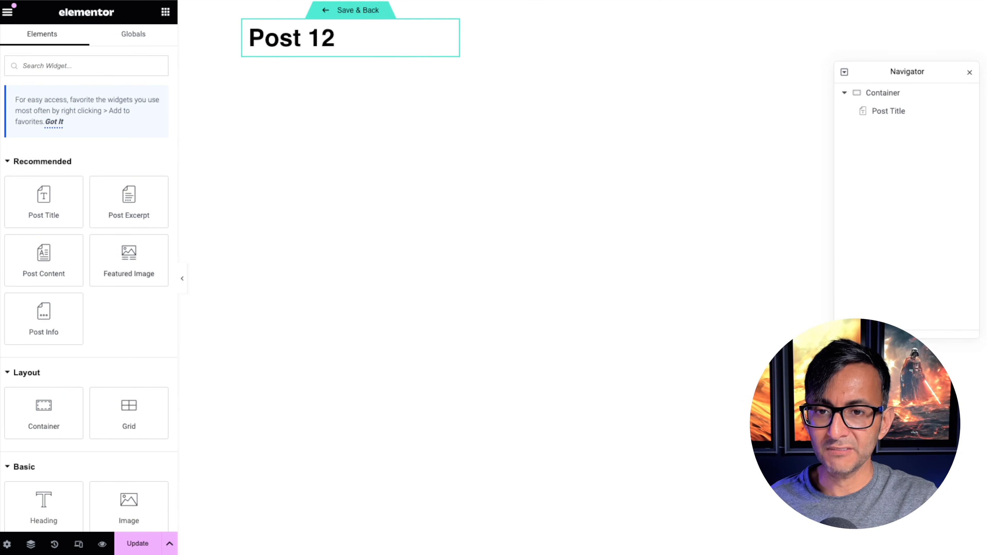
Step: Add a Post Content widget below the Post Title inside the same container
{"action": "left_click", "coordinate": [920, 100]}
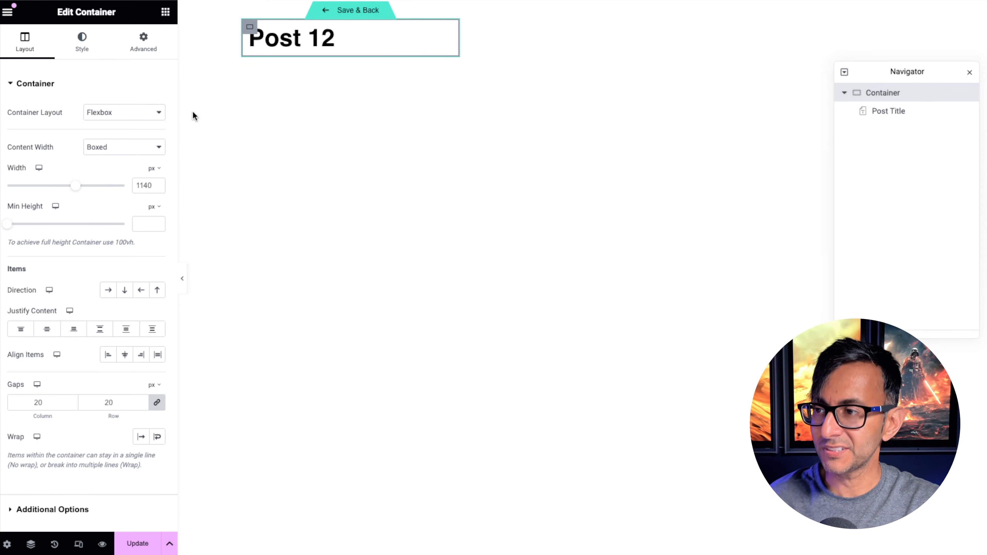
{"action": "left_click", "coordinate": [166, 12]}
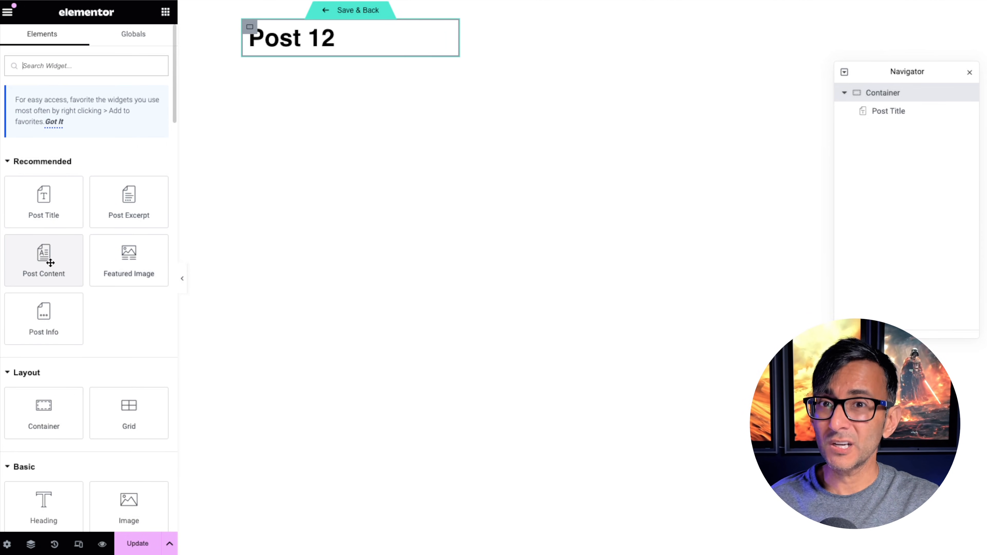
{"action": "left_click_drag", "start_coordinate": [50, 263], "coordinate": [878, 132]}
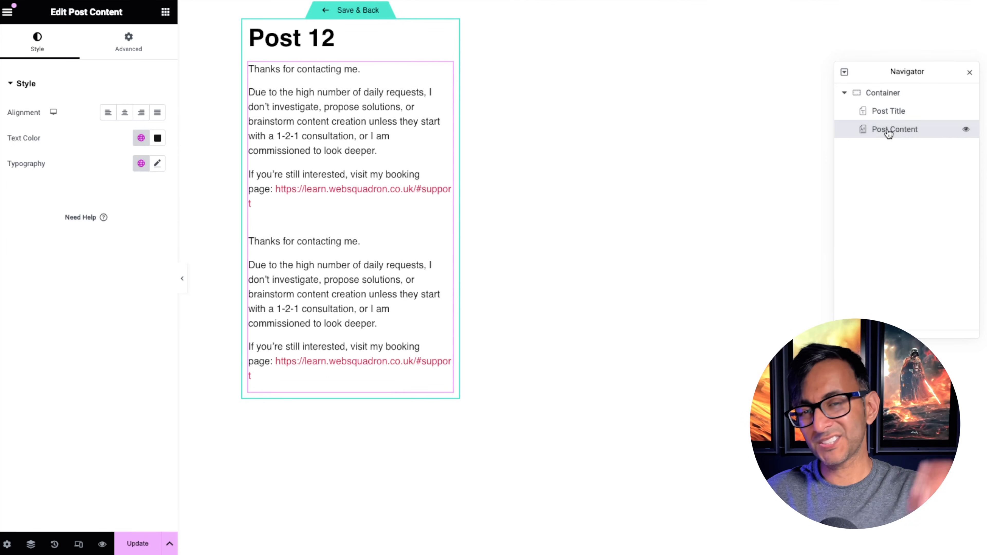
Step: Replace the Post Content widget with a Featured Image widget below the Post Title
{"action": "right_click", "coordinate": [888, 132]}
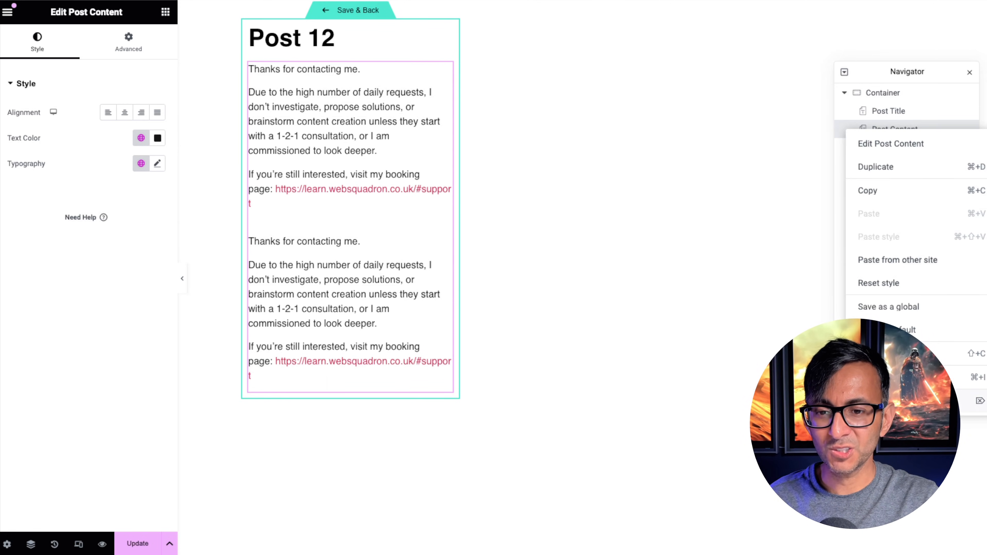
{"action": "left_click", "coordinate": [874, 401]}
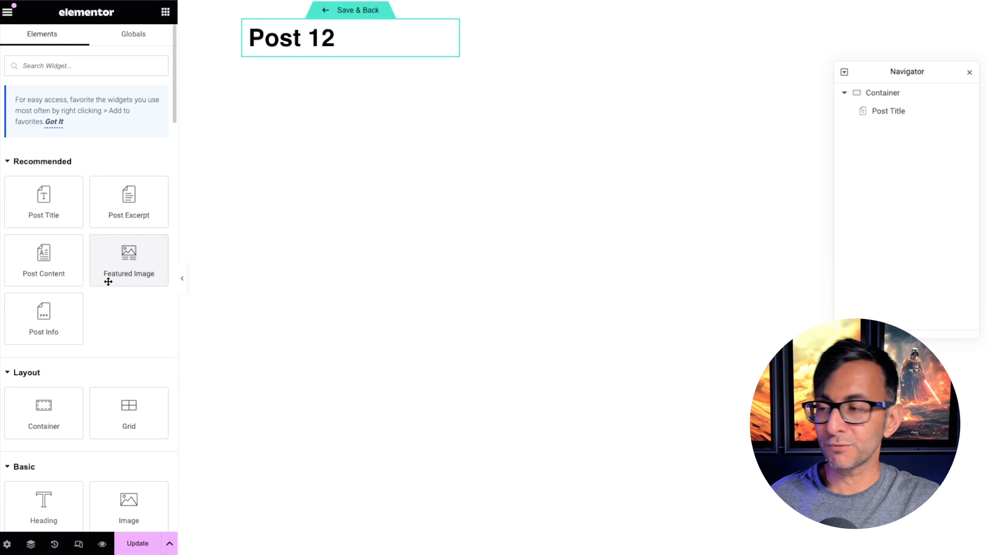
{"action": "left_click", "coordinate": [132, 267]}
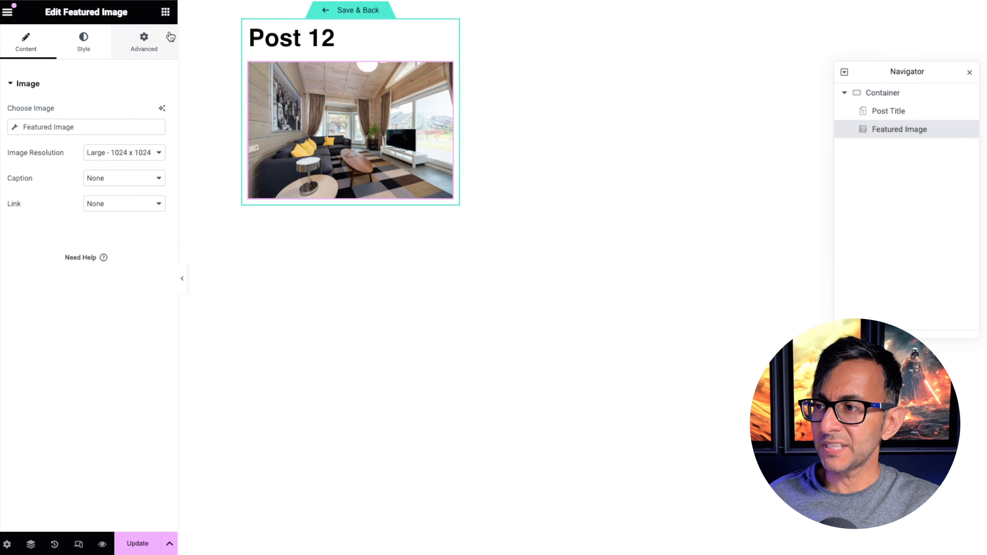
Step: Add a Post Info widget below the Featured Image and move the Navigator next to the template
{"action": "left_click", "coordinate": [165, 12]}
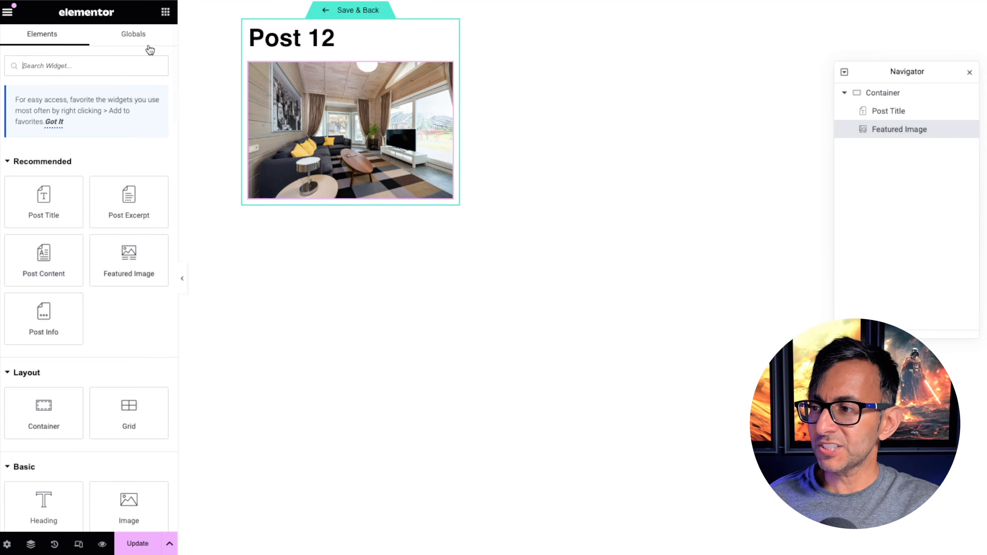
{"action": "left_click", "coordinate": [49, 323]}
{"action": "left_click_drag", "start_coordinate": [885, 62], "coordinate": [564, 40]}
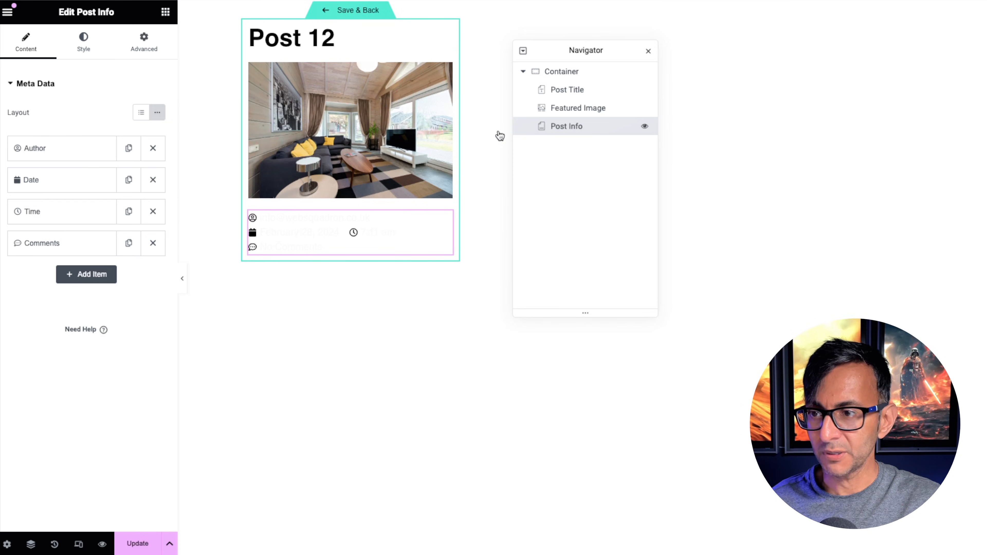
Step: Set the Post Info text color to the black global color
{"action": "left_click", "coordinate": [77, 49]}
{"action": "left_click", "coordinate": [77, 261]}
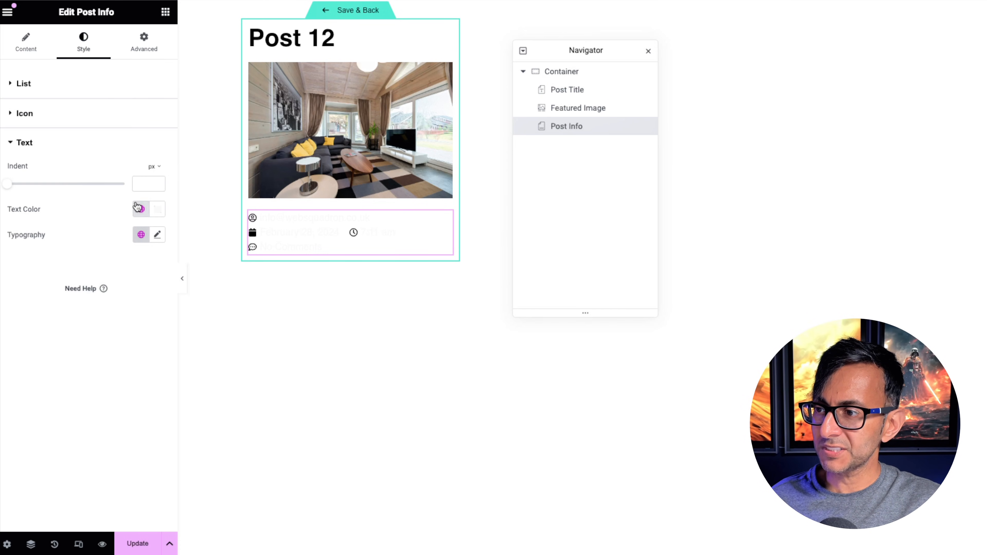
{"action": "left_click", "coordinate": [138, 207]}
{"action": "left_click", "coordinate": [61, 289]}
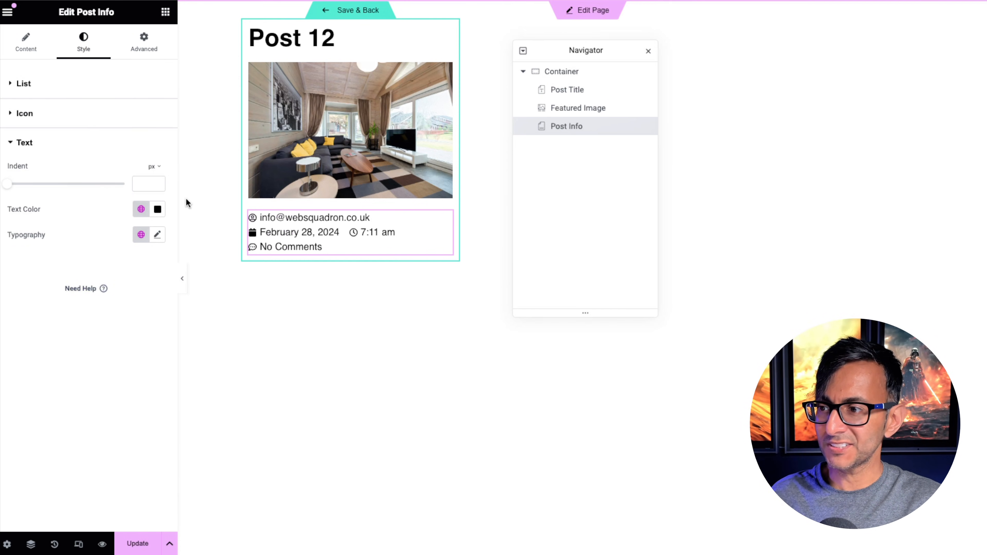
Step: Move Comments above Date in the Post Info meta data, then remove Time, Date and Comments so only Author is left
{"action": "left_click", "coordinate": [26, 43]}
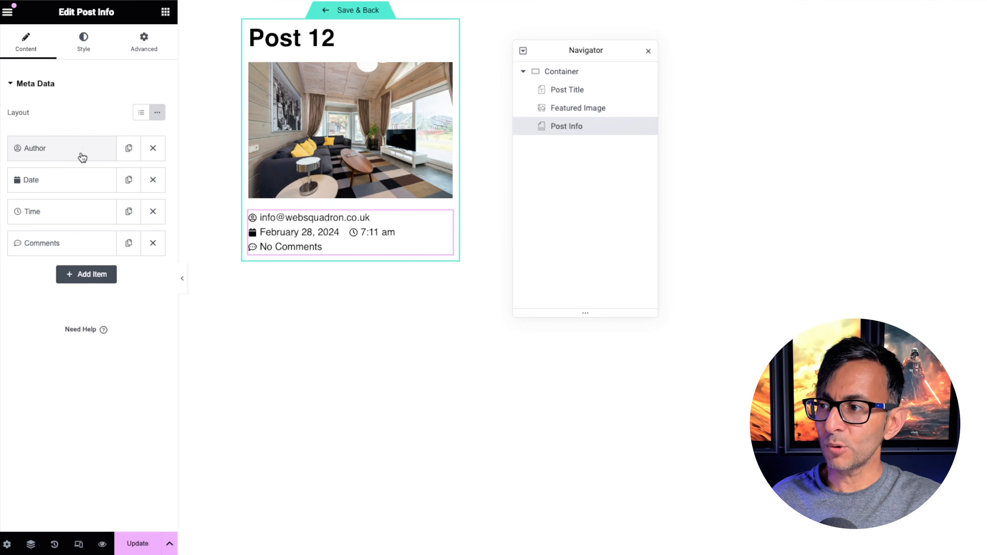
{"action": "left_click_drag", "start_coordinate": [58, 242], "coordinate": [69, 179]}
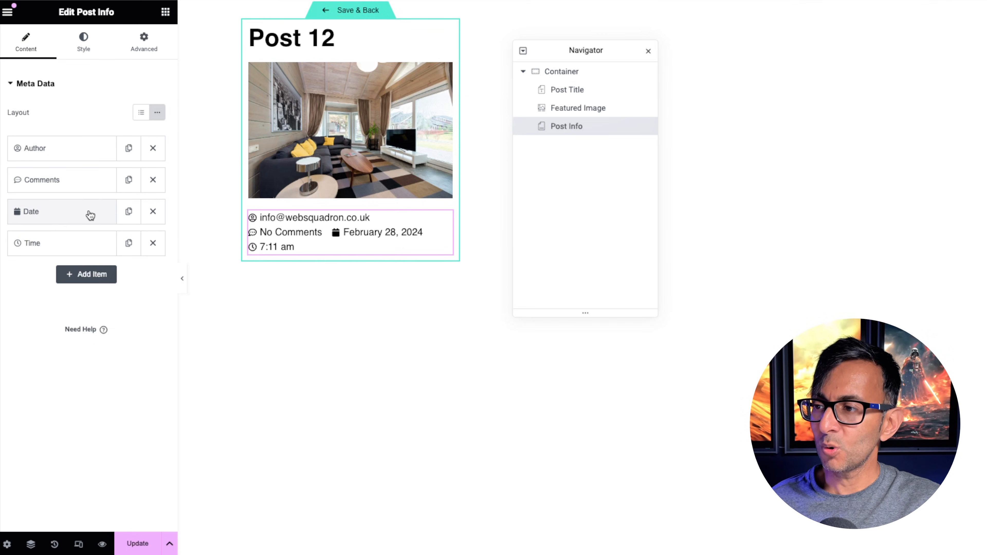
{"action": "left_click", "coordinate": [153, 243]}
{"action": "left_click", "coordinate": [152, 211]}
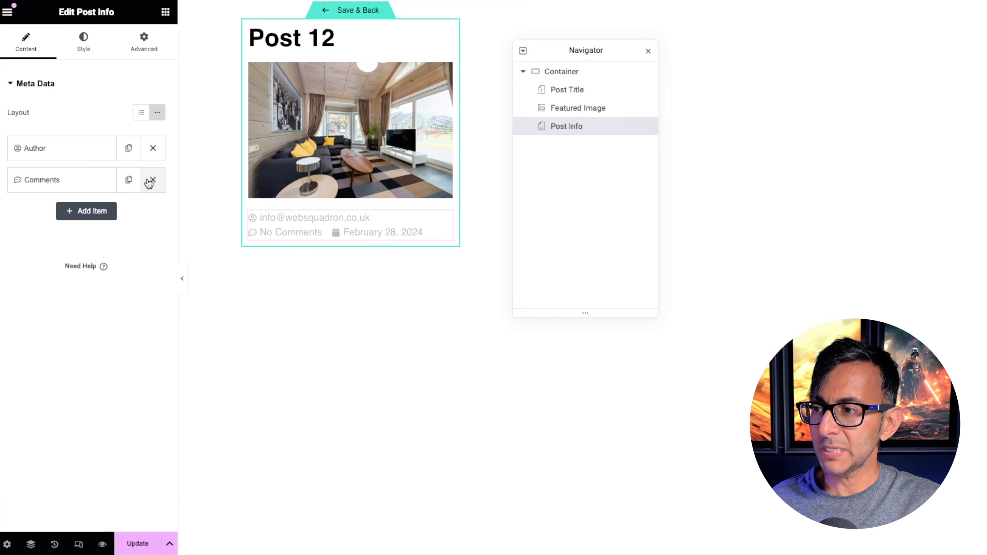
{"action": "left_click", "coordinate": [152, 180]}
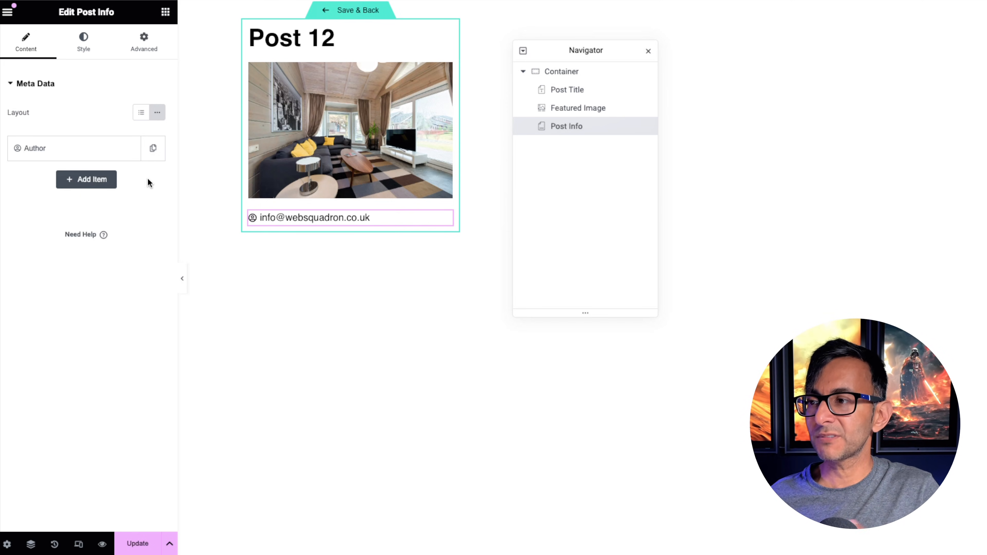
Step: Change the remaining Author meta item to type Terms with the Categories taxonomy
{"action": "left_click", "coordinate": [66, 152]}
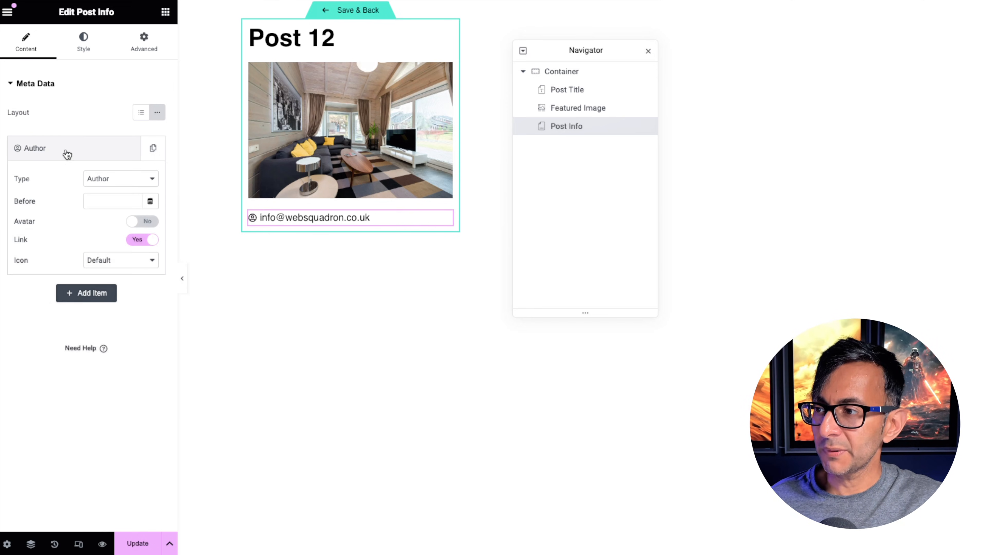
{"action": "left_click", "coordinate": [112, 179]}
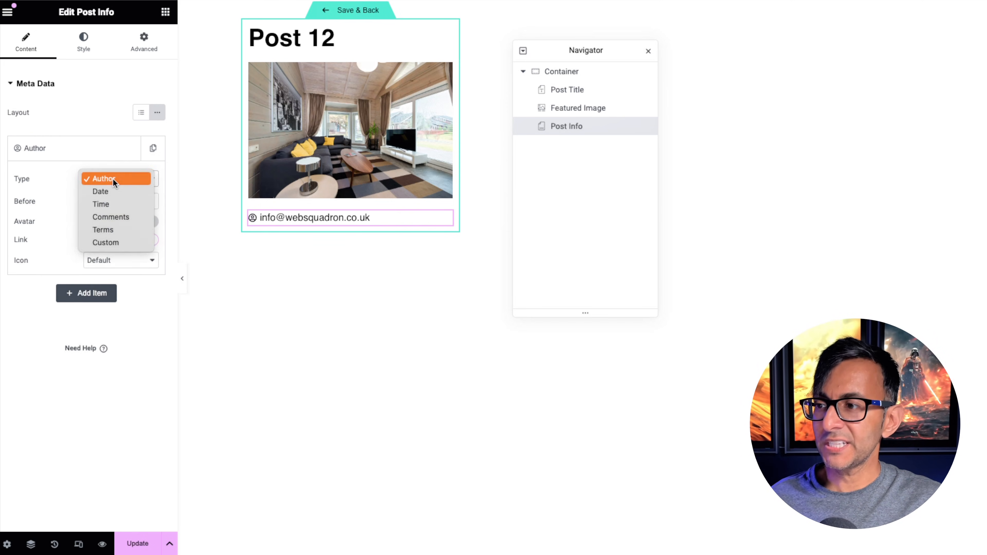
{"action": "left_click", "coordinate": [125, 228]}
{"action": "left_click", "coordinate": [41, 216]}
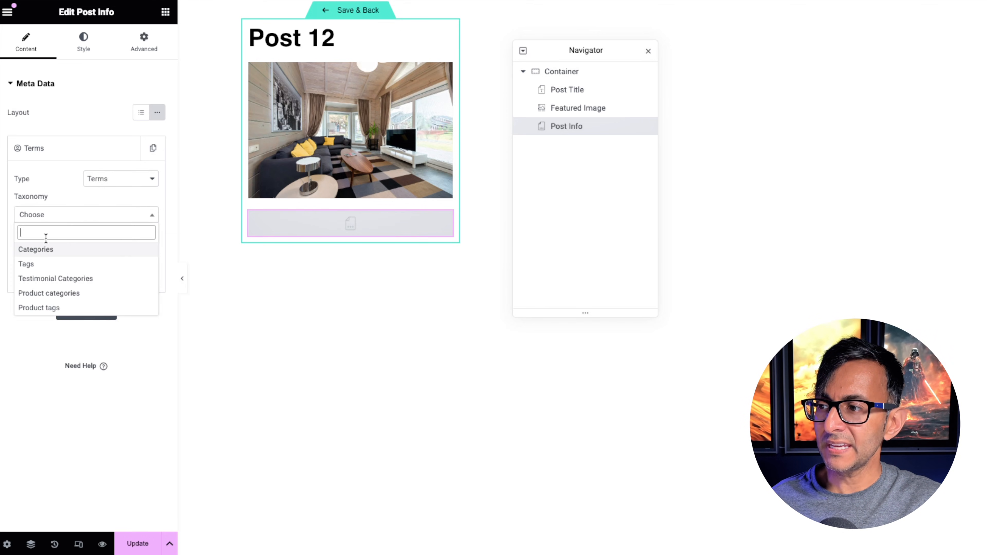
{"action": "left_click", "coordinate": [52, 250]}
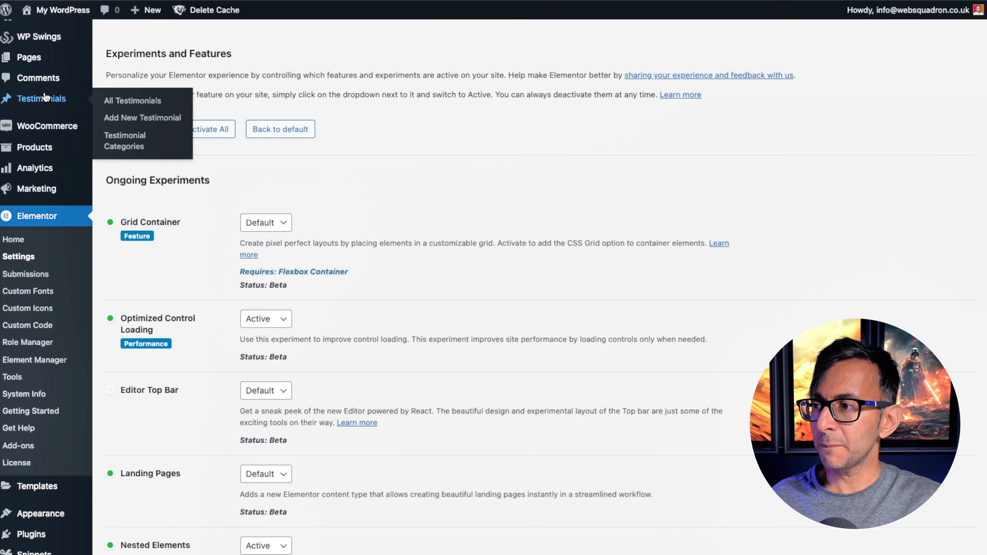
Step: Switch to the WordPress dashboard and open the list of all posts to check their categories
{"action": "scroll", "coordinate": [45, 86], "scroll_direction": "up", "scroll_amount": 3}
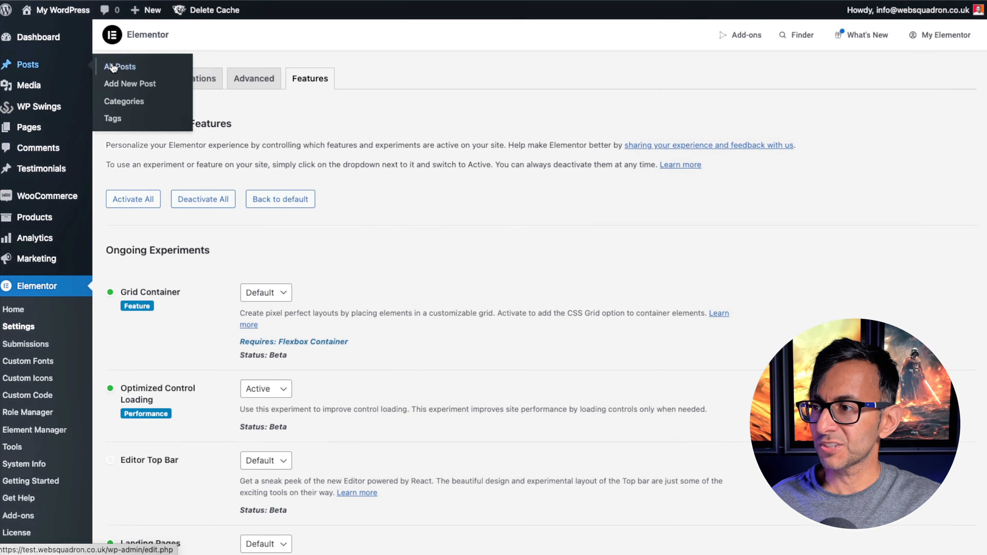
{"action": "left_click", "coordinate": [117, 66]}
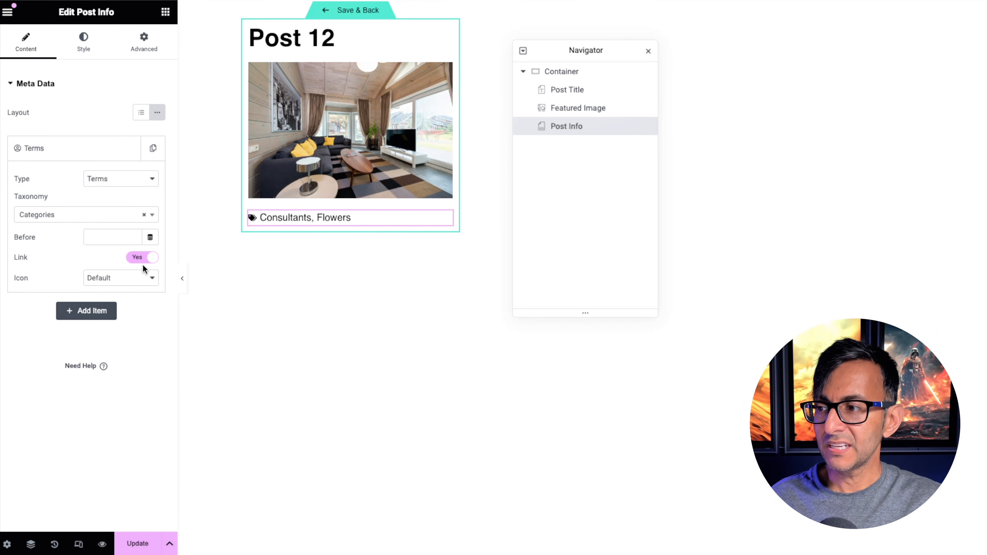
Step: Set the icon of the Terms meta item to None and turn off its link
{"action": "left_click", "coordinate": [140, 279]}
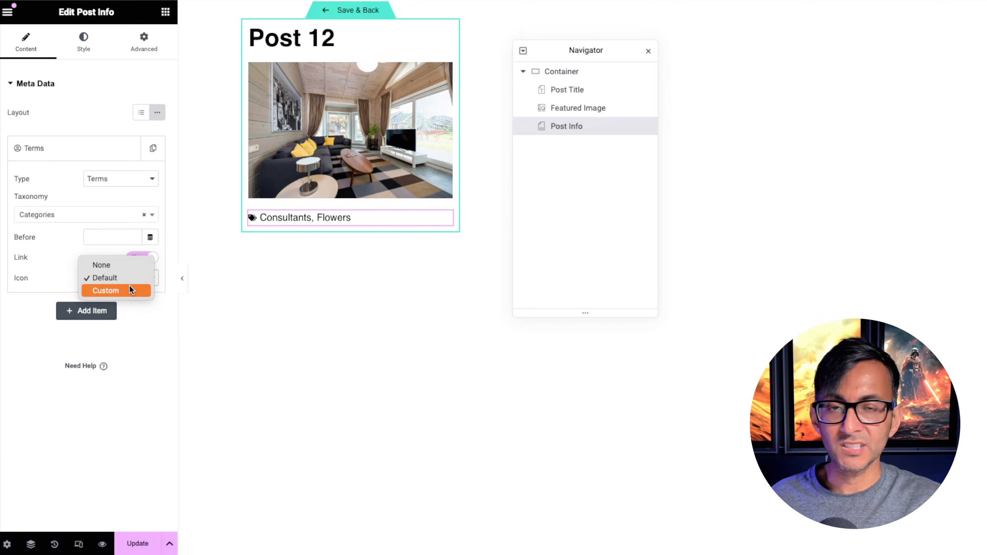
{"action": "left_click", "coordinate": [129, 269]}
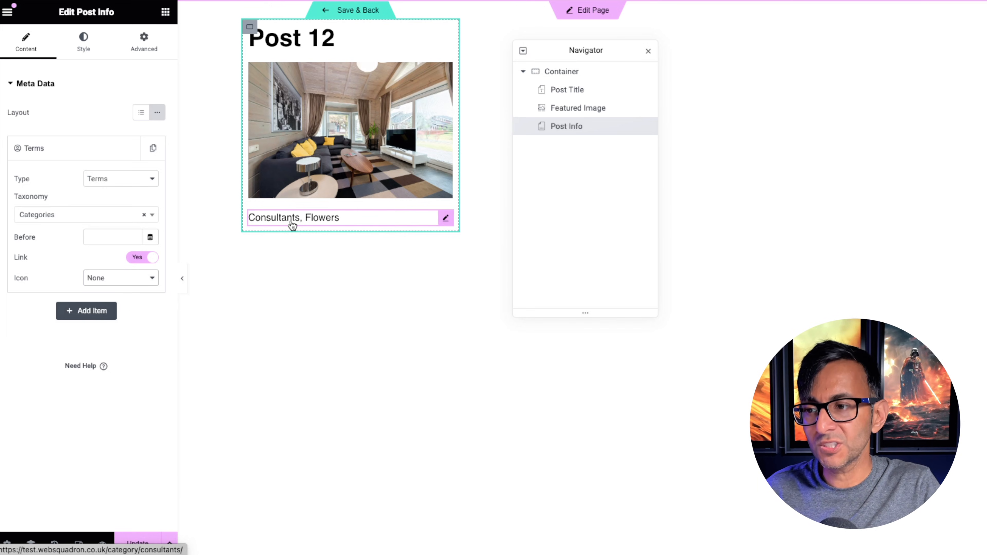
{"action": "left_click", "coordinate": [143, 259]}
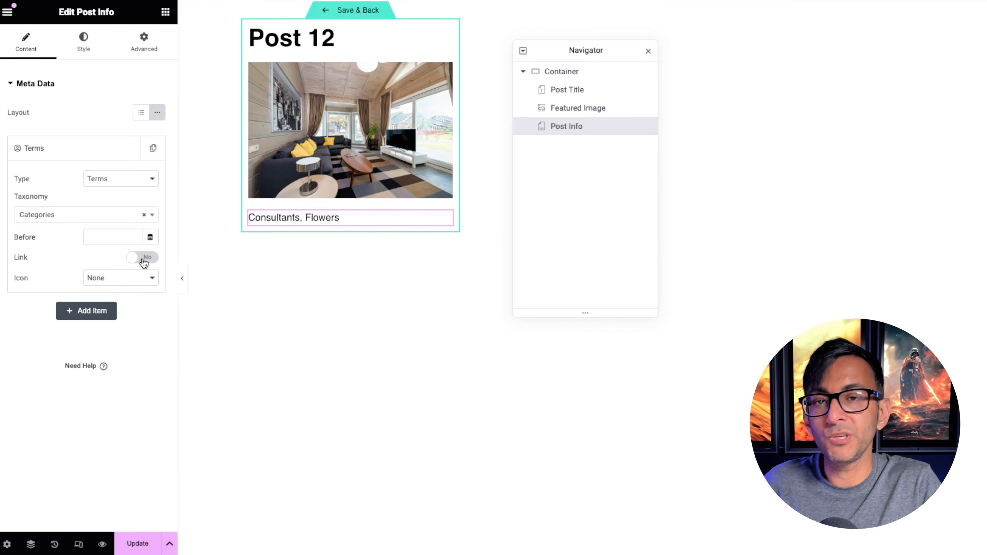
Step: Review the text, typography and icon style options of the Post Info widget
{"action": "left_click", "coordinate": [83, 41]}
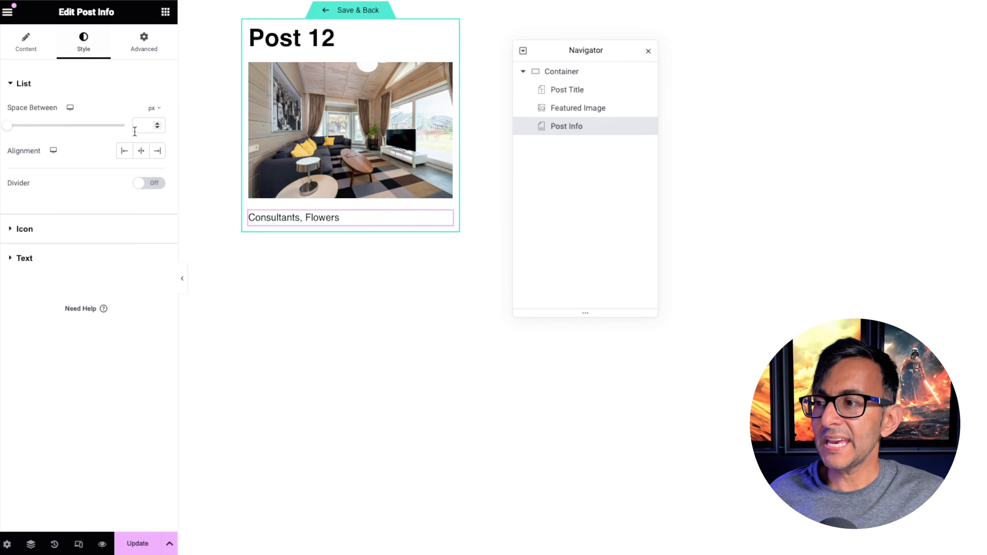
{"action": "left_click", "coordinate": [115, 256]}
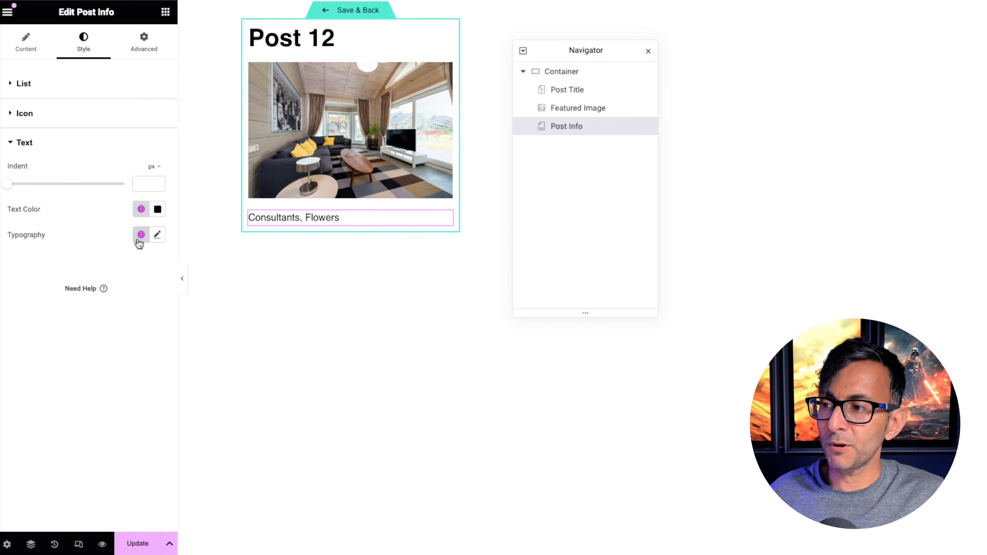
{"action": "left_click", "coordinate": [160, 235]}
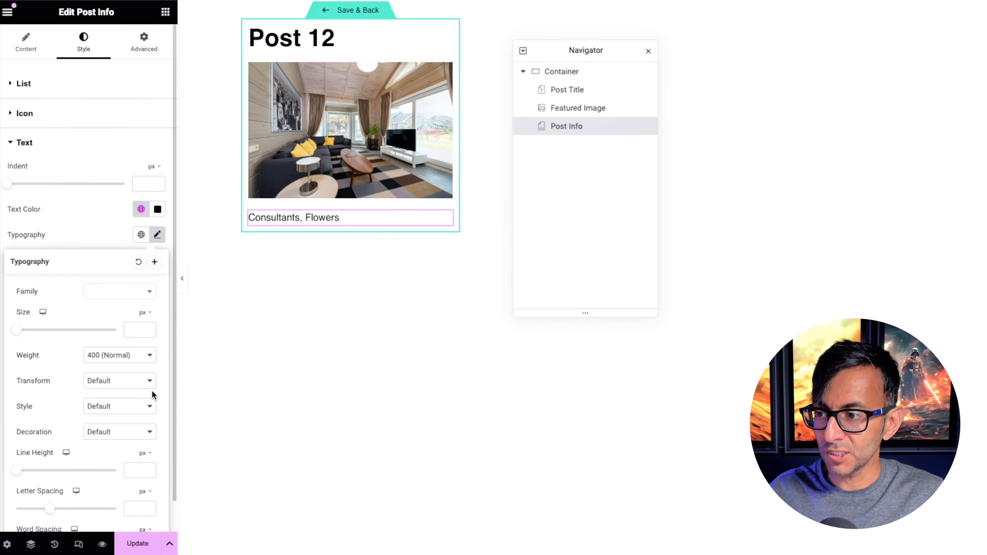
{"action": "left_click", "coordinate": [99, 238]}
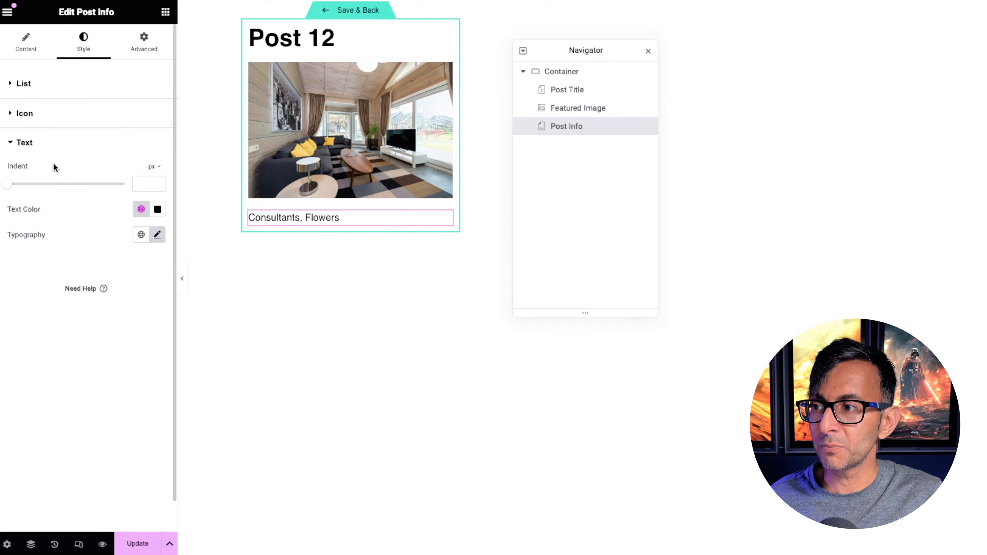
{"action": "left_click", "coordinate": [40, 116]}
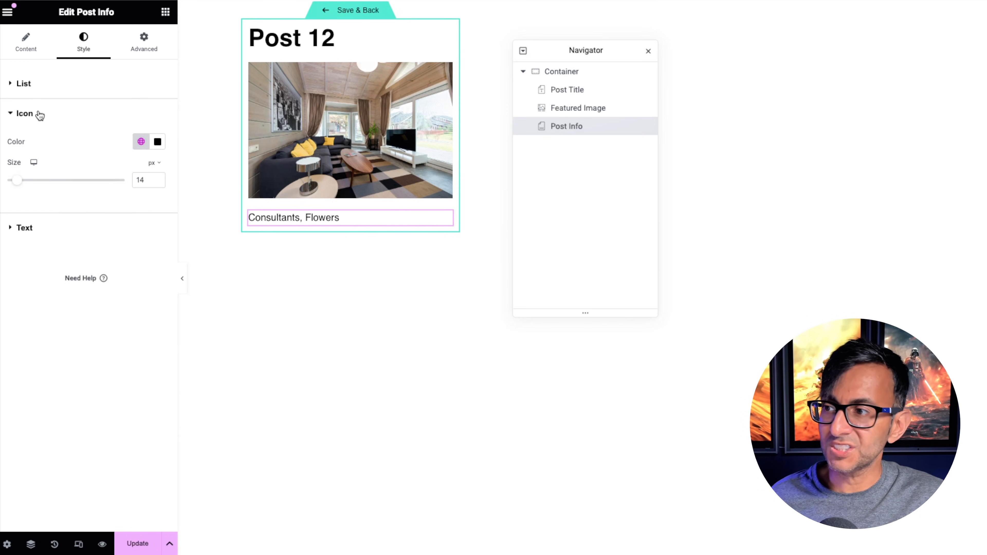
Step: Try center and right alignment for the Post Info list, settle on left alignment, and switch the divider on and off again
{"action": "left_click", "coordinate": [41, 93]}
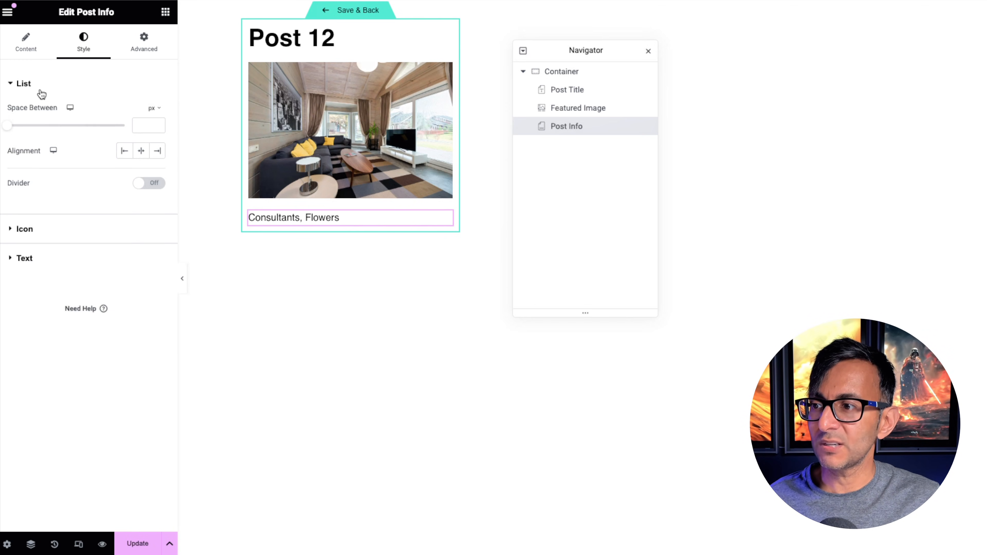
{"action": "left_click", "coordinate": [141, 152]}
{"action": "left_click", "coordinate": [157, 151]}
{"action": "left_click", "coordinate": [125, 152]}
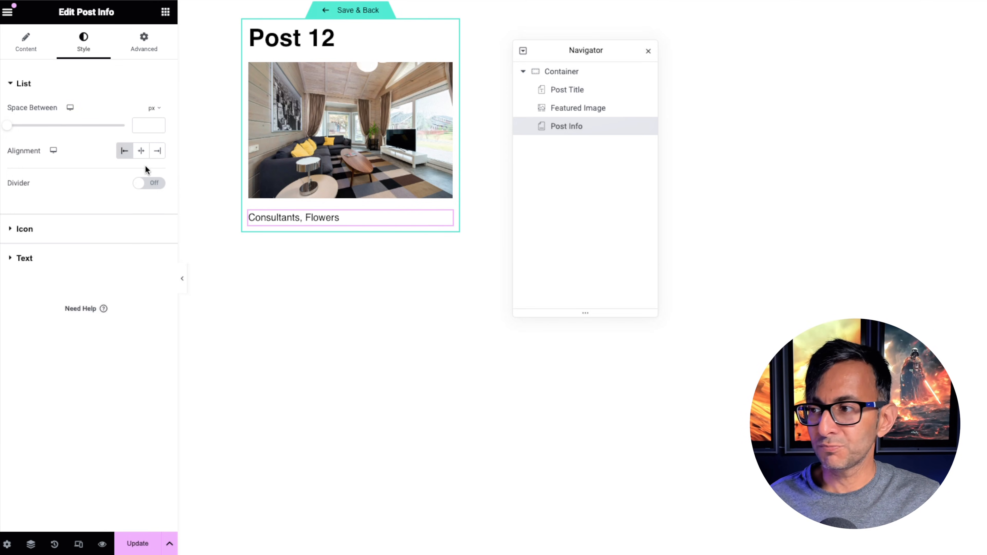
{"action": "left_click", "coordinate": [156, 188]}
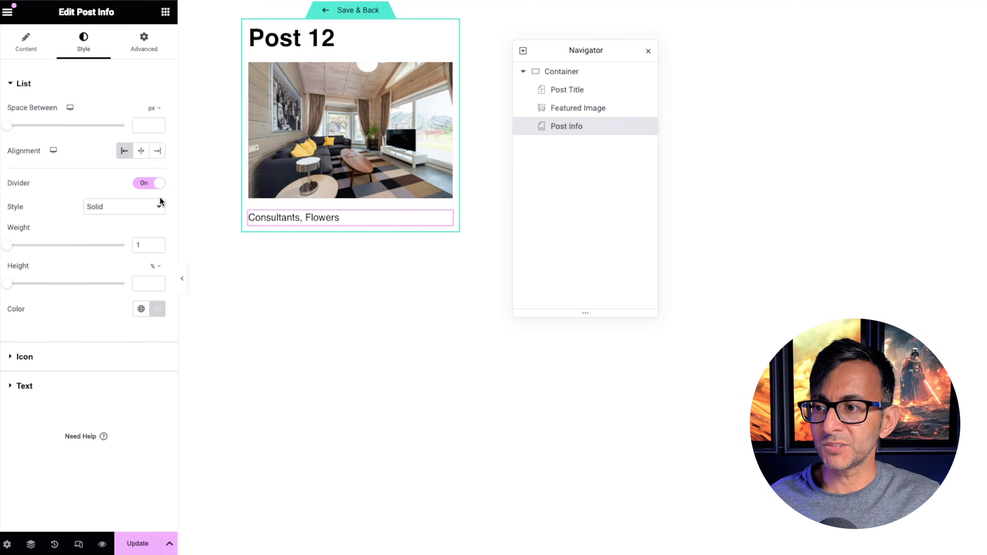
{"action": "left_click", "coordinate": [158, 190]}
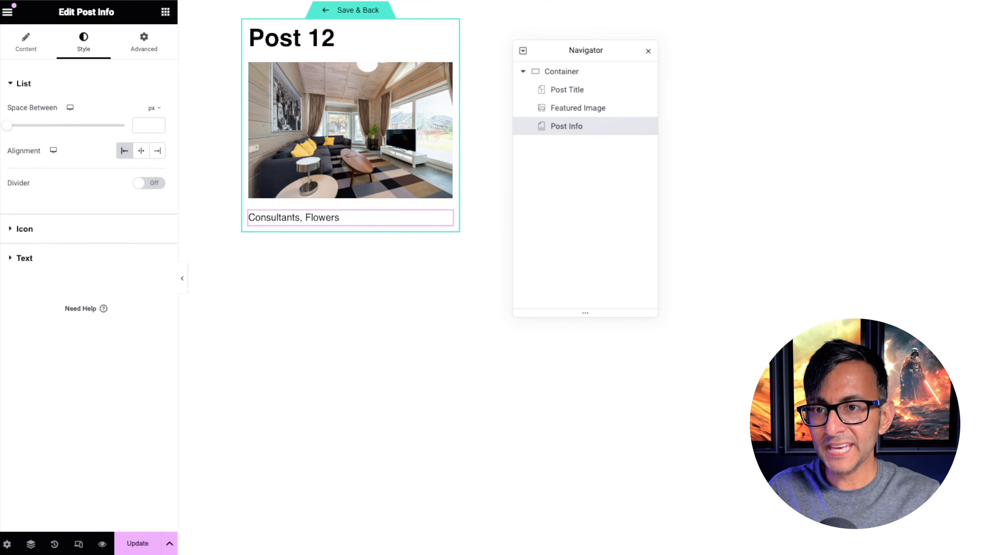
Step: Reorder the container's widgets so that Post Info comes first, followed by Post Title and Featured Image
{"action": "left_click_drag", "start_coordinate": [580, 136], "coordinate": [594, 110]}
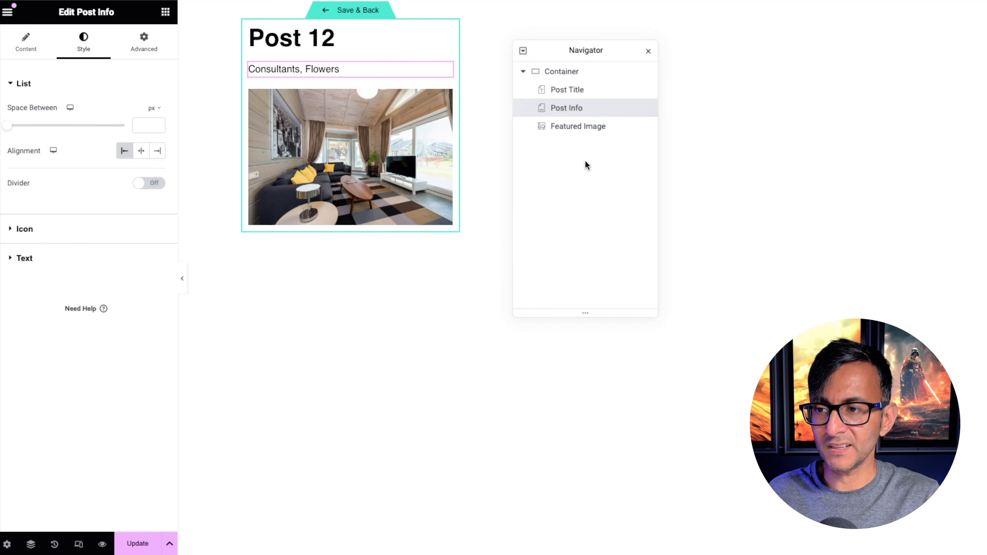
{"action": "left_click", "coordinate": [569, 90]}
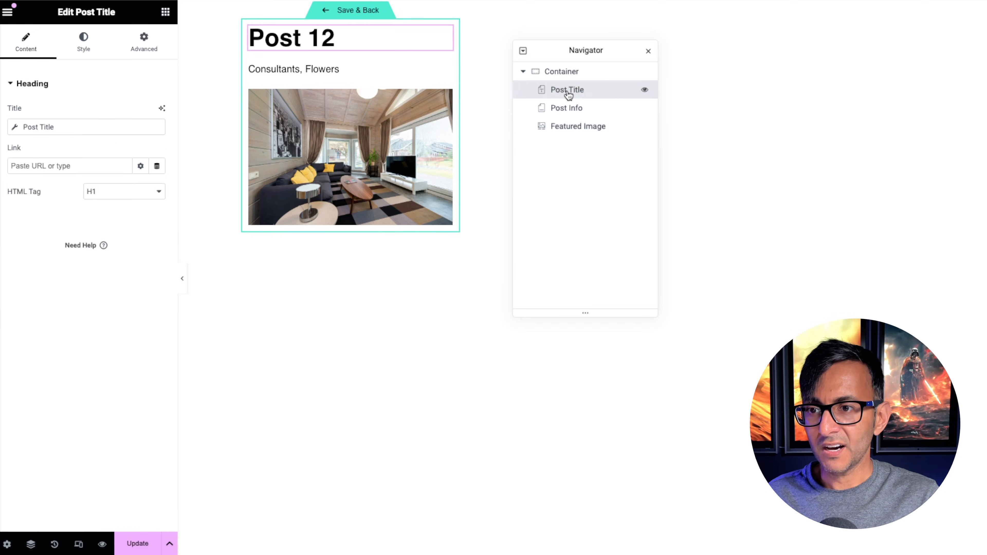
{"action": "mouse_move", "coordinate": [568, 90]}
{"action": "left_mouse_down"}
{"action": "mouse_move", "coordinate": [578, 92]}
{"action": "mouse_move", "coordinate": [581, 159]}
{"action": "mouse_move", "coordinate": [578, 103]}
{"action": "left_mouse_up"}
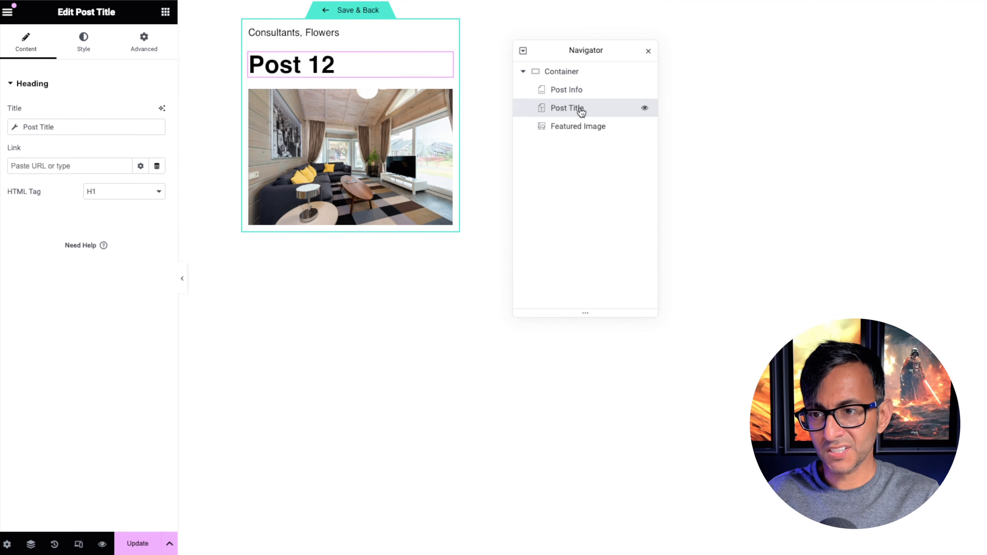
Step: Set the Featured Image's resolution to Full and open its style settings
{"action": "left_click", "coordinate": [600, 131]}
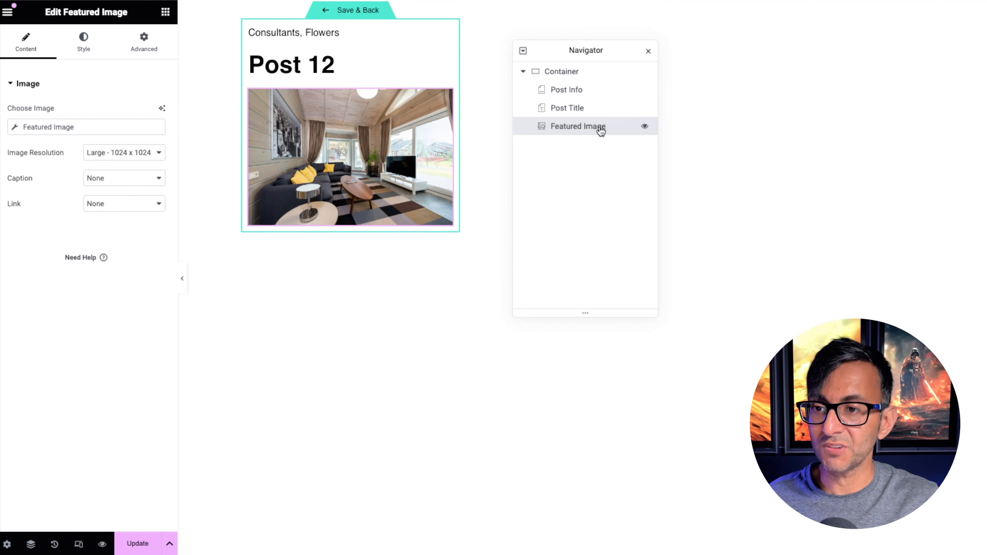
{"action": "left_click", "coordinate": [95, 156]}
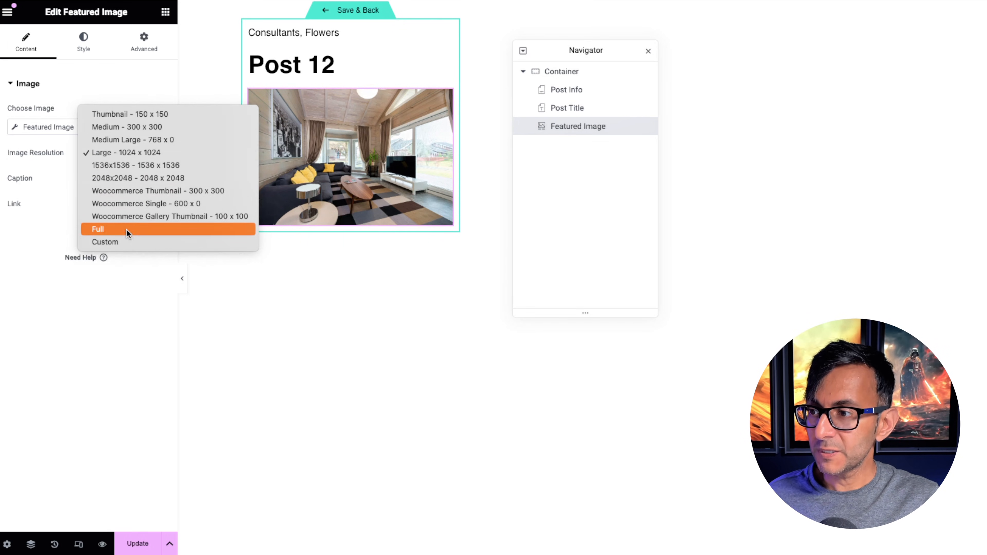
{"action": "left_click", "coordinate": [129, 233]}
{"action": "left_click", "coordinate": [74, 47]}
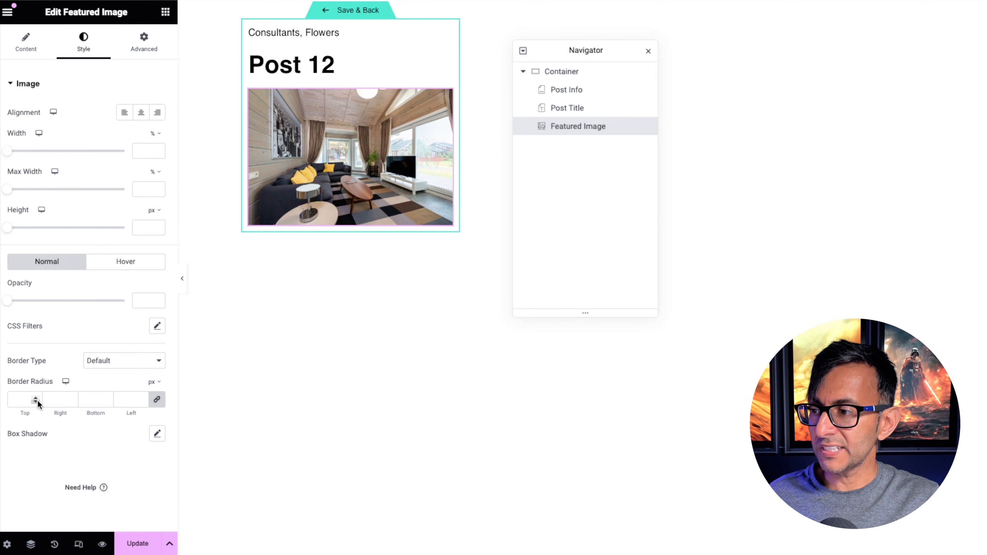
Step: Give the Featured Image a 100 px border radius, 300 px width, max width and height, and Cover object fit
{"action": "left_click", "coordinate": [24, 396]}
{"action": "type", "text": "100"}
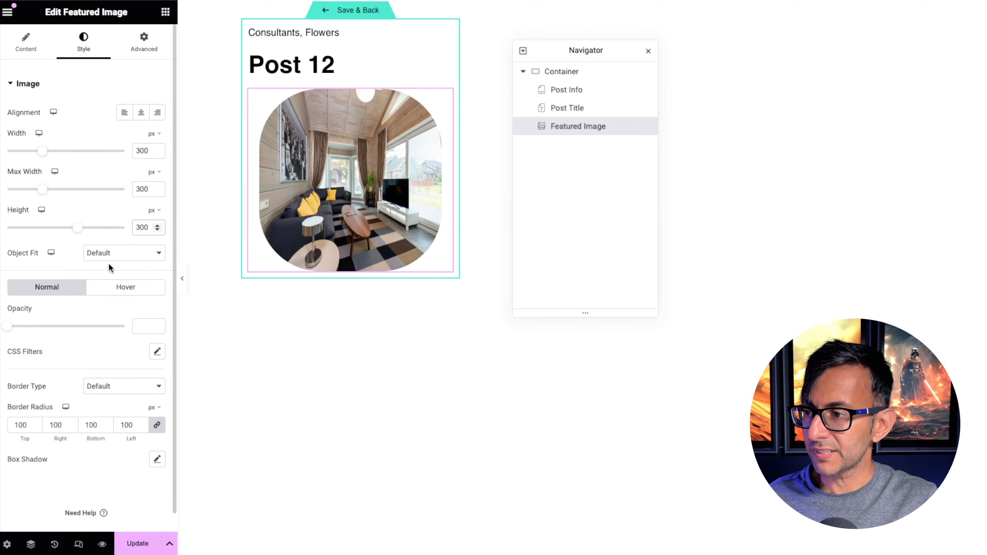
{"action": "left_click", "coordinate": [111, 254]}
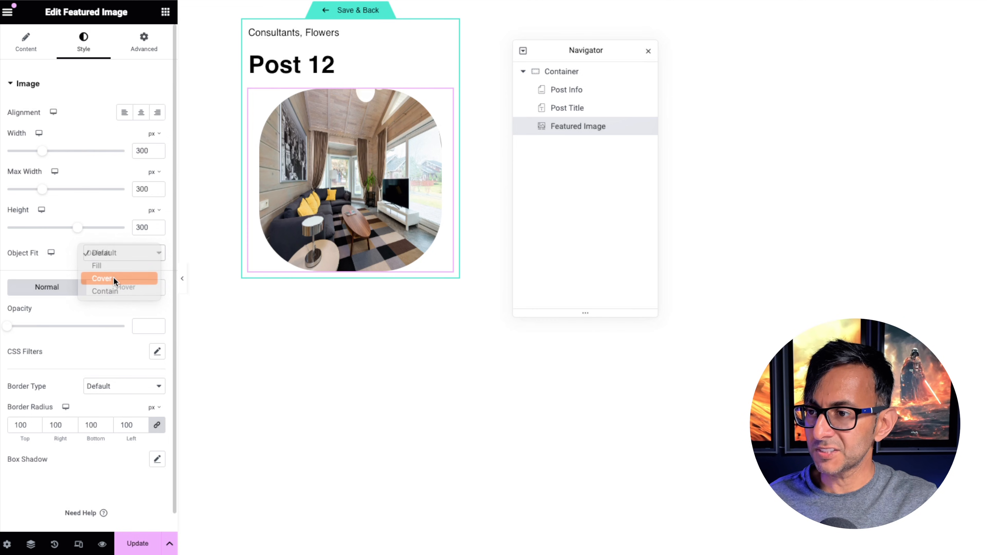
{"action": "left_click", "coordinate": [113, 278]}
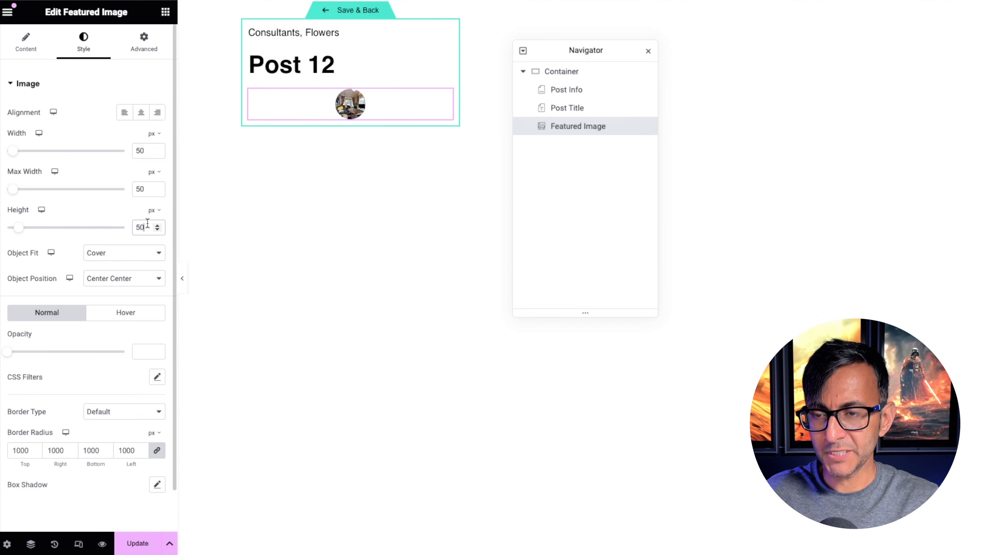
Step: Move Post Info below the Featured Image and lay out the container's items in a horizontal row with wrapping enabled
{"action": "left_click_drag", "start_coordinate": [579, 132], "coordinate": [577, 88]}
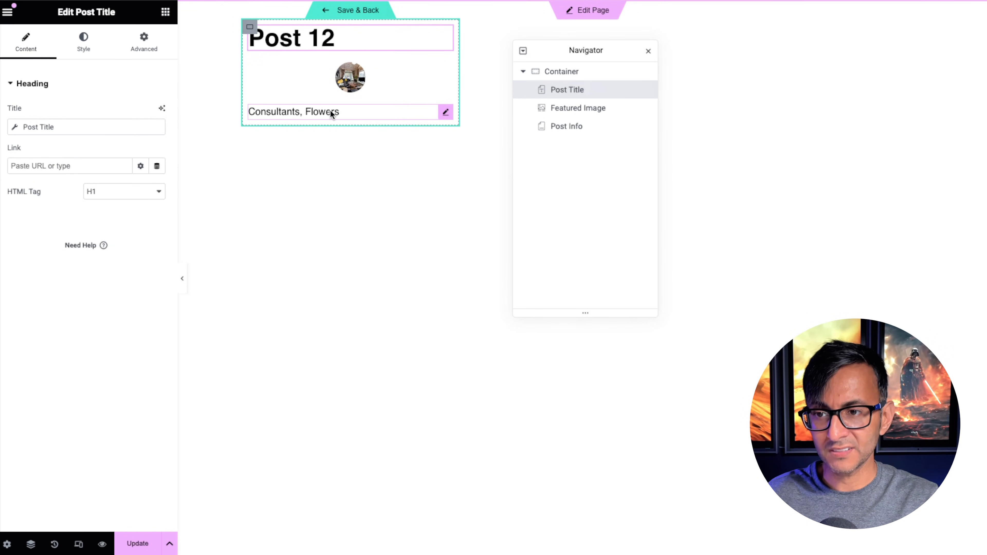
{"action": "left_click", "coordinate": [549, 72]}
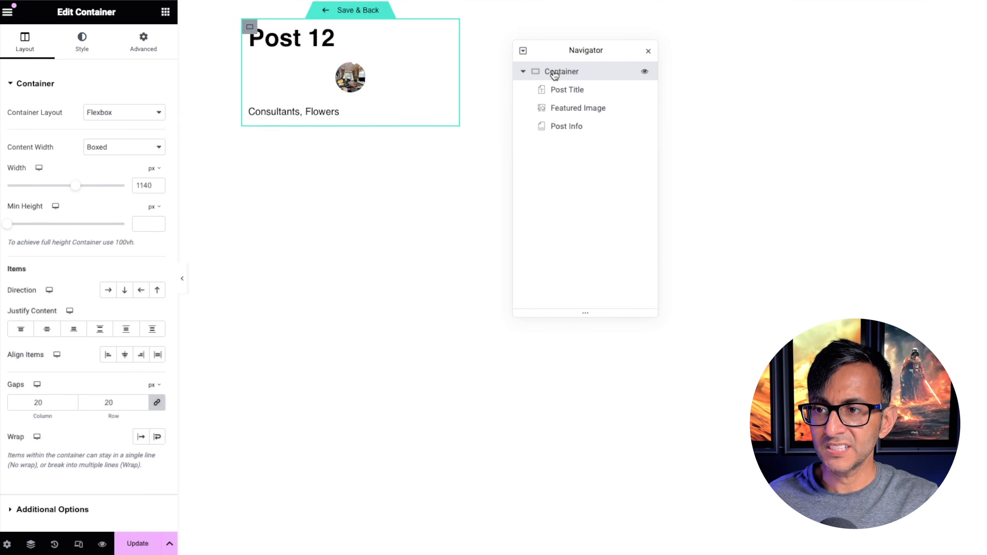
{"action": "left_click", "coordinate": [108, 291]}
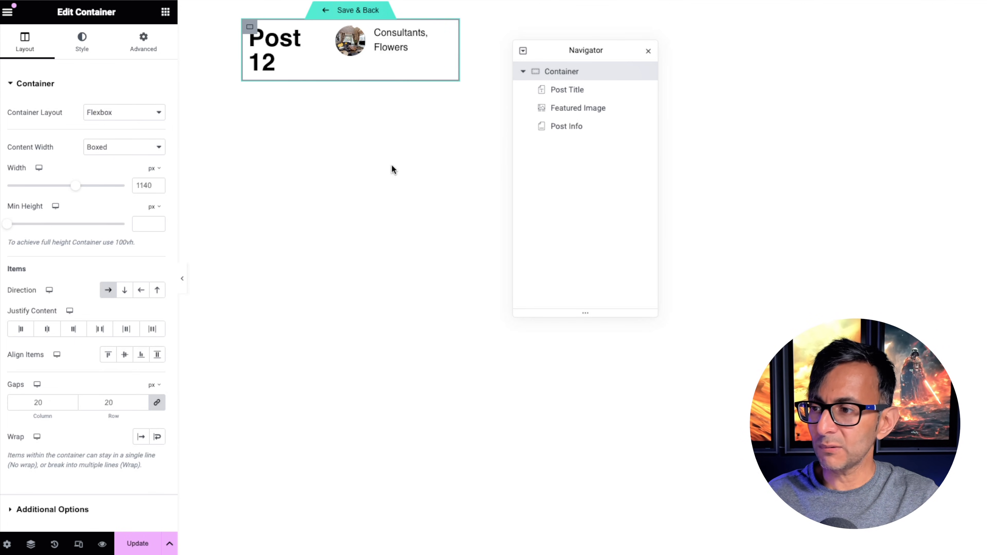
{"action": "left_click", "coordinate": [157, 437]}
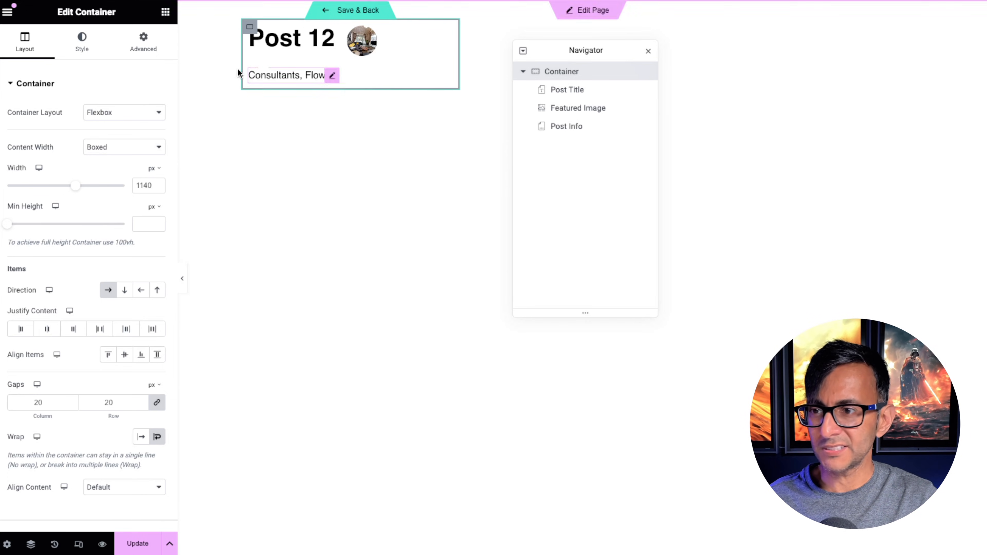
Step: Give the container a classic background in a very light grey global color and a 20 px border radius
{"action": "left_click", "coordinate": [80, 49]}
{"action": "left_click", "coordinate": [108, 138]}
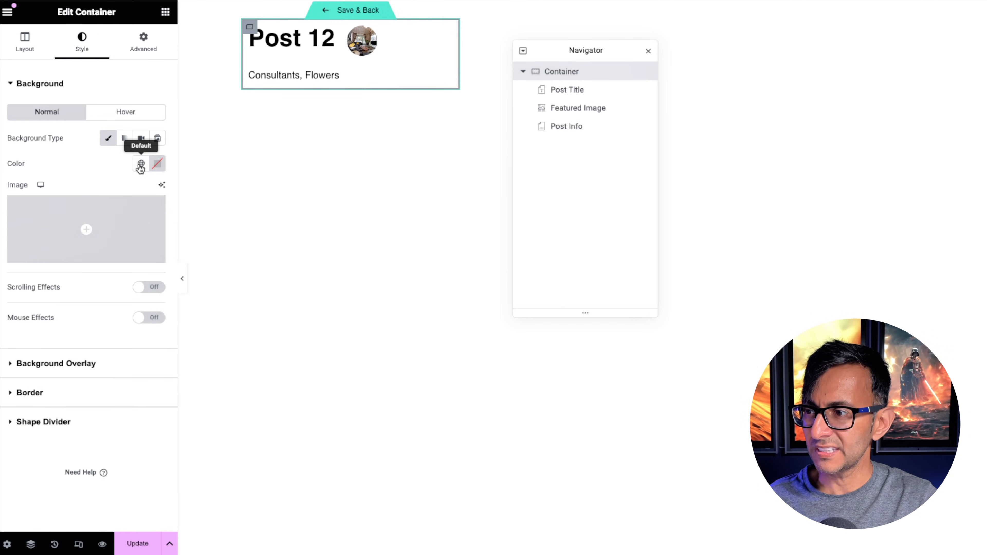
{"action": "left_click", "coordinate": [141, 164]}
{"action": "left_click", "coordinate": [92, 277]}
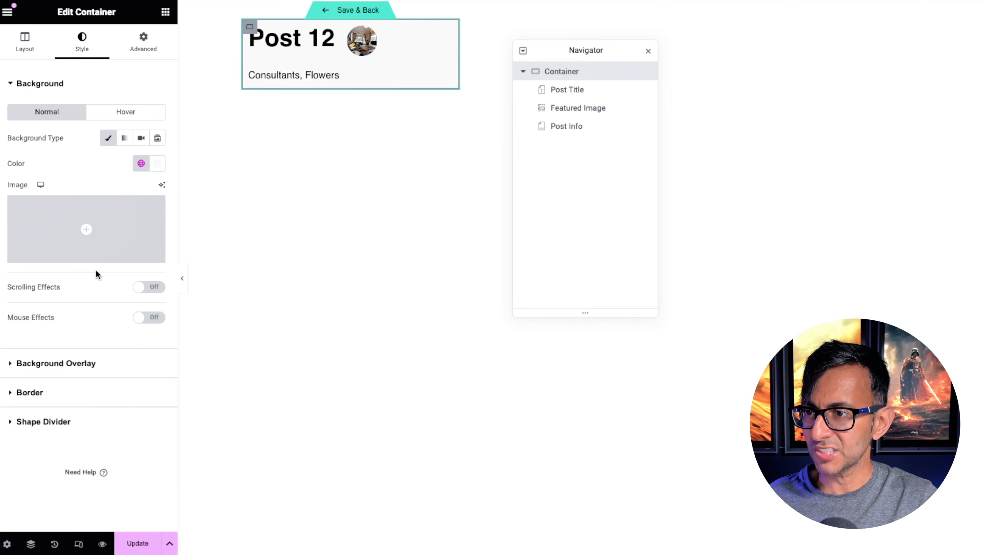
{"action": "left_click", "coordinate": [64, 396]}
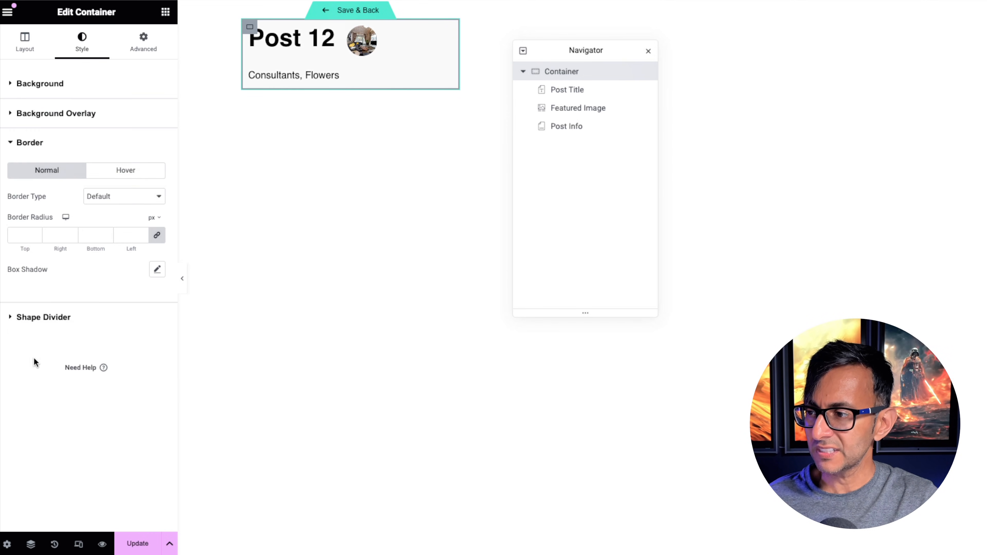
{"action": "left_click", "coordinate": [28, 235]}
{"action": "type", "text": "20"}
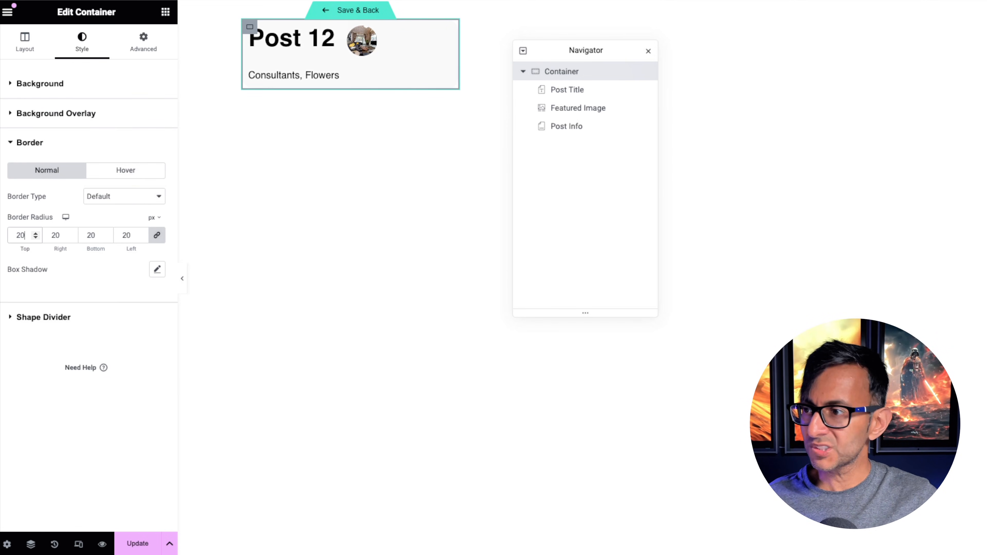
Step: Set the container's margin to 0 and its padding to 10 px on all sides
{"action": "left_click", "coordinate": [152, 48]}
{"action": "left_click", "coordinate": [163, 122]}
{"action": "left_click", "coordinate": [158, 173]}
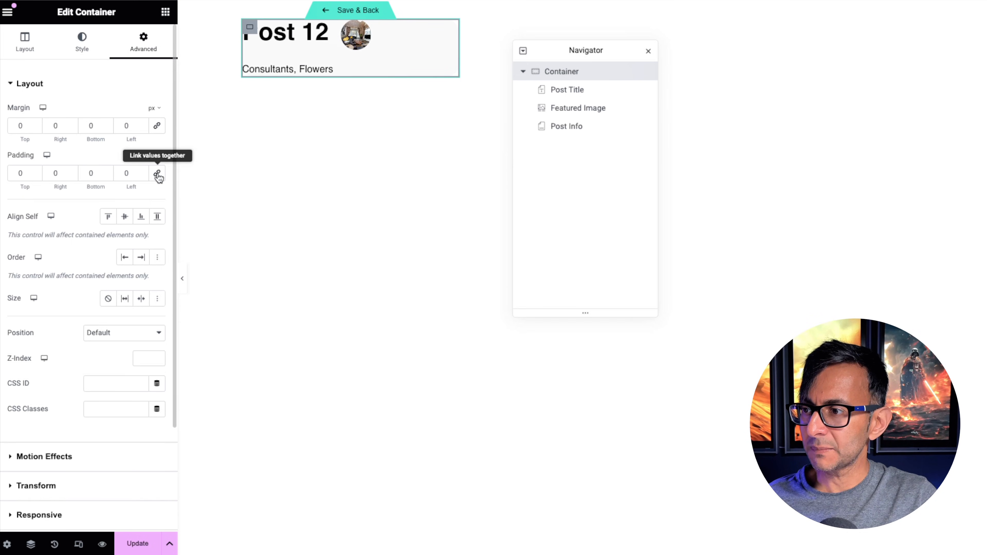
{"action": "left_click", "coordinate": [158, 177]}
{"action": "left_click_drag", "start_coordinate": [130, 173], "coordinate": [101, 170]}
{"action": "type", "text": "10"}
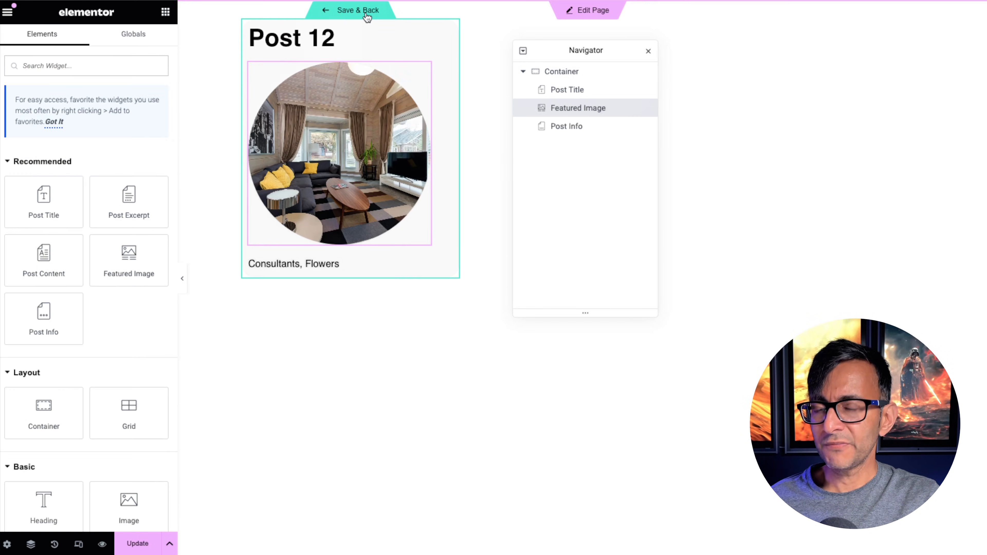
Step: Save the loop template, return to the page, and close the Navigator to review the post cards in the grid
{"action": "left_click", "coordinate": [366, 16]}
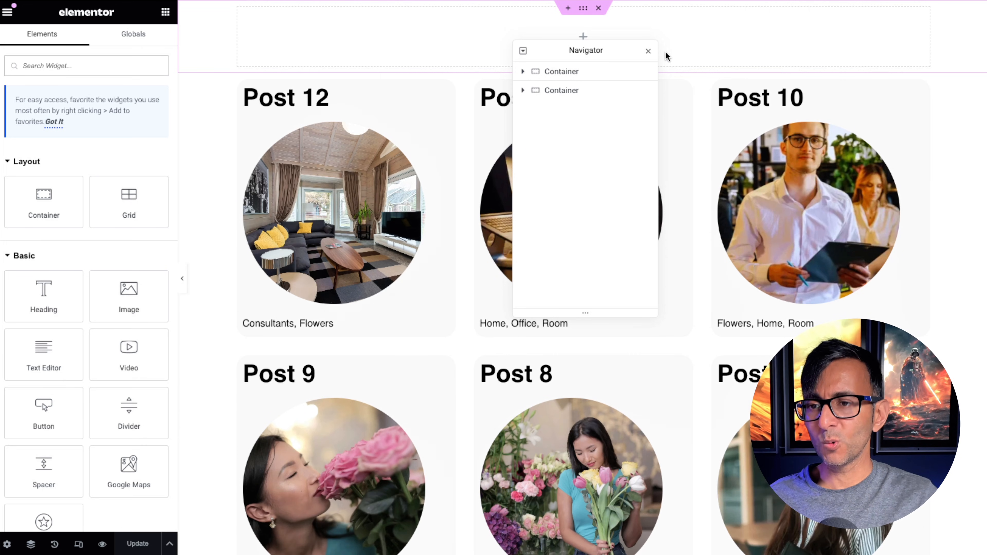
{"action": "left_click", "coordinate": [648, 52]}
{"action": "scroll", "coordinate": [976, 172], "scroll_direction": "down", "scroll_amount": 2}
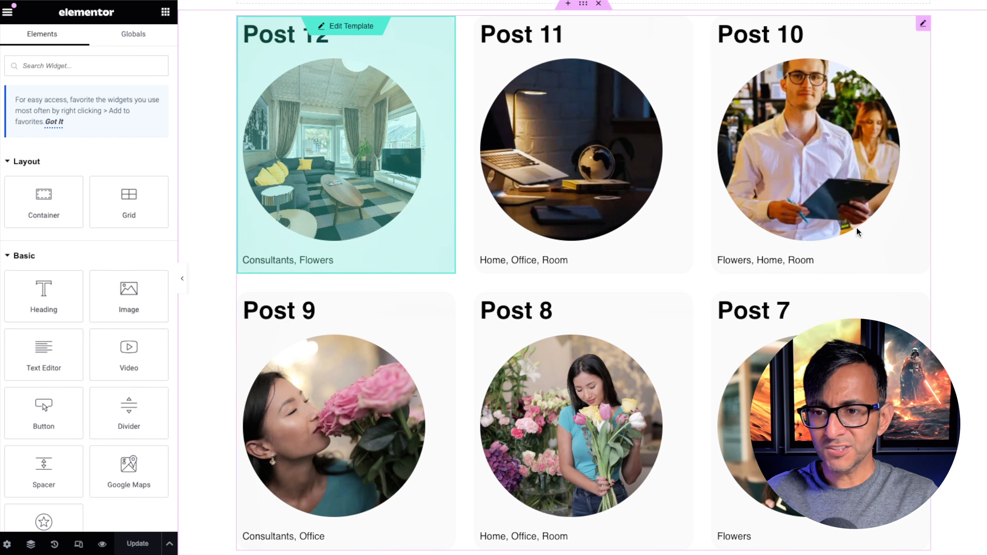
{"action": "scroll", "coordinate": [858, 233], "scroll_direction": "up", "scroll_amount": 1}
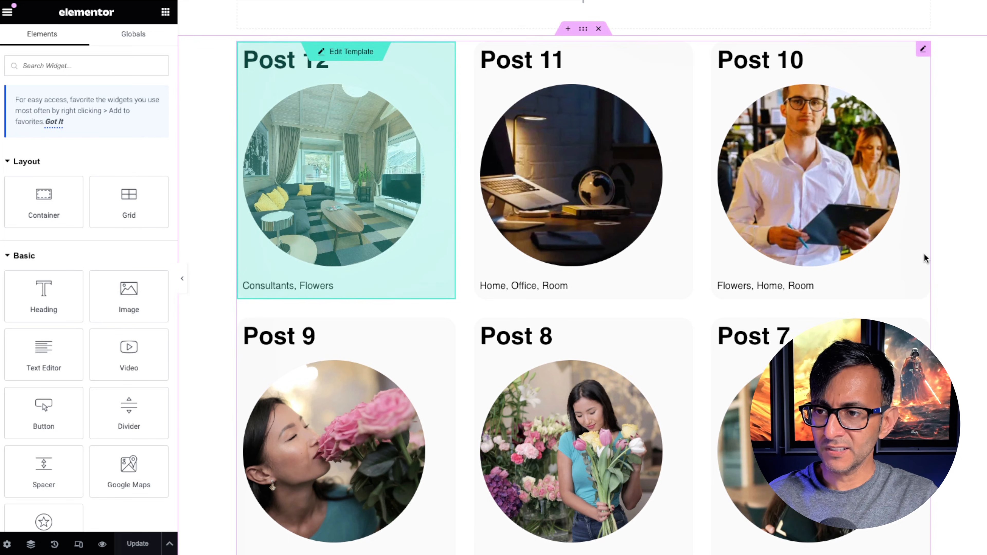
{"action": "scroll", "coordinate": [874, 226], "scroll_direction": "up", "scroll_amount": 1}
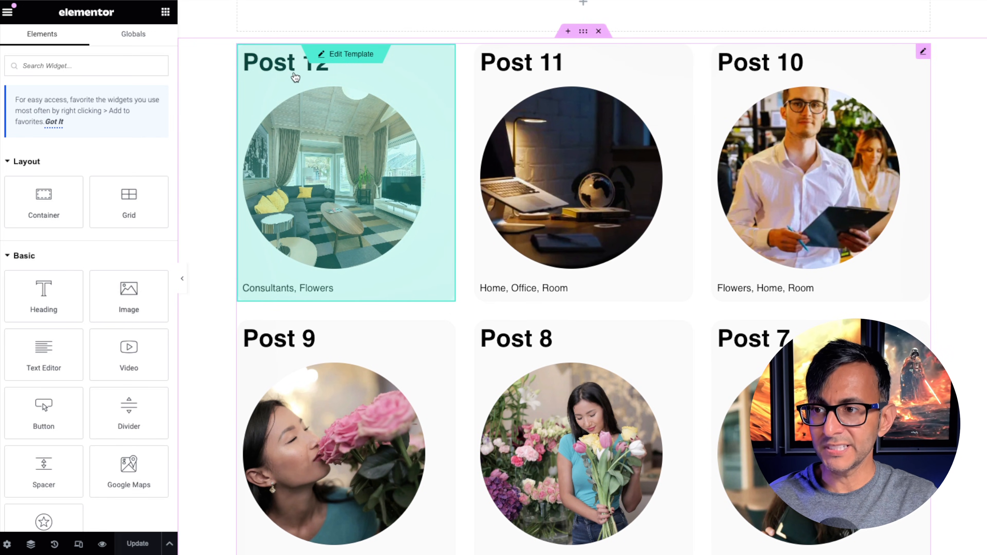
Step: Add a Button widget after Post Info in the loop template and set the container's direction to a vertical column
{"action": "left_click", "coordinate": [361, 59]}
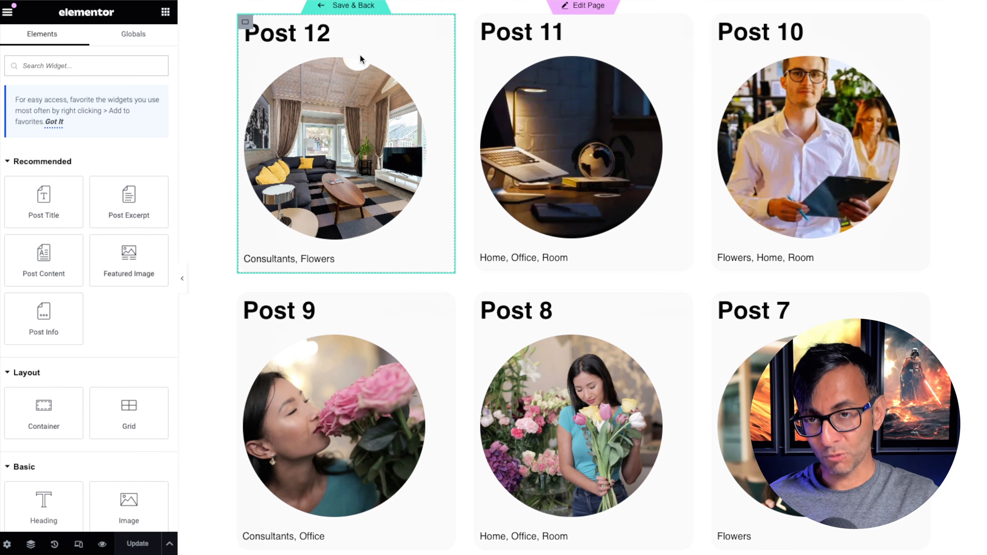
{"action": "type", "text": "butt"}
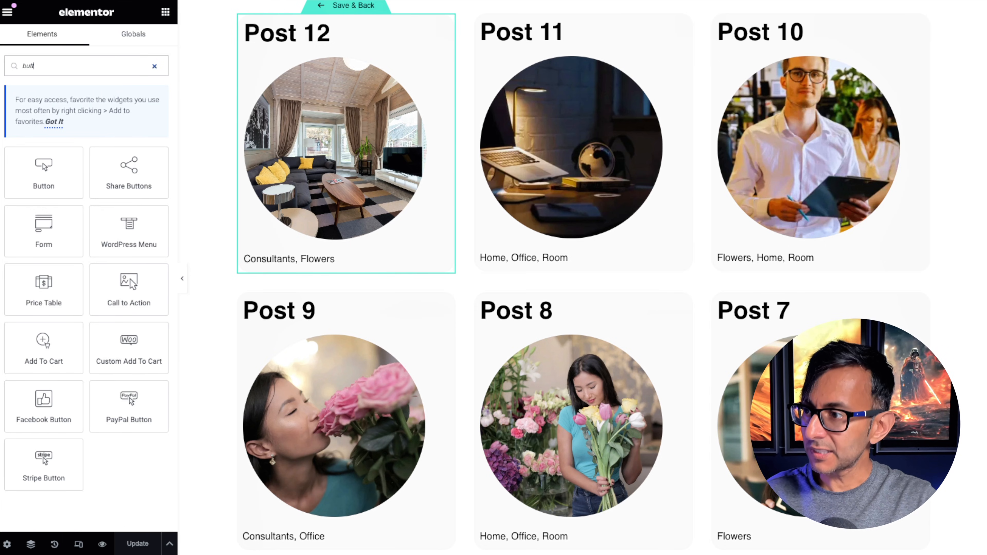
{"action": "mouse_move", "coordinate": [47, 174]}
{"action": "left_mouse_down"}
{"action": "mouse_move", "coordinate": [225, 178]}
{"action": "mouse_move", "coordinate": [53, 172]}
{"action": "left_mouse_up"}
{"action": "left_click_drag", "start_coordinate": [362, 57], "coordinate": [365, 56]}
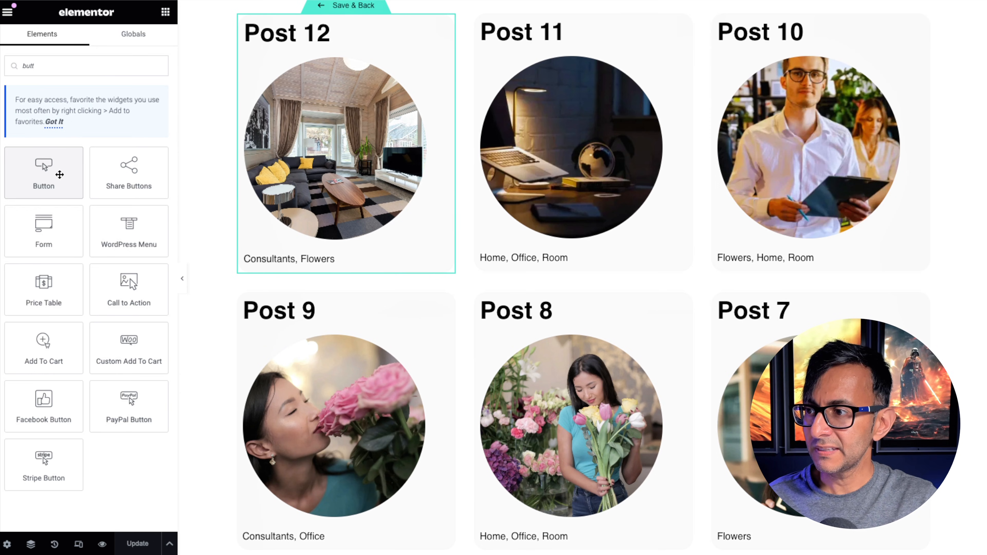
{"action": "left_click_drag", "start_coordinate": [53, 164], "coordinate": [295, 268]}
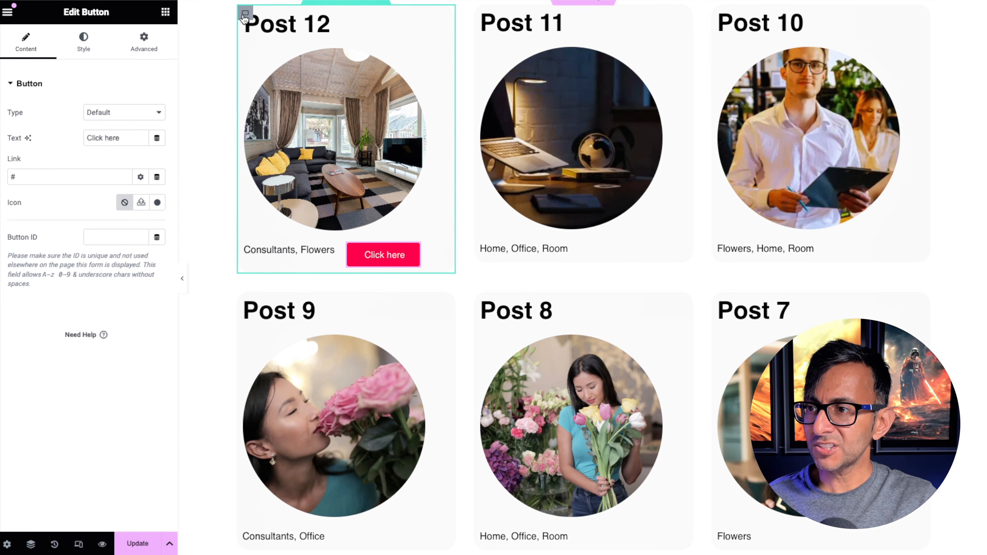
{"action": "left_click", "coordinate": [124, 290]}
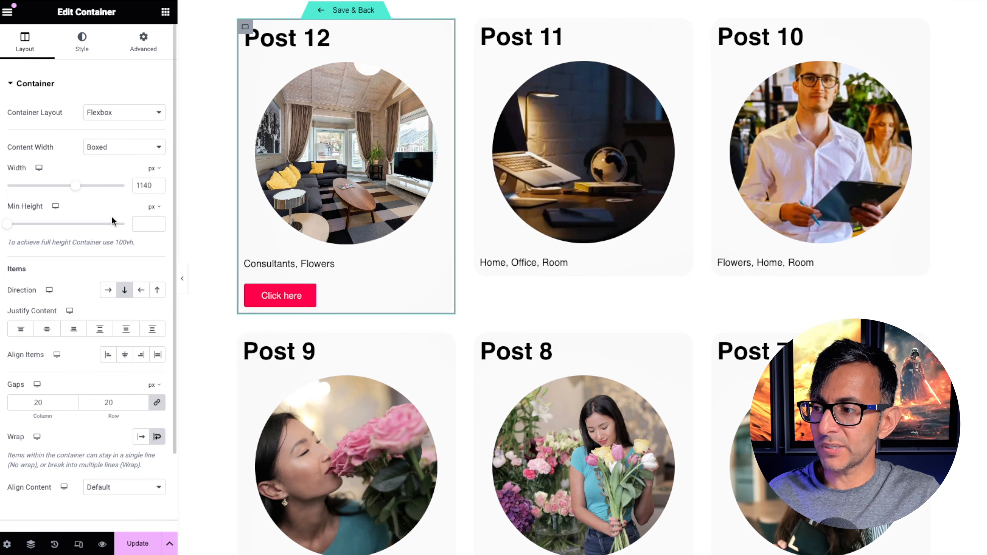
Step: Replace the button's # link with the dynamic Post URL
{"action": "left_click", "coordinate": [342, 299]}
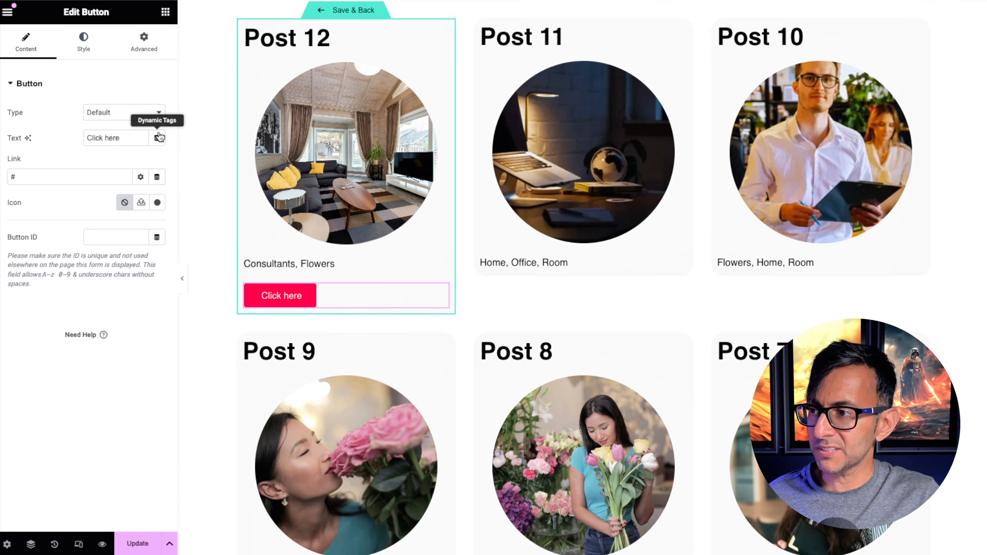
{"action": "left_click", "coordinate": [31, 176]}
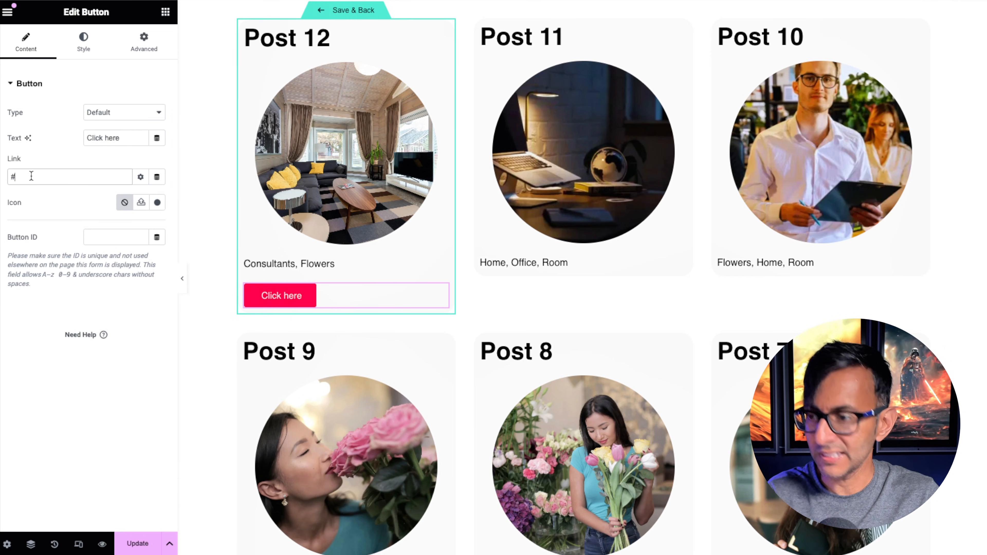
{"action": "key", "text": "BackSpace"}
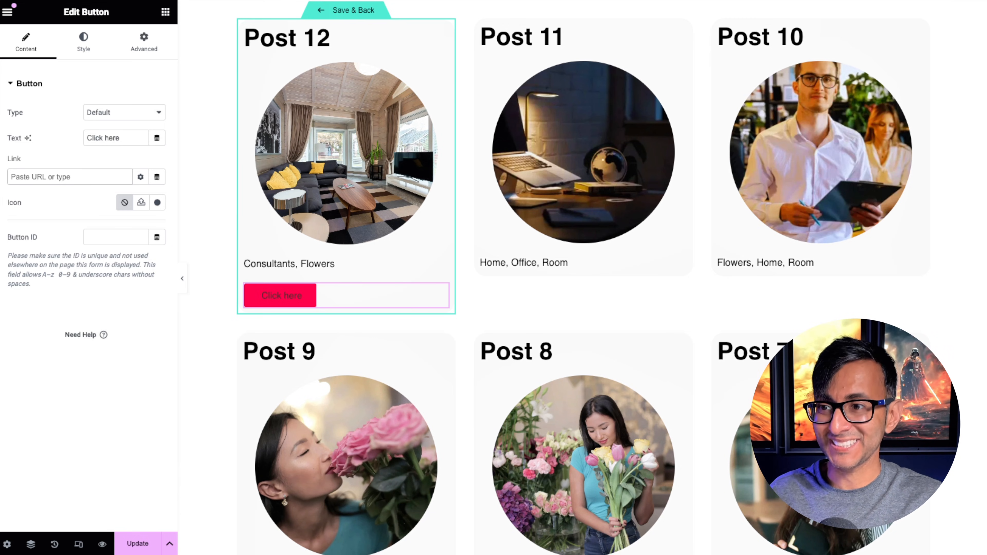
{"action": "left_click", "coordinate": [157, 178]}
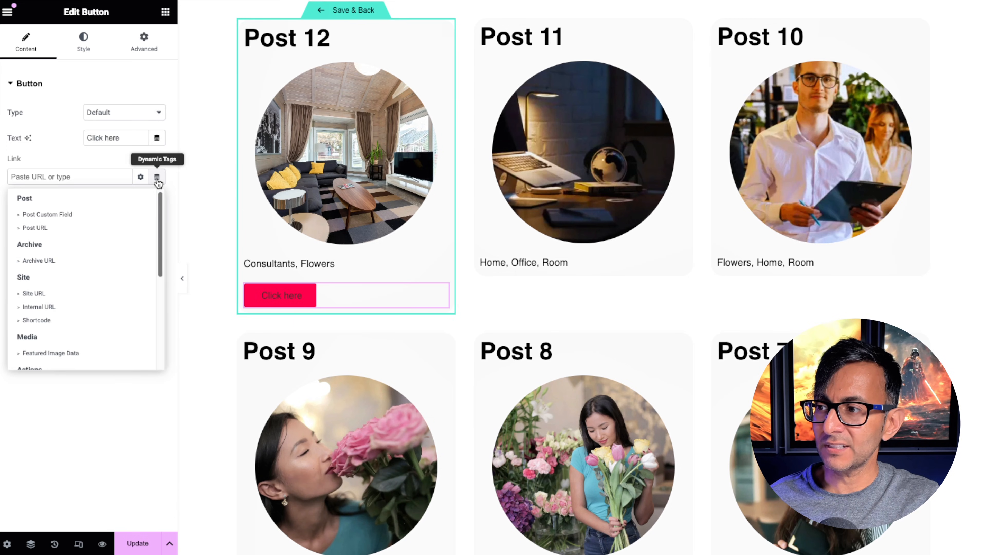
{"action": "left_click", "coordinate": [61, 233]}
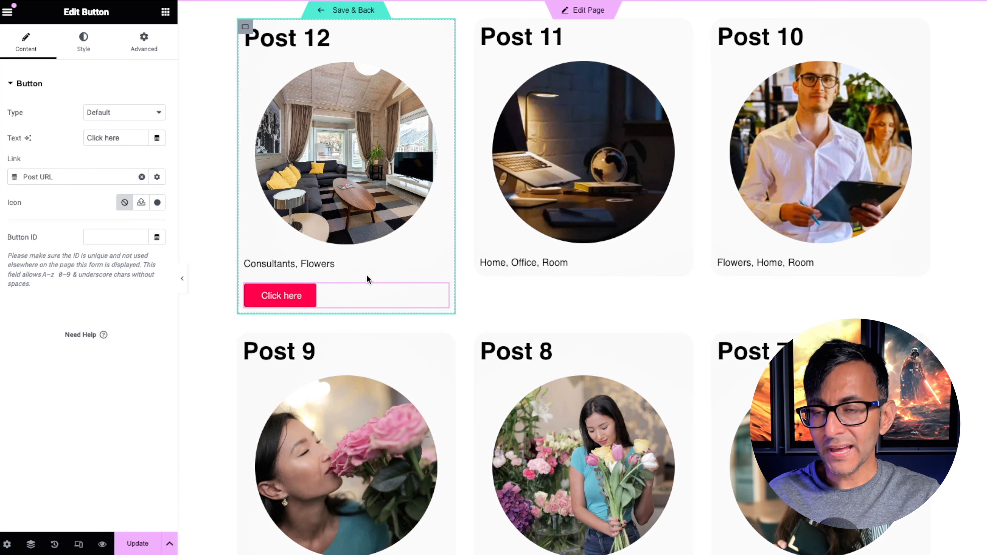
Step: Restyle the button with bold text and a dark grey-green global background color, and save the template to preview its links full width
{"action": "left_click", "coordinate": [81, 56]}
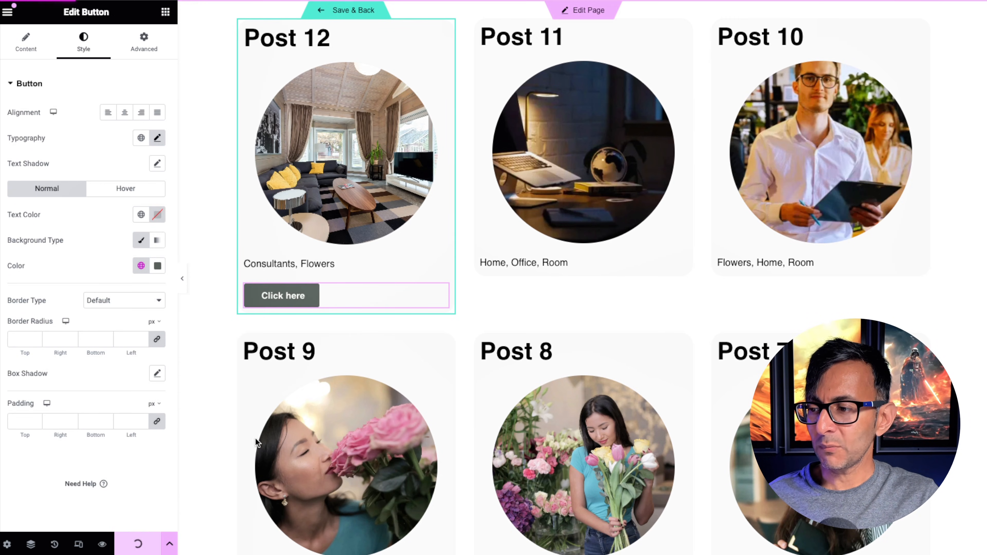
{"action": "left_click", "coordinate": [350, 11]}
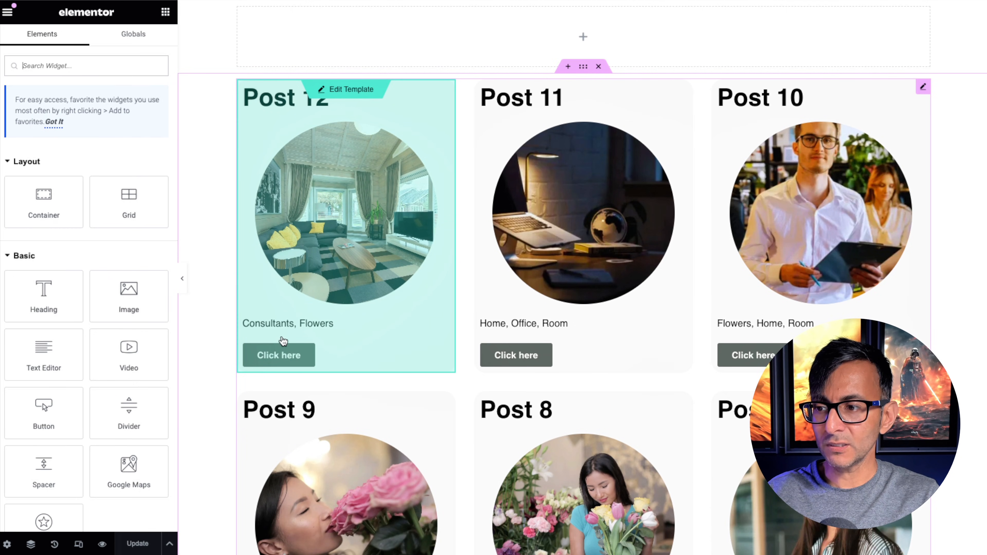
{"action": "left_click", "coordinate": [182, 278]}
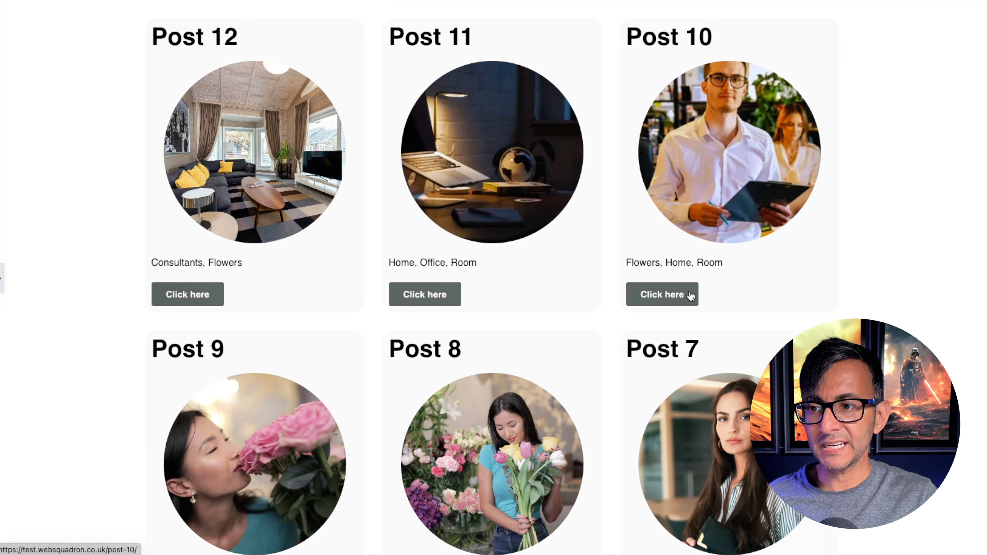
{"action": "left_click", "coordinate": [2, 278]}
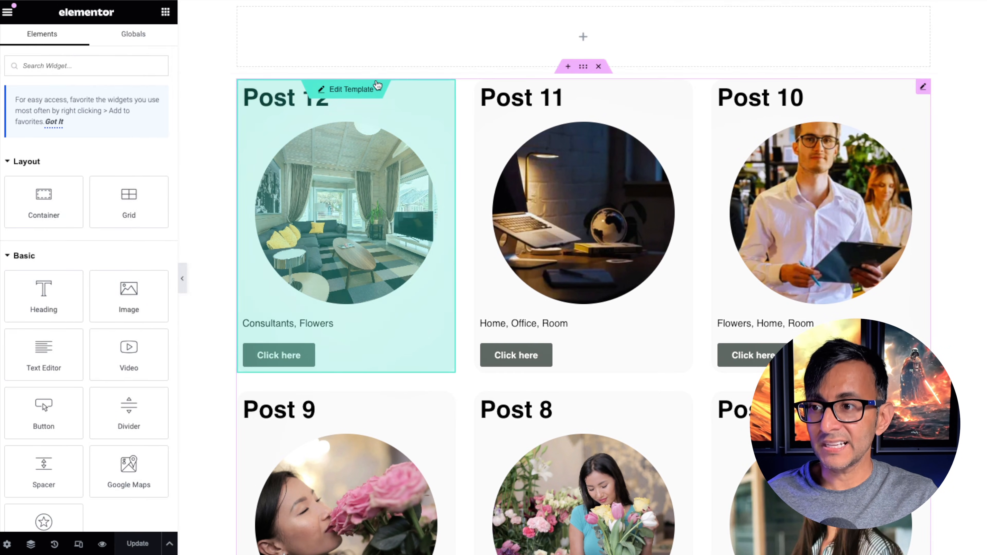
Step: Reopen the loop template and link the Post Title to the dynamic Post URL
{"action": "left_click", "coordinate": [364, 91]}
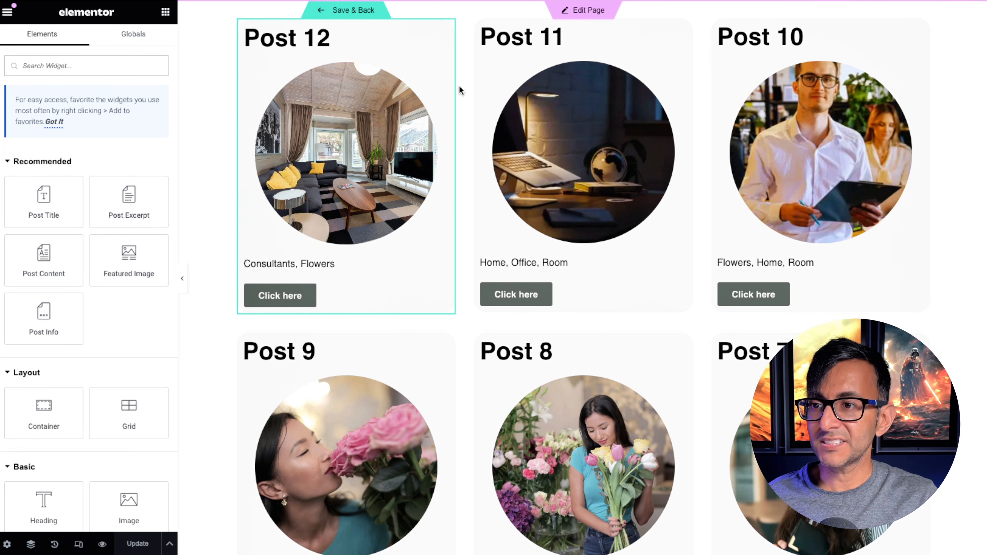
{"action": "left_click", "coordinate": [441, 34]}
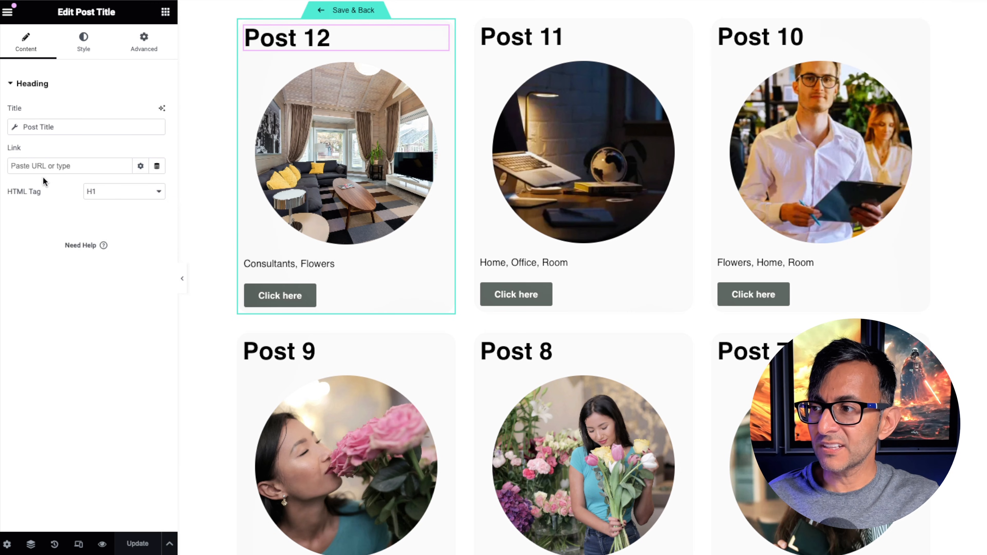
{"action": "left_click", "coordinate": [156, 167]}
{"action": "left_click", "coordinate": [64, 221]}
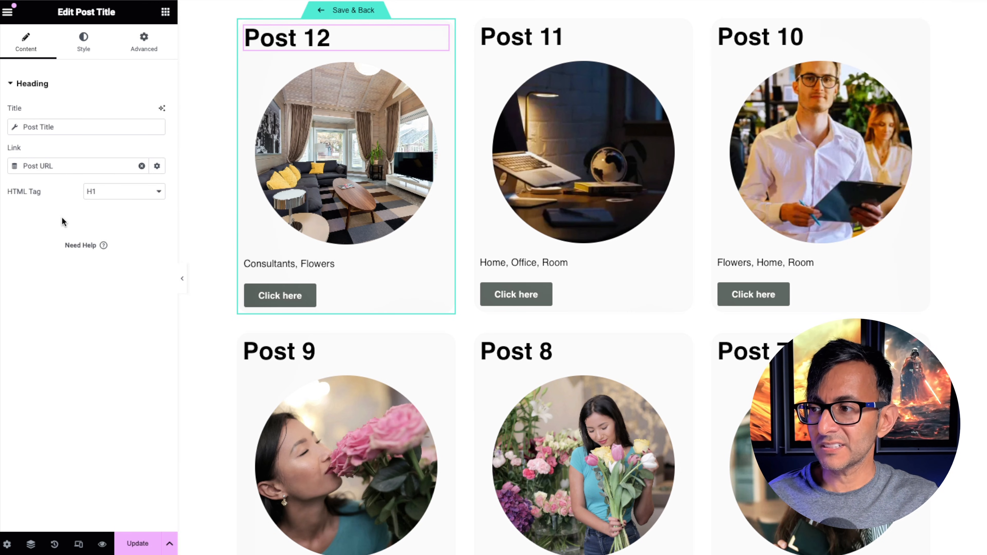
Step: Link the Featured Image to a custom URL using the dynamic Post URL, then save the template and return to the page
{"action": "left_click", "coordinate": [439, 69]}
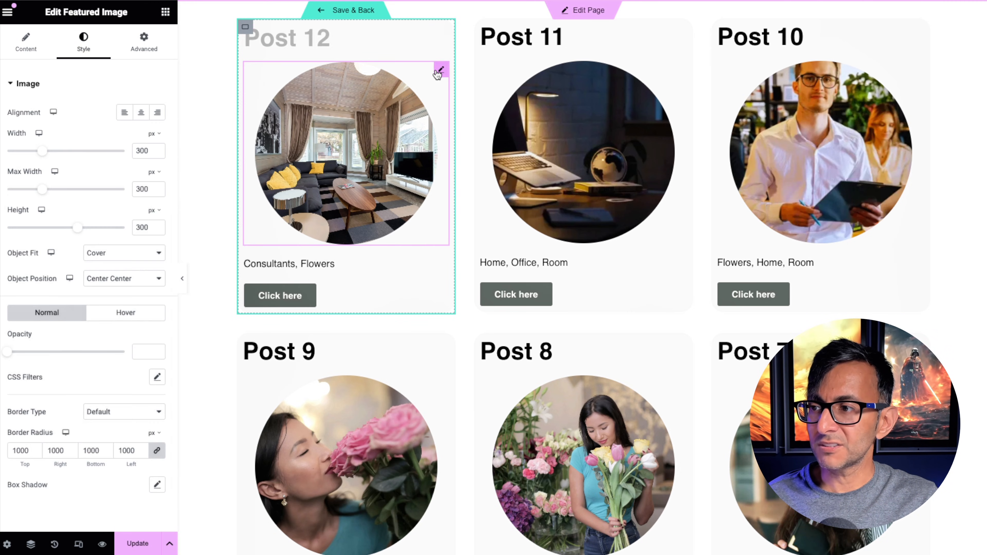
{"action": "left_click", "coordinate": [24, 53]}
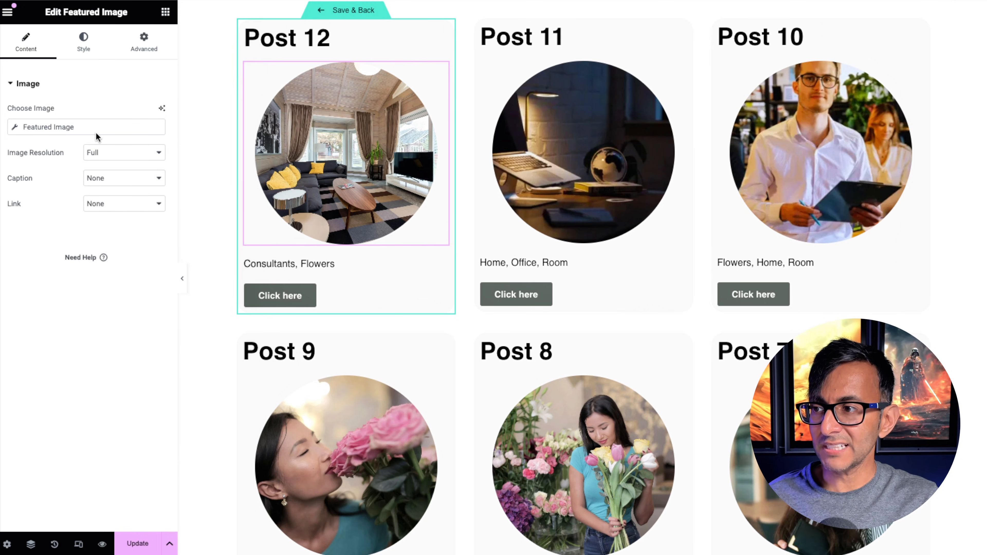
{"action": "left_click", "coordinate": [118, 206]}
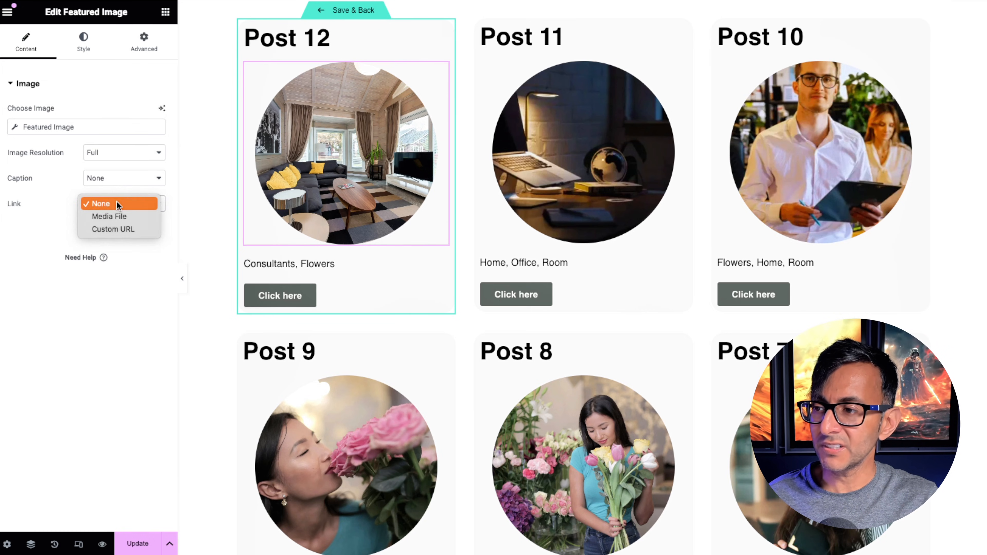
{"action": "left_click", "coordinate": [124, 228]}
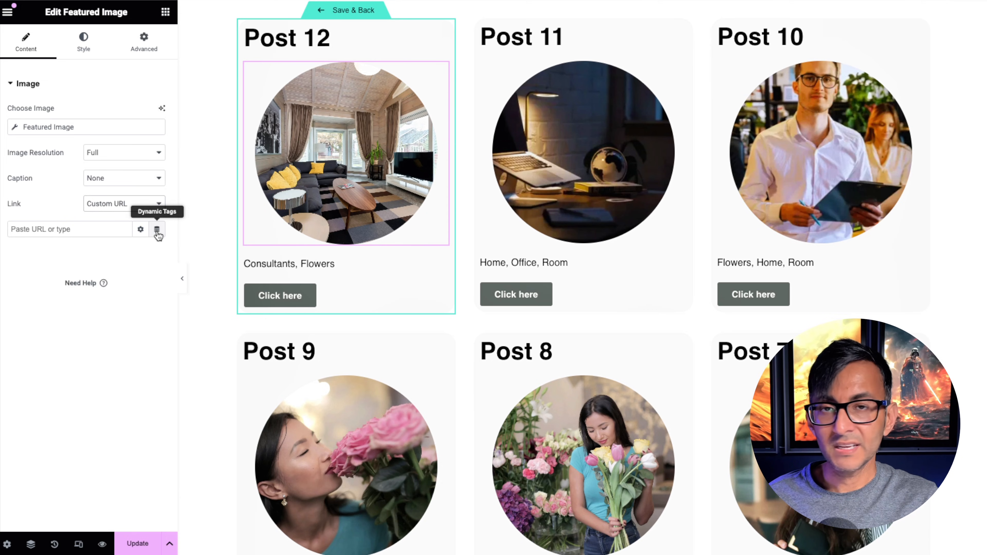
{"action": "left_click", "coordinate": [157, 232]}
{"action": "left_click", "coordinate": [47, 282]}
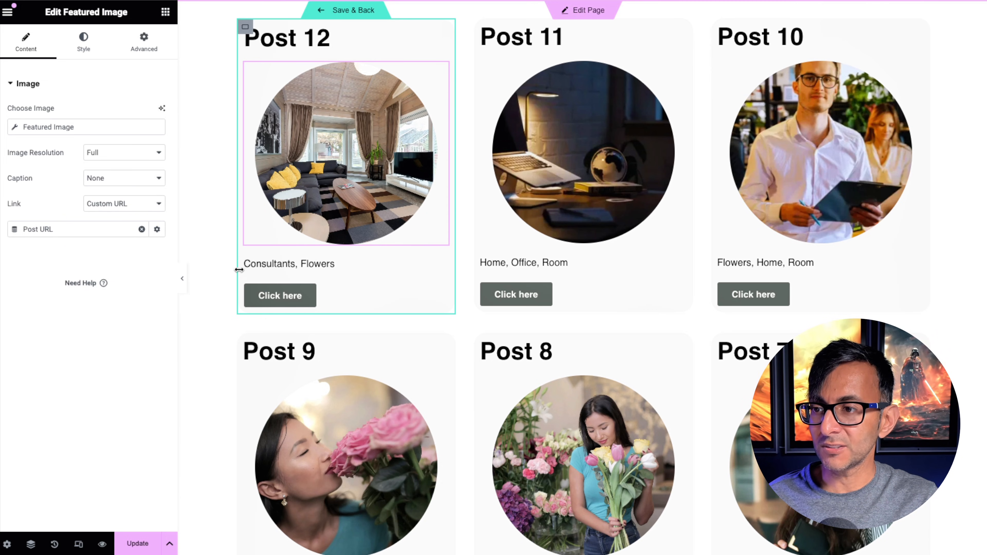
{"action": "left_click", "coordinate": [138, 546]}
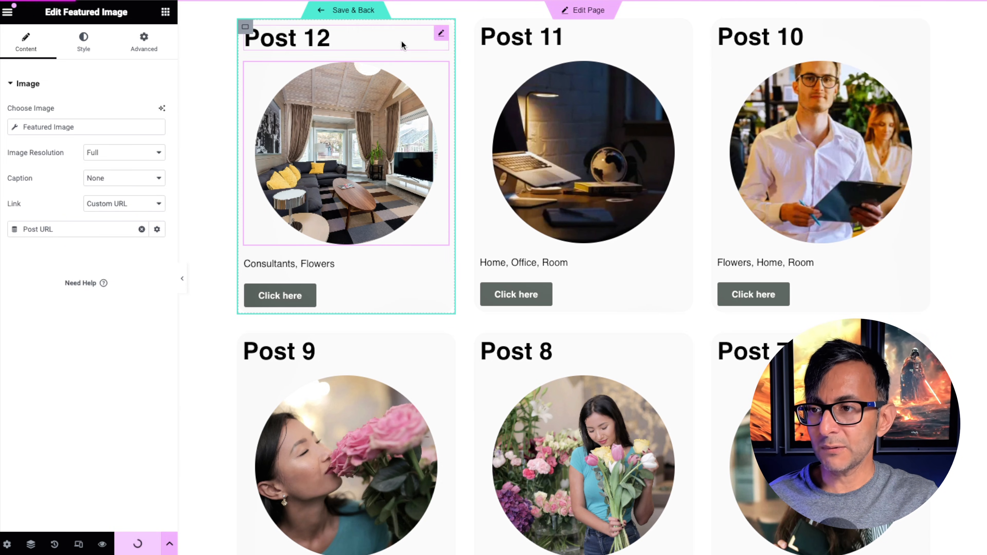
{"action": "left_click", "coordinate": [354, 12]}
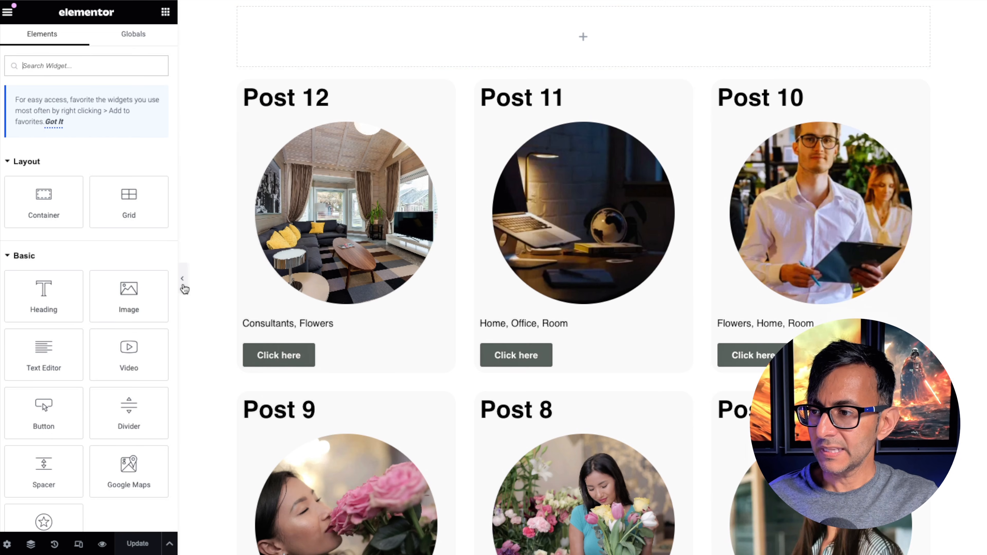
{"action": "left_click", "coordinate": [185, 284]}
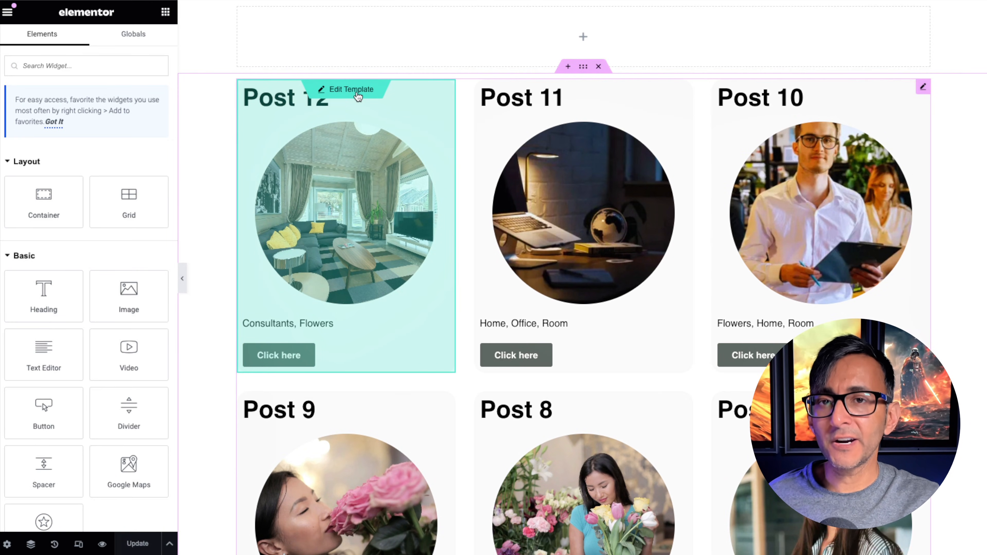
Step: Reopen the loop template and add the text "Category:" before the Terms item in Post Info
{"action": "left_click", "coordinate": [357, 90]}
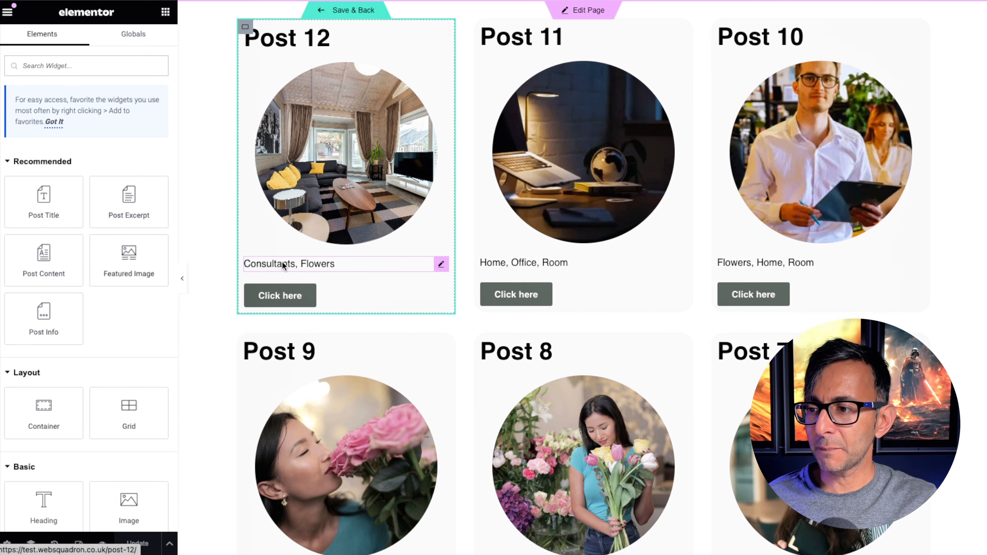
{"action": "left_click", "coordinate": [441, 264]}
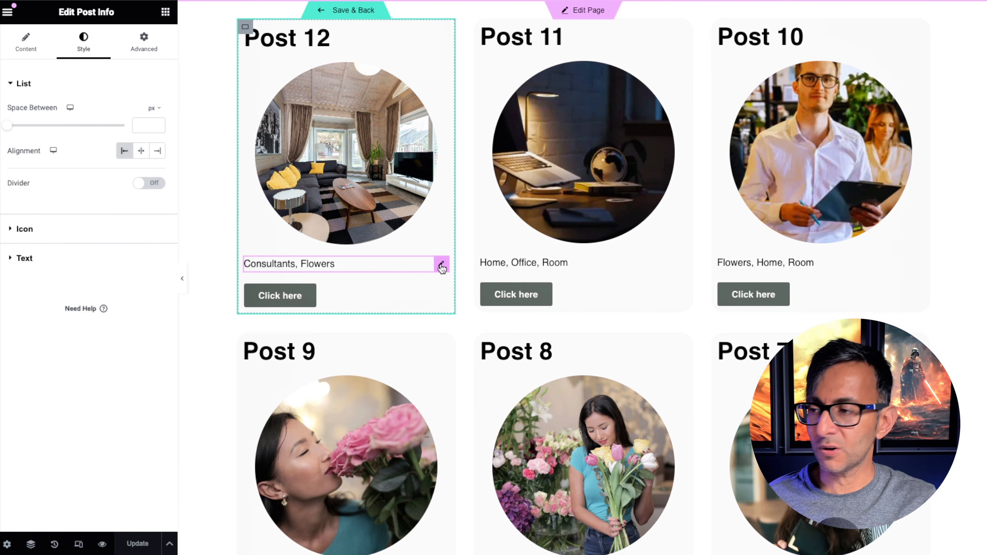
{"action": "left_click", "coordinate": [26, 42]}
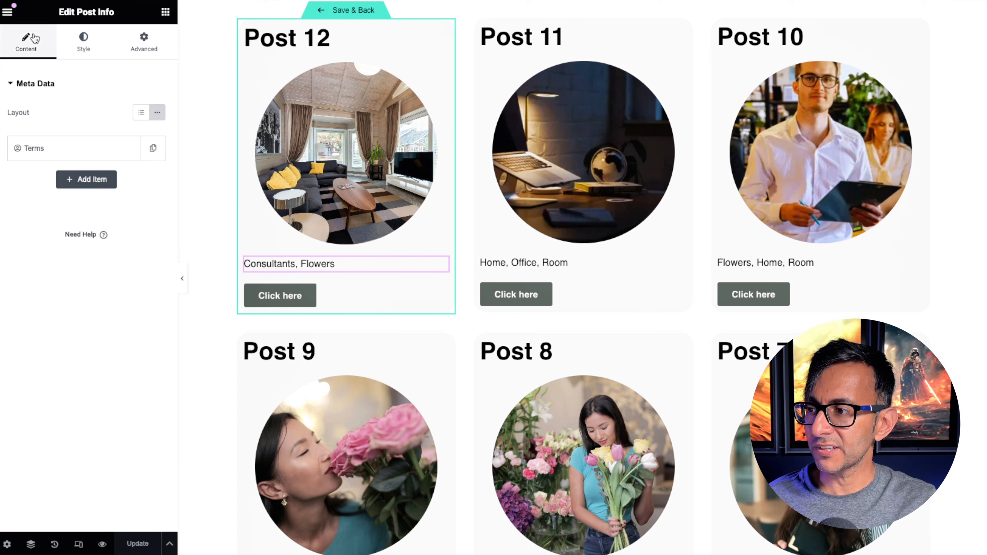
{"action": "left_click", "coordinate": [31, 155]}
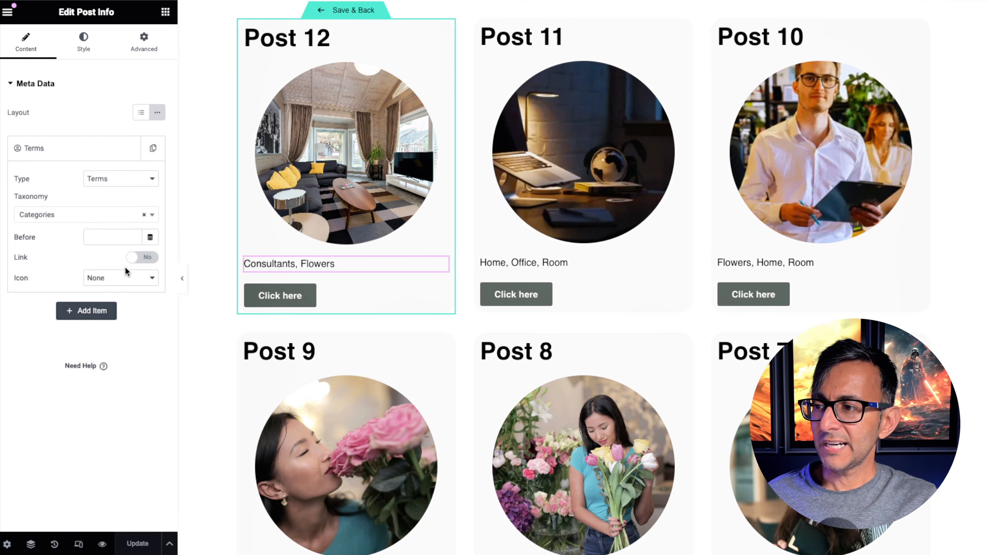
{"action": "left_click", "coordinate": [95, 238]}
{"action": "type", "text": "c"}
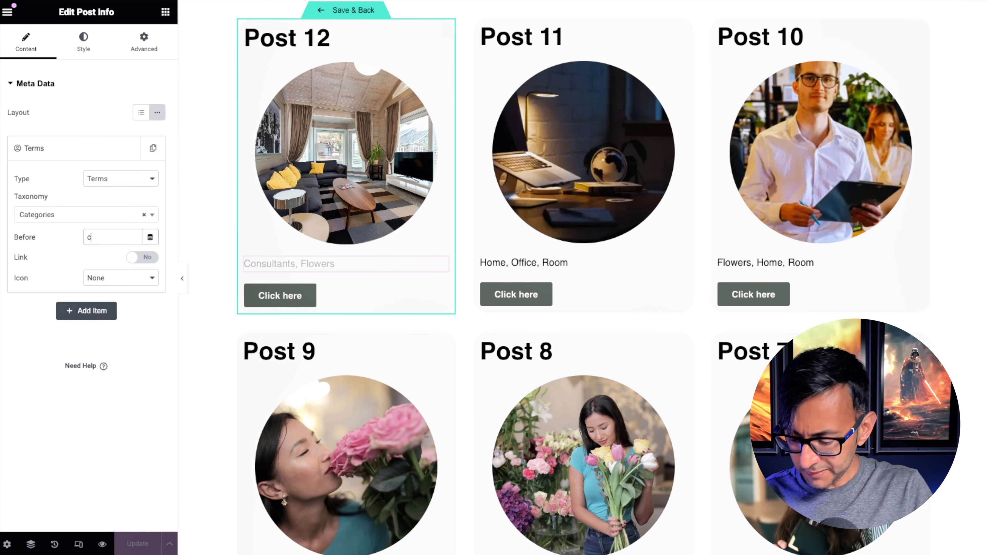
{"action": "key", "text": "BackSpace"}
{"action": "type", "text": "Cate"}
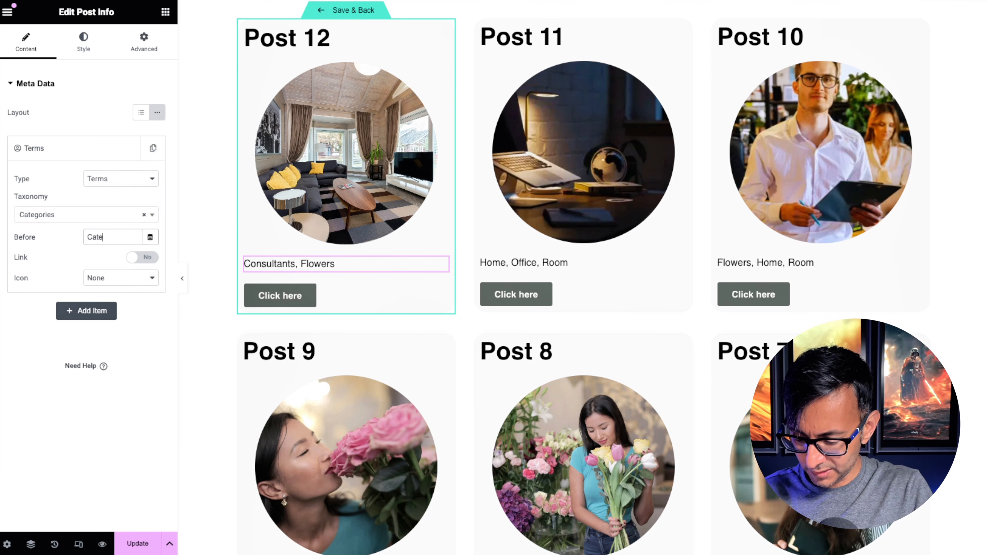
{"action": "type", "text": "gefoy:"}
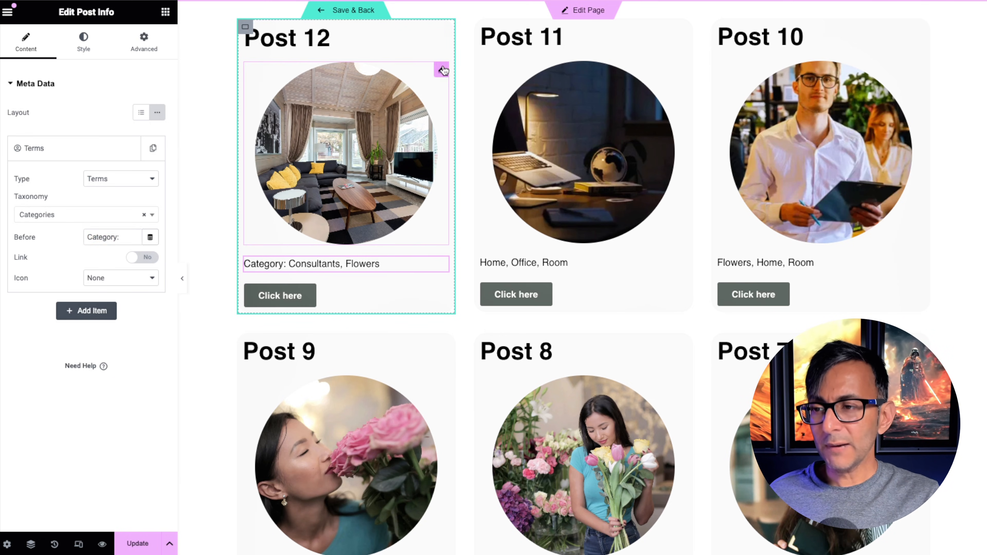
Step: Restyle the Featured Image with border radius 0, width and max width 350 px, height 180 px, and object position Top Center
{"action": "left_click", "coordinate": [442, 70]}
{"action": "left_click", "coordinate": [84, 42]}
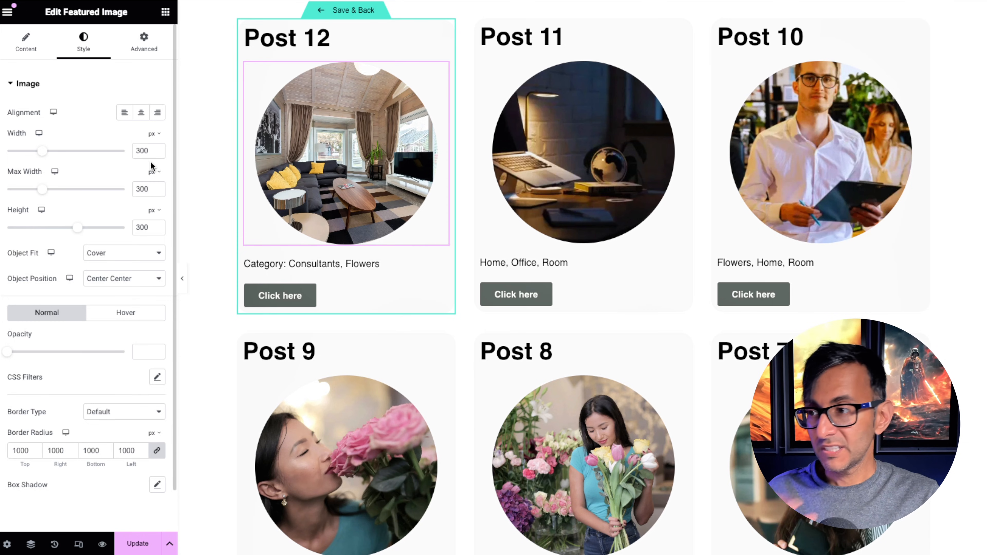
{"action": "left_click_drag", "start_coordinate": [33, 453], "coordinate": [6, 452]}
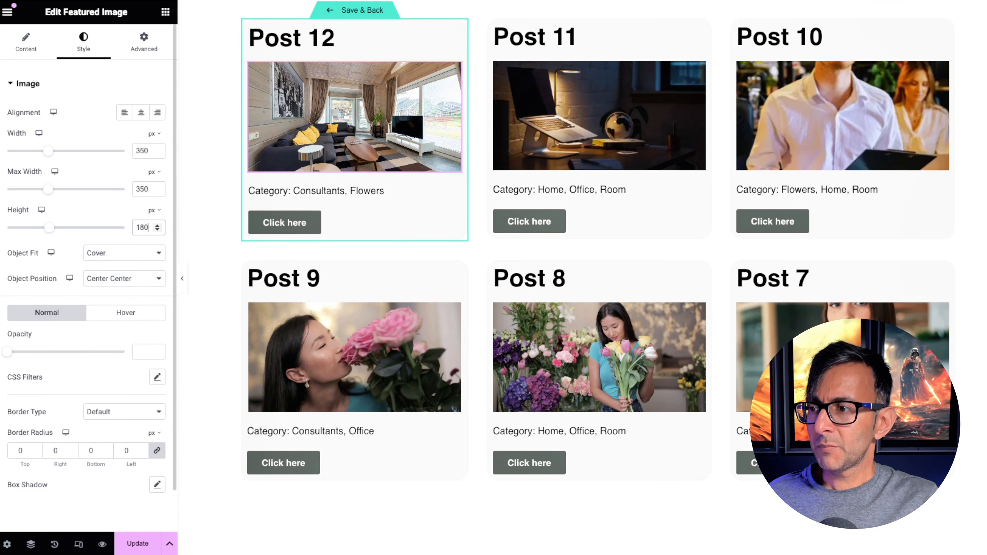
{"action": "left_click", "coordinate": [136, 278]}
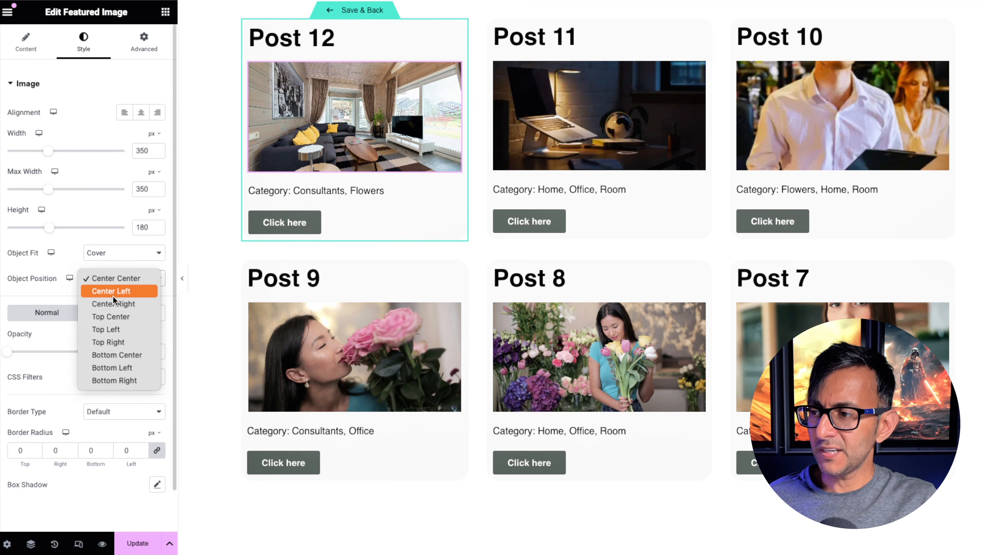
{"action": "left_click", "coordinate": [116, 314]}
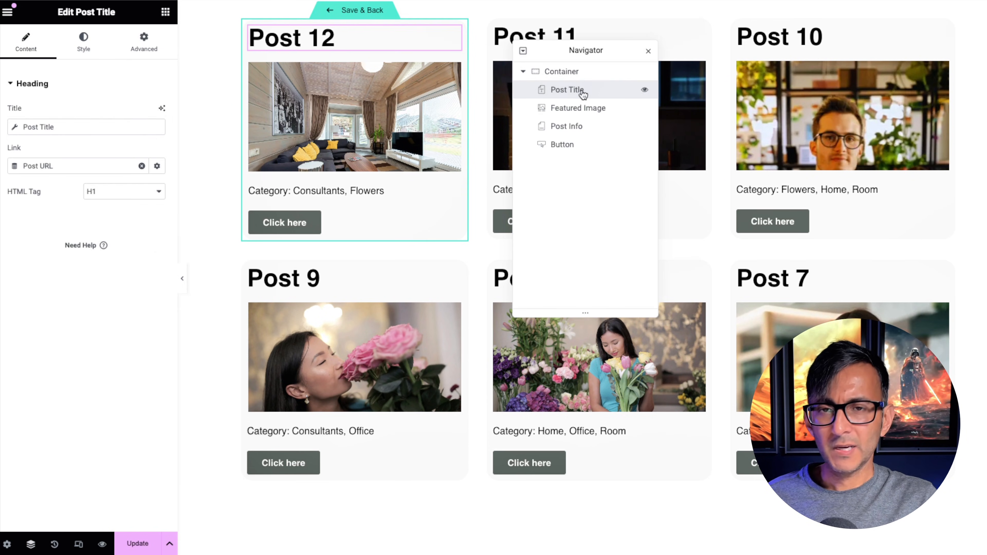
Step: Move the Post Title below the Featured Image and set its margins to -65 px top and 5 px left
{"action": "mouse_move", "coordinate": [577, 92]}
{"action": "left_mouse_down"}
{"action": "mouse_move", "coordinate": [584, 121]}
{"action": "mouse_move", "coordinate": [583, 109]}
{"action": "left_mouse_up"}
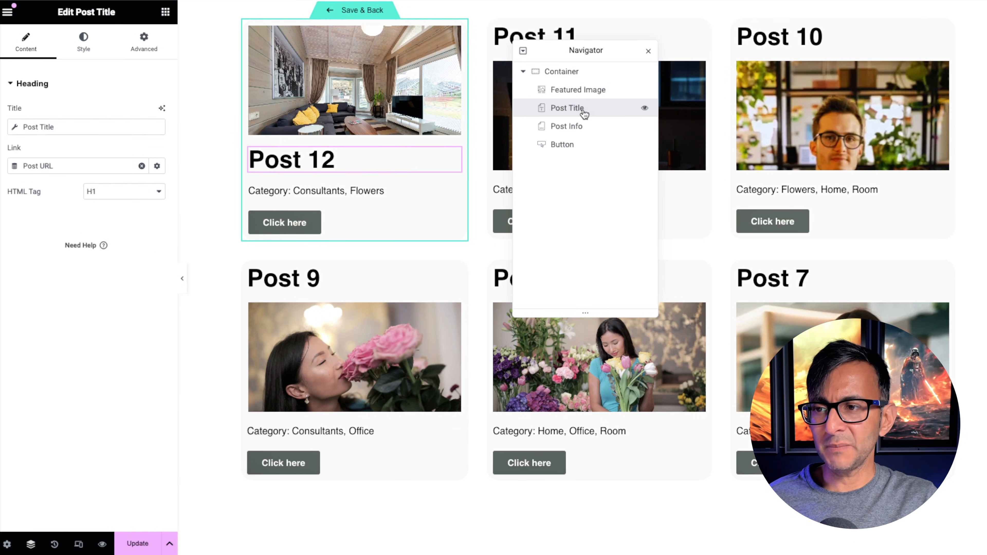
{"action": "left_click", "coordinate": [144, 42]}
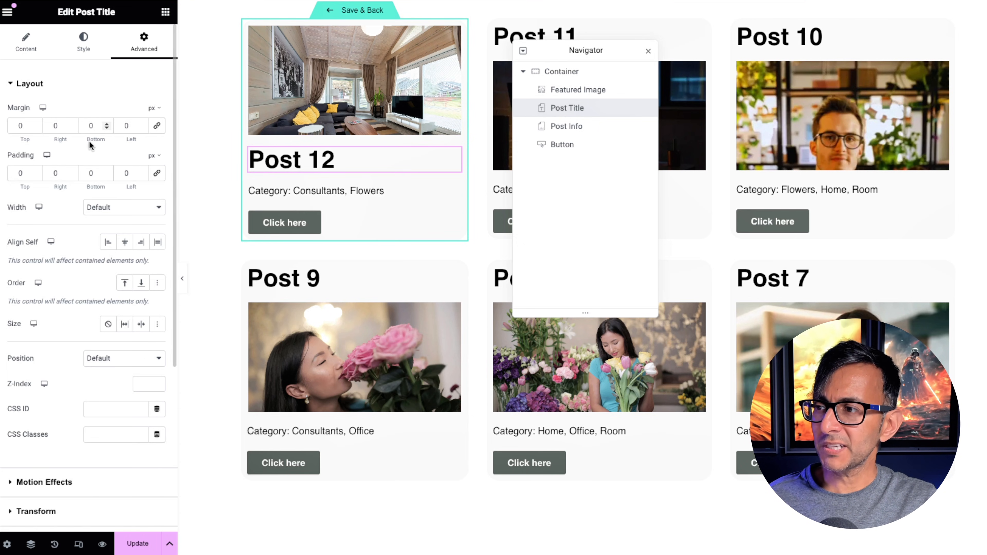
{"action": "left_click", "coordinate": [35, 129]}
{"action": "left_click_drag", "start_coordinate": [35, 129], "coordinate": [36, 129]}
{"action": "left_click_drag", "start_coordinate": [140, 124], "coordinate": [141, 124]}
{"action": "left_click", "coordinate": [142, 128]}
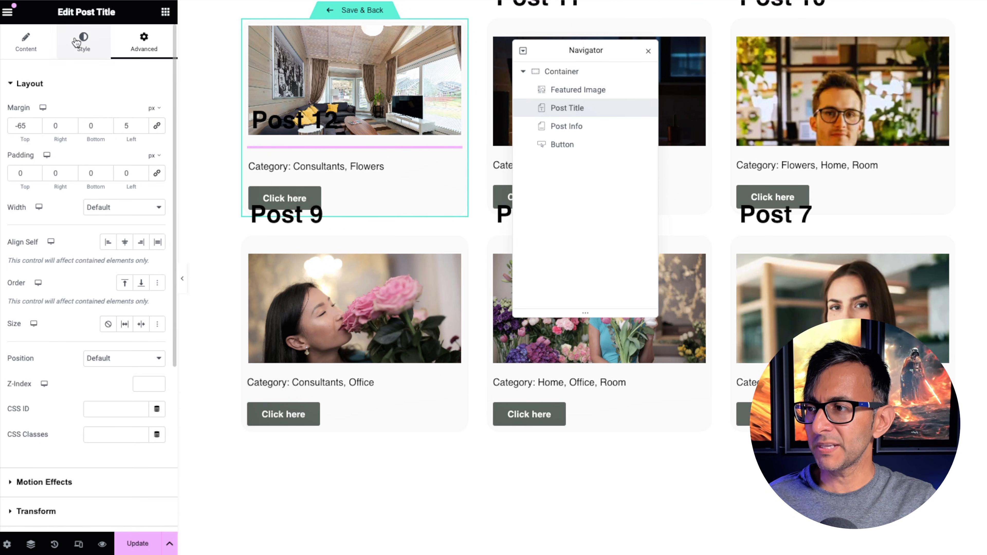
Step: Change the Post Title's text color to global white, save the template, and preview the post grid full width
{"action": "left_click", "coordinate": [82, 41]}
{"action": "left_click", "coordinate": [141, 138]}
{"action": "left_click", "coordinate": [50, 315]}
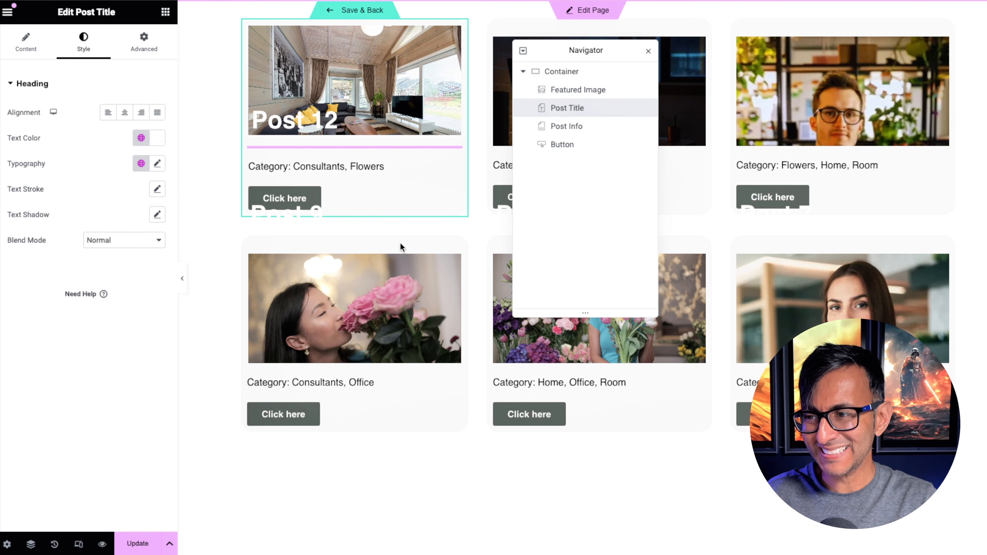
{"action": "left_click", "coordinate": [140, 545]}
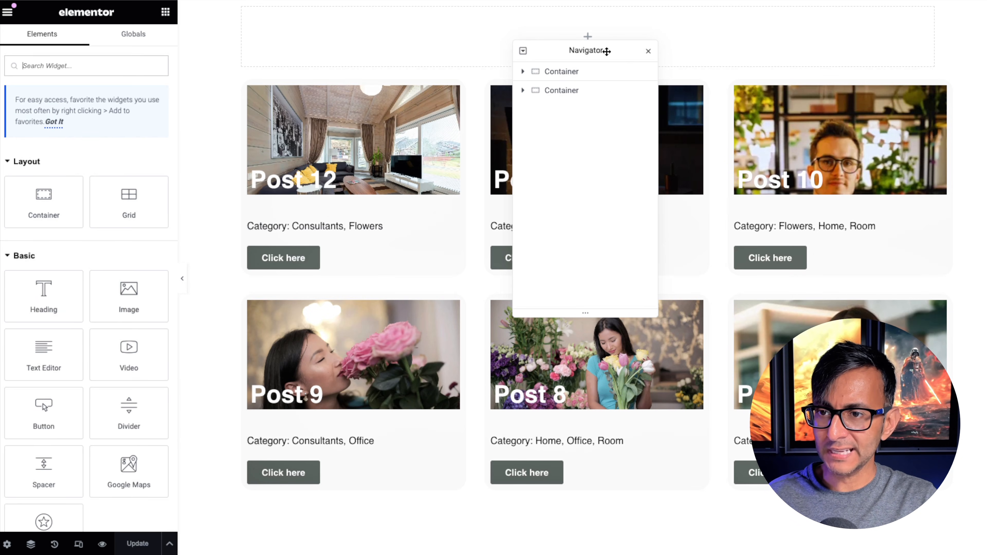
{"action": "left_click_drag", "start_coordinate": [606, 51], "coordinate": [45, 59]}
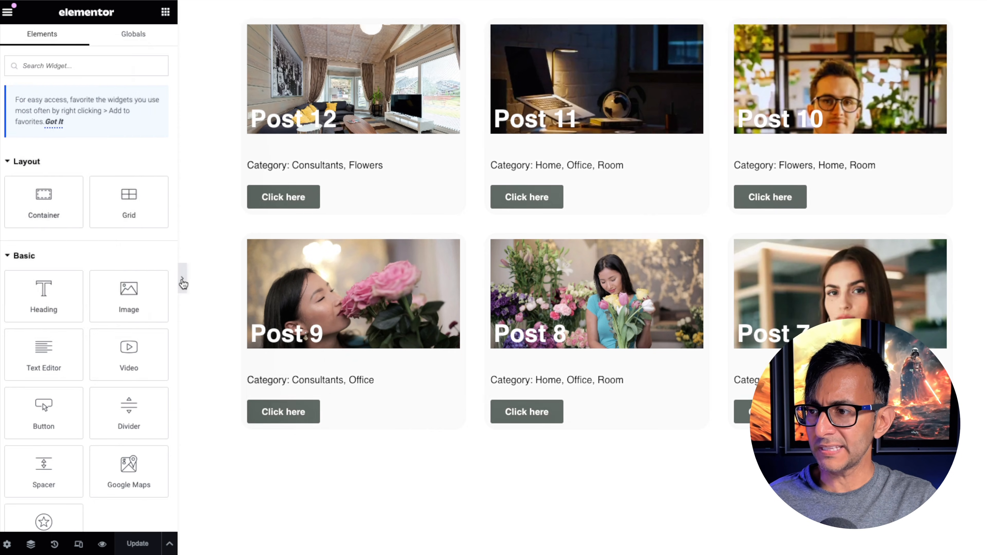
{"action": "left_click", "coordinate": [182, 281]}
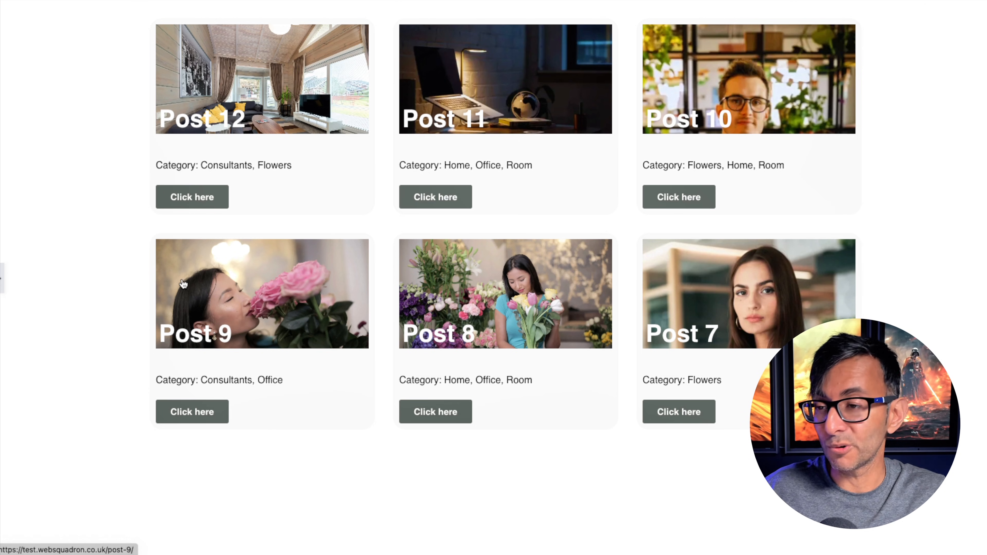
Step: Reopen the loop template, add an 18 px "Our Latest Posts" heading between Post Title and Post Info, and save it
{"action": "left_click", "coordinate": [2, 278]}
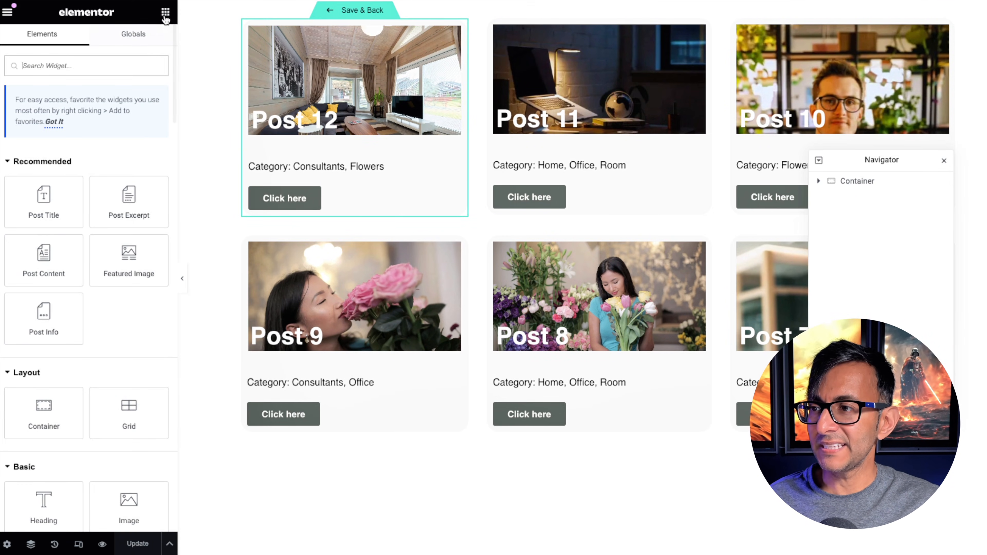
{"action": "left_click_drag", "start_coordinate": [44, 502], "coordinate": [305, 163]}
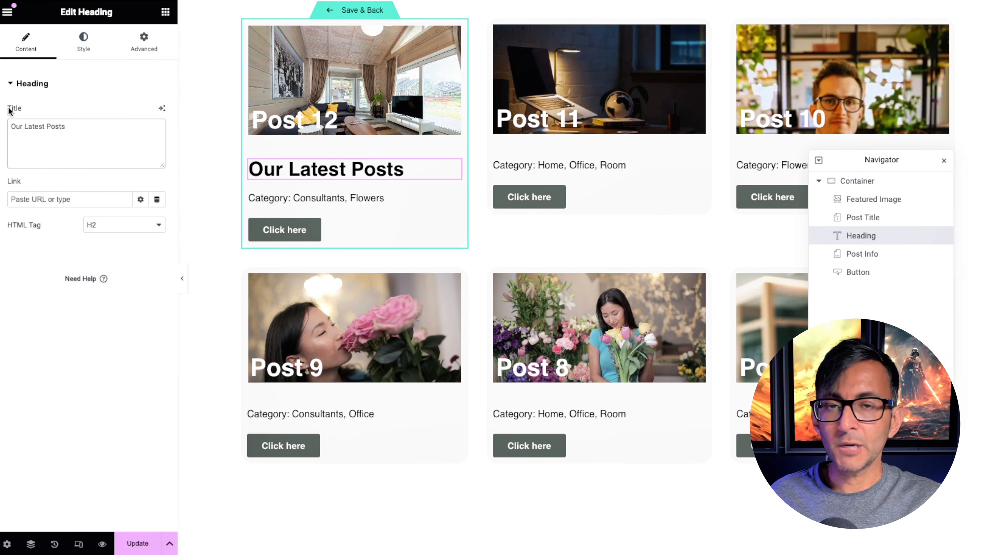
{"action": "left_click", "coordinate": [91, 55]}
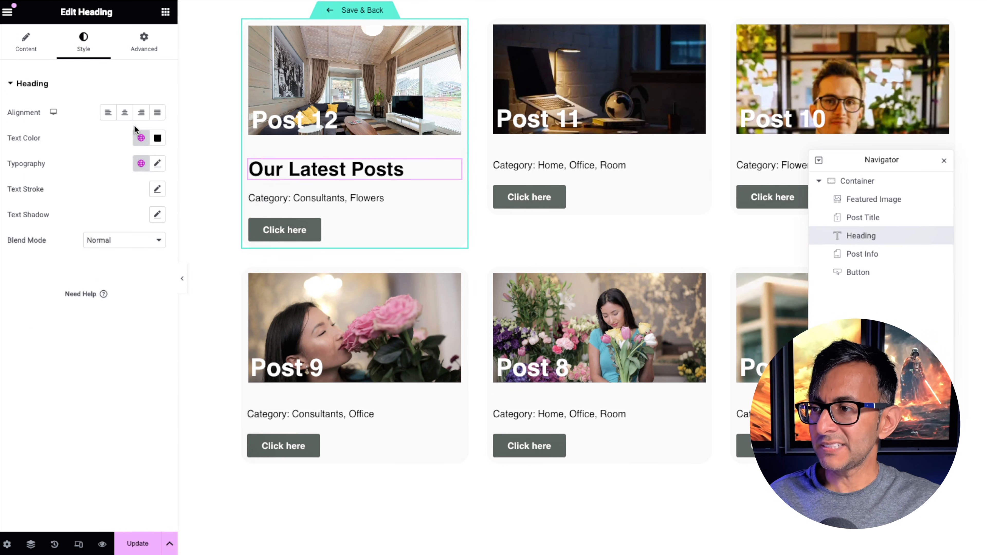
{"action": "left_click", "coordinate": [157, 164]}
{"action": "left_click_drag", "start_coordinate": [17, 259], "coordinate": [27, 264]}
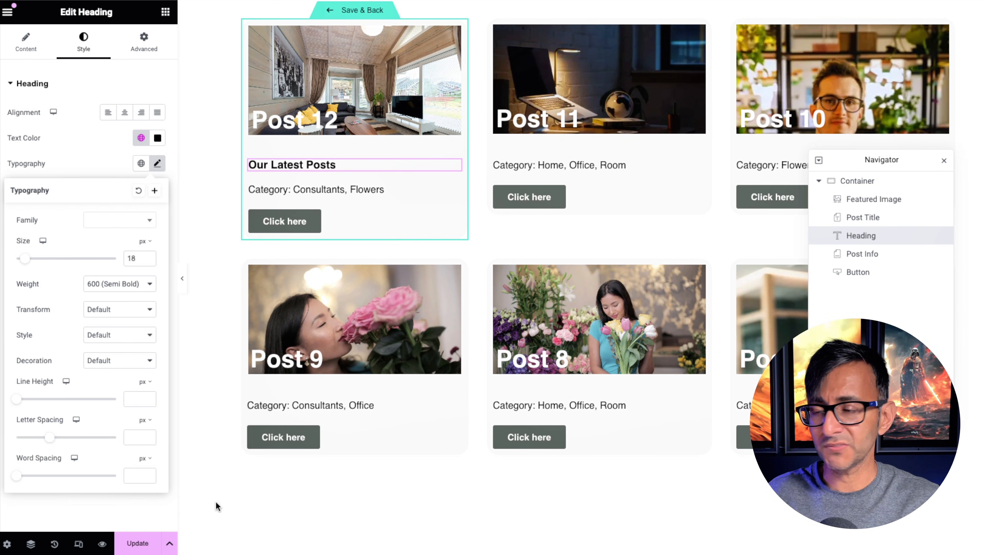
{"action": "left_click", "coordinate": [138, 543]}
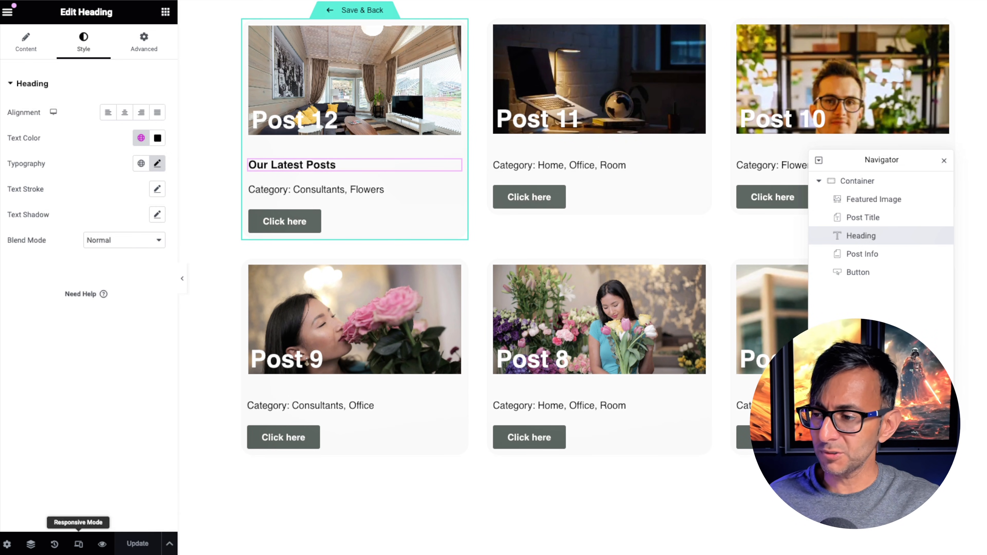
Step: Check the loop template in mobile view, restore desktop view, and save and return to the page
{"action": "left_click", "coordinate": [79, 544]}
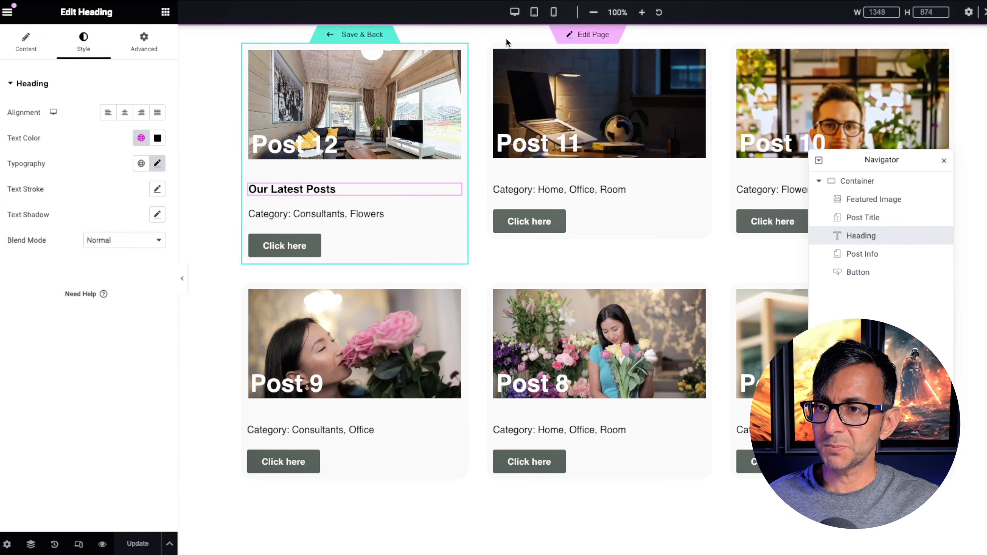
{"action": "left_click", "coordinate": [553, 12]}
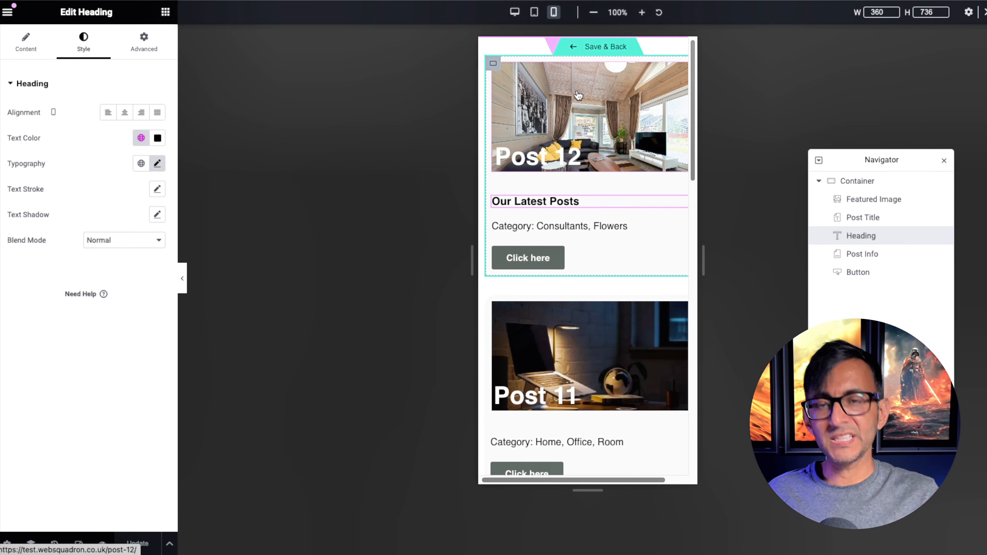
{"action": "left_click", "coordinate": [514, 12]}
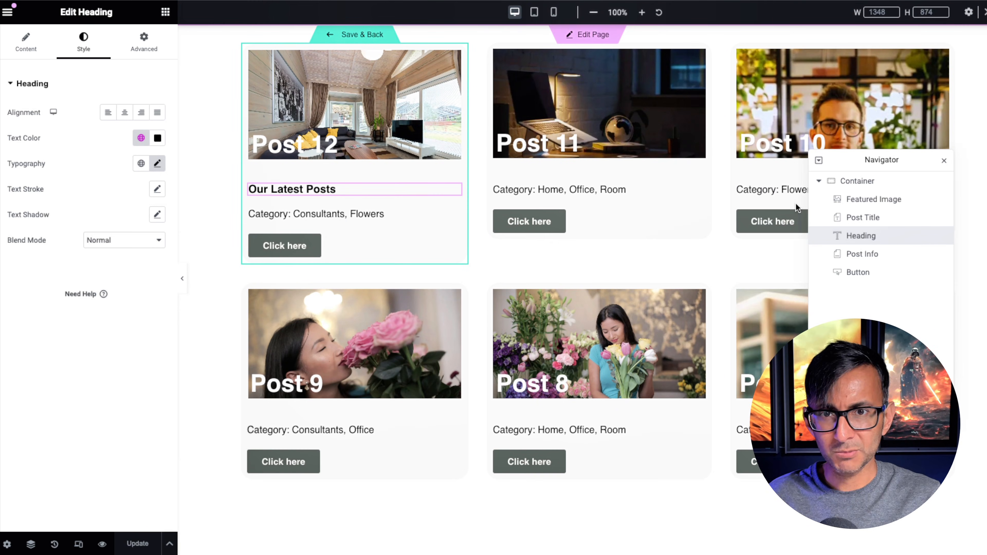
{"action": "key", "text": "ctrl+s"}
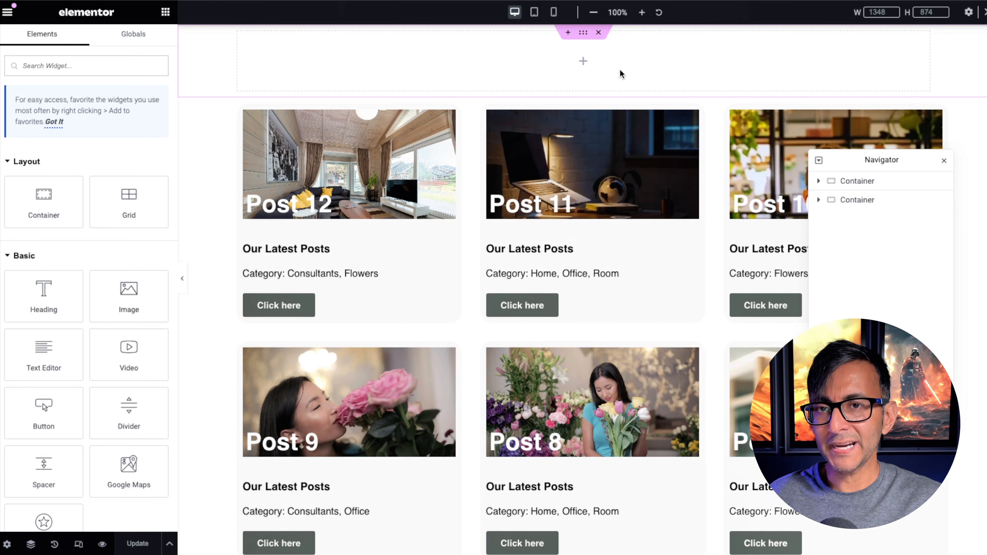
Step: Try the Loop Grid with four and two columns, and return it to three columns
{"action": "left_click_drag", "start_coordinate": [825, 159], "coordinate": [768, 320]}
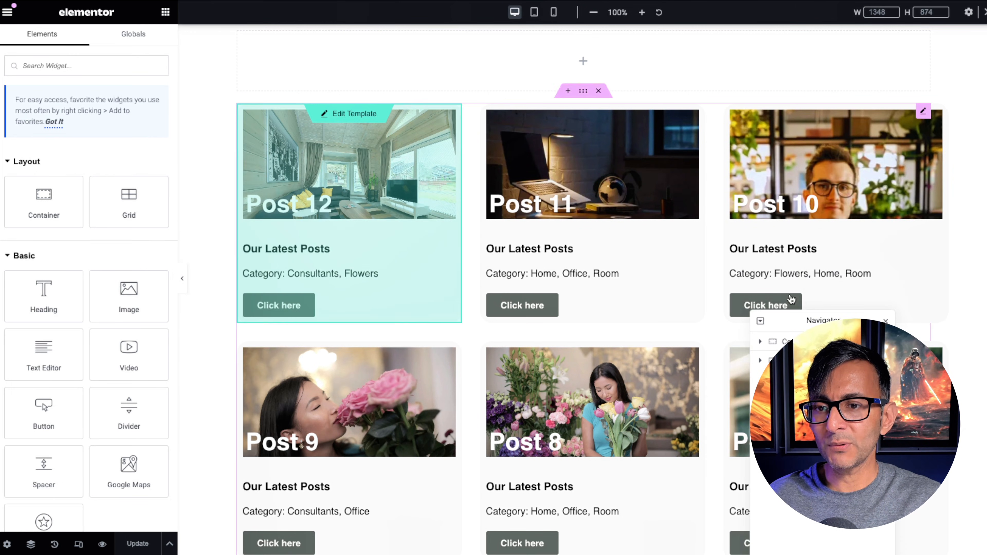
{"action": "scroll", "coordinate": [571, 214], "scroll_direction": "down", "scroll_amount": 1}
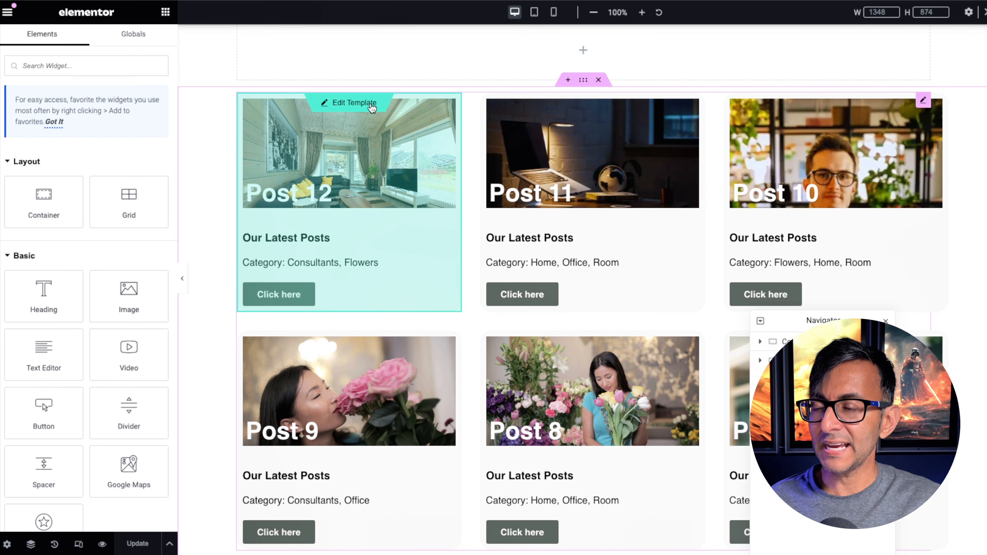
{"action": "left_click", "coordinate": [372, 108]}
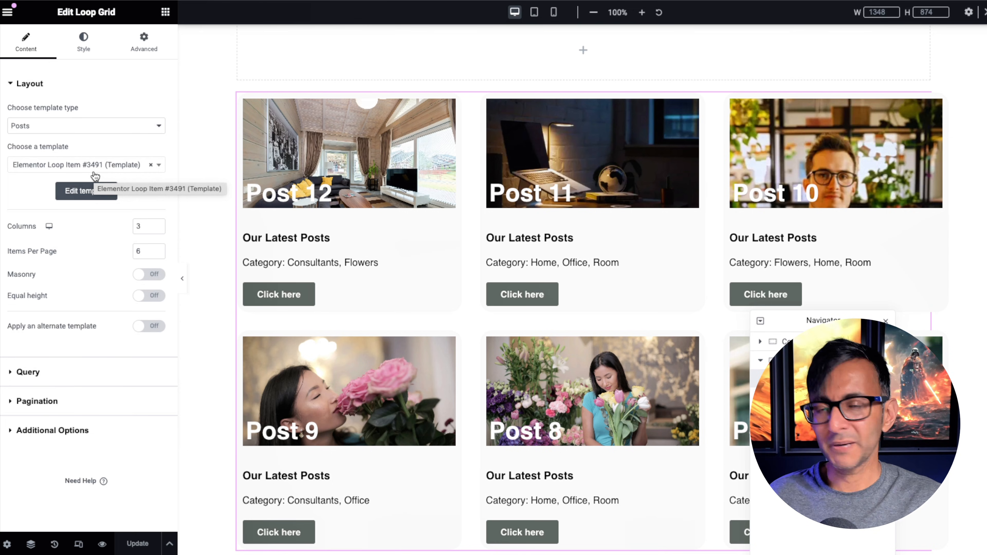
{"action": "left_click", "coordinate": [157, 225]}
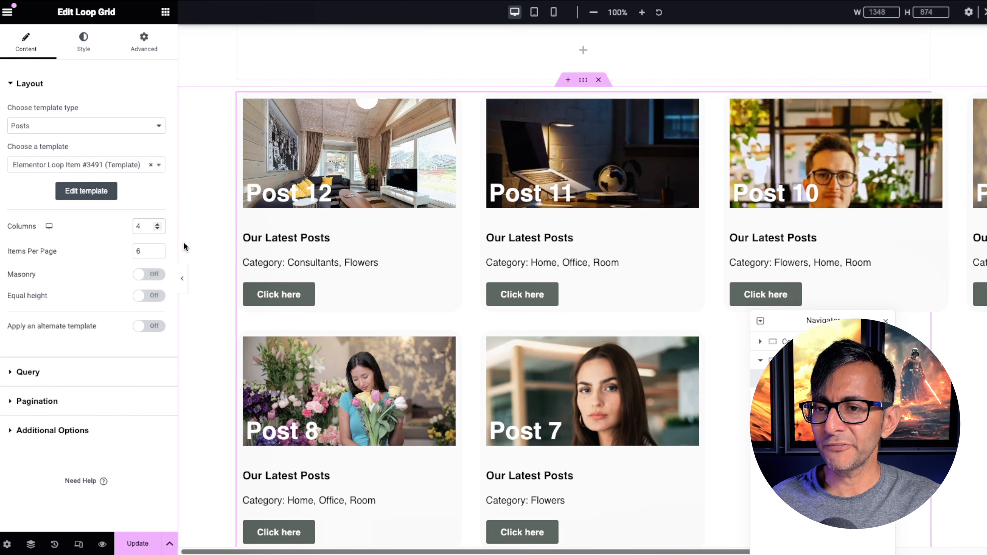
{"action": "left_click", "coordinate": [157, 228]}
{"action": "left_click", "coordinate": [157, 228]}
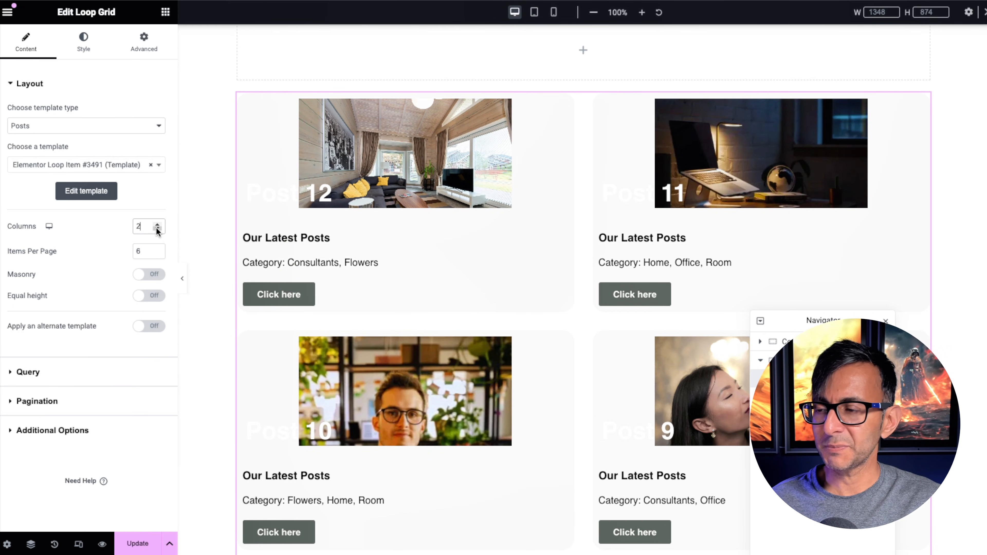
{"action": "left_click", "coordinate": [157, 225]}
{"action": "left_click", "coordinate": [157, 225]}
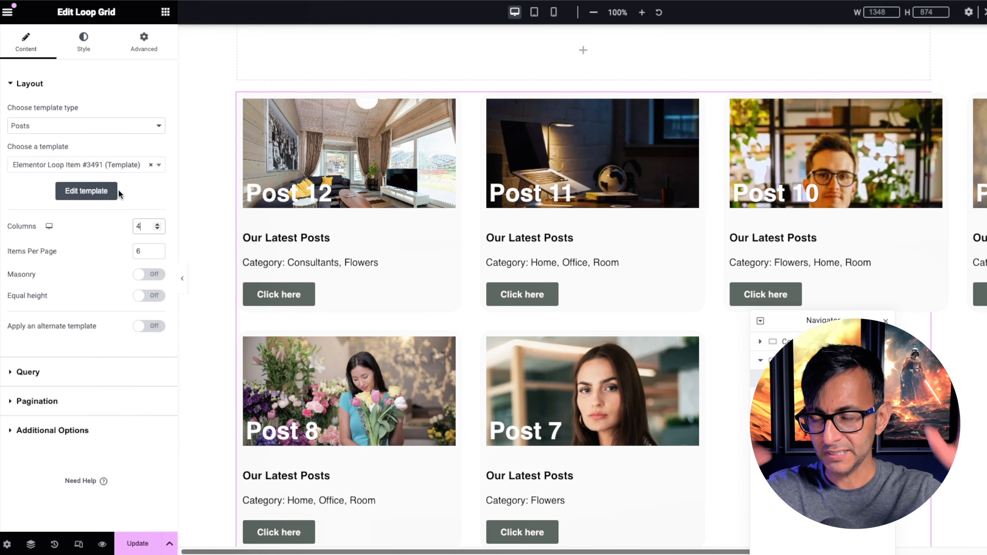
{"action": "left_click", "coordinate": [157, 228]}
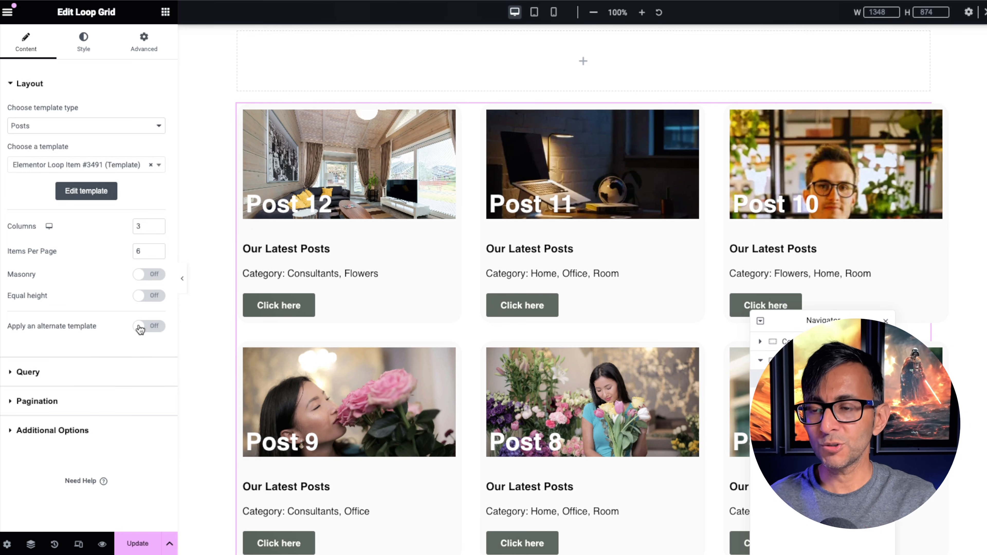
Step: Open the loop template from the first post, copy its outer container, and save and return to the page
{"action": "mouse_move", "coordinate": [370, 112]}
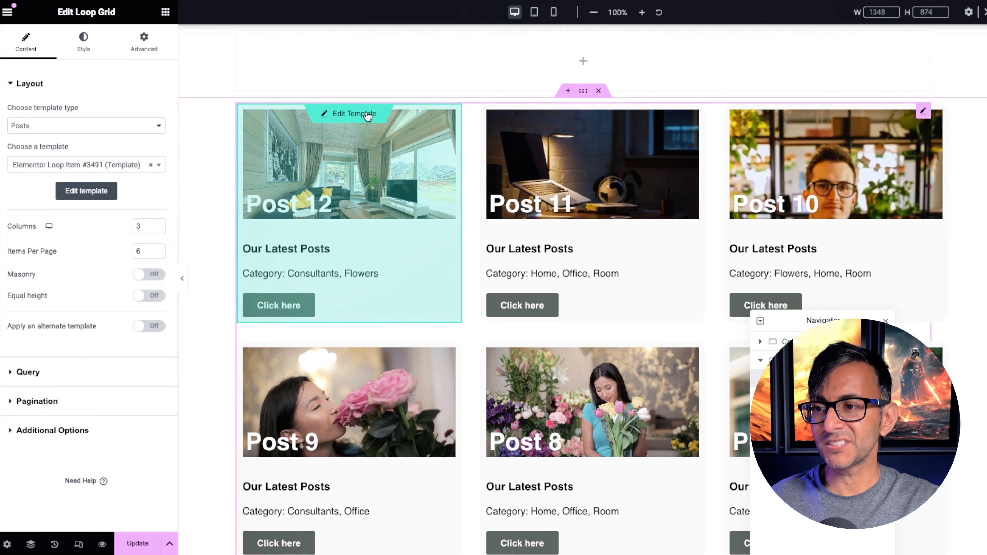
{"action": "left_click", "coordinate": [369, 114]}
{"action": "left_click", "coordinate": [588, 307]}
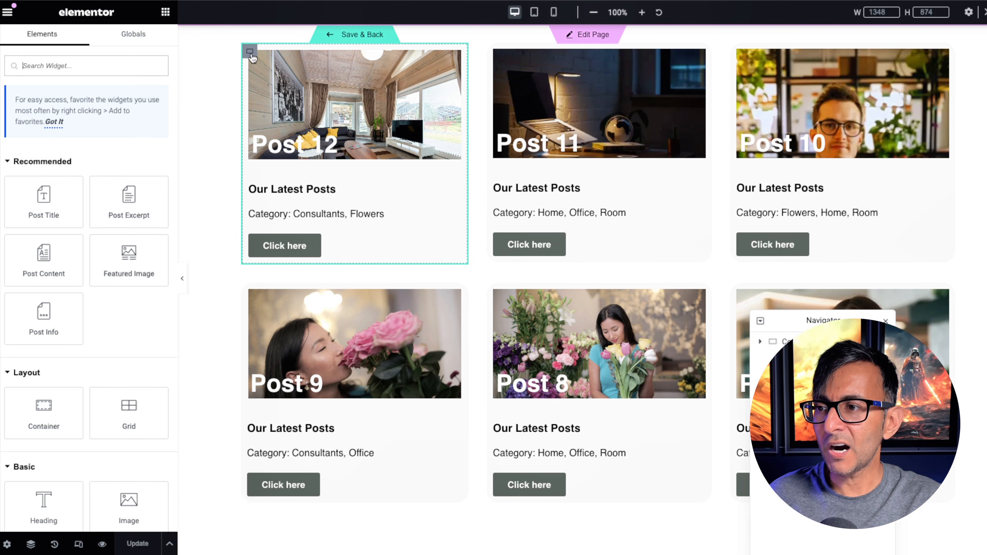
{"action": "right_click", "coordinate": [251, 55]}
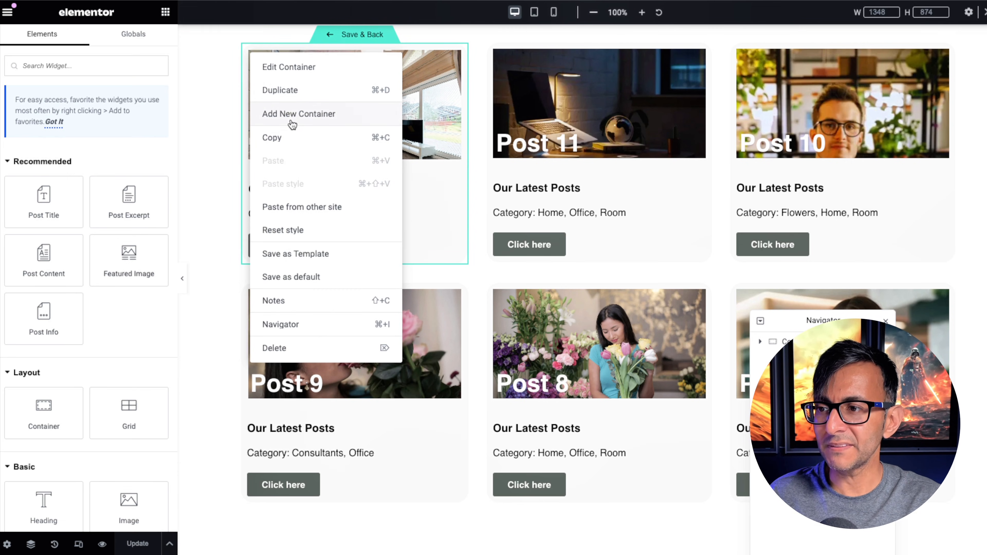
{"action": "left_click", "coordinate": [293, 140]}
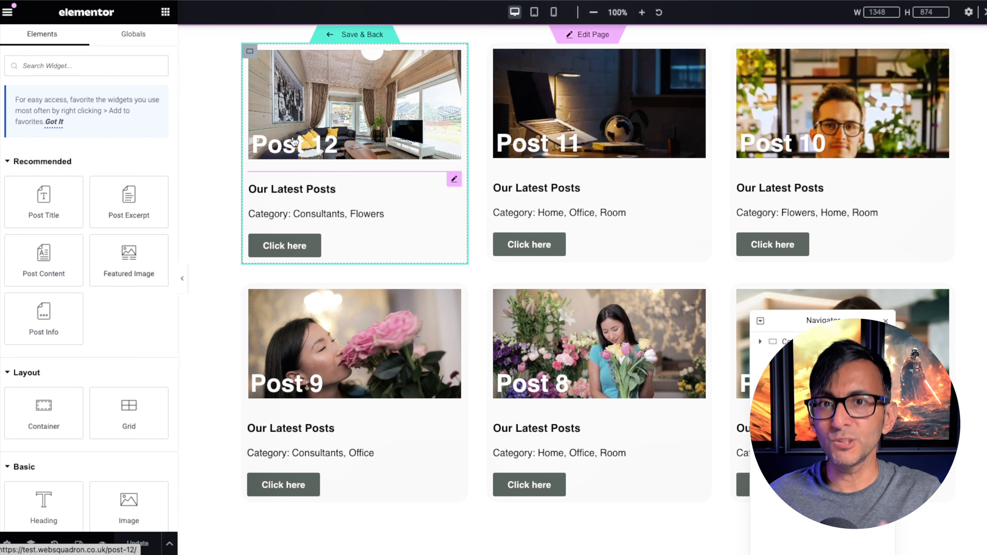
{"action": "left_click", "coordinate": [370, 39]}
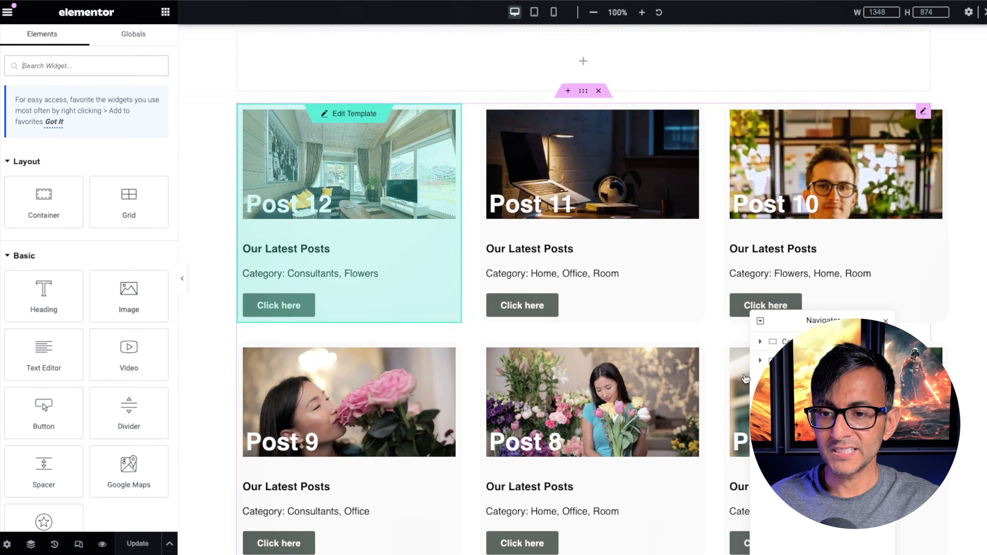
Step: Select the Loop Grid inside the second container and briefly try the alternate template option, leaving it off
{"action": "left_click", "coordinate": [759, 361]}
{"action": "left_click_drag", "start_coordinate": [826, 326], "coordinate": [668, 152]}
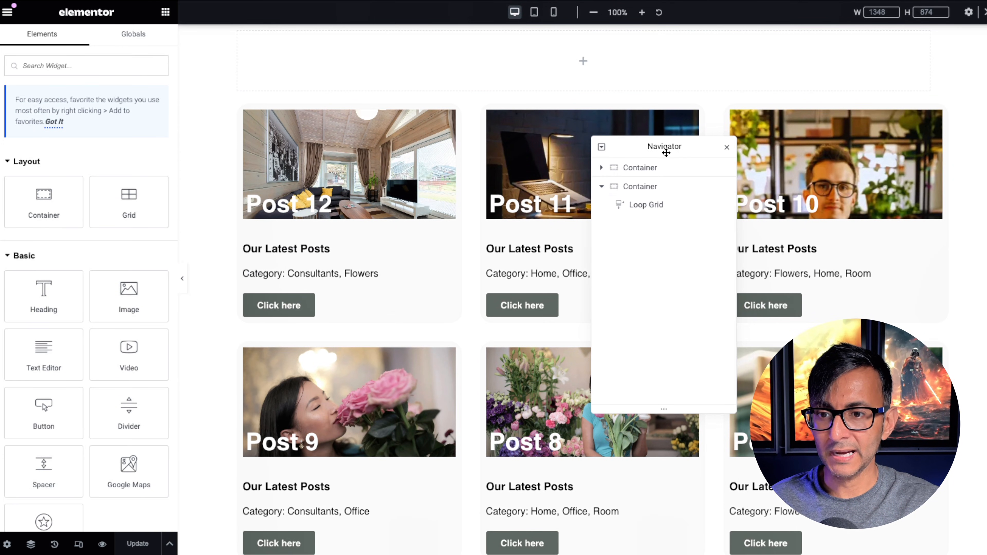
{"action": "left_click", "coordinate": [666, 208]}
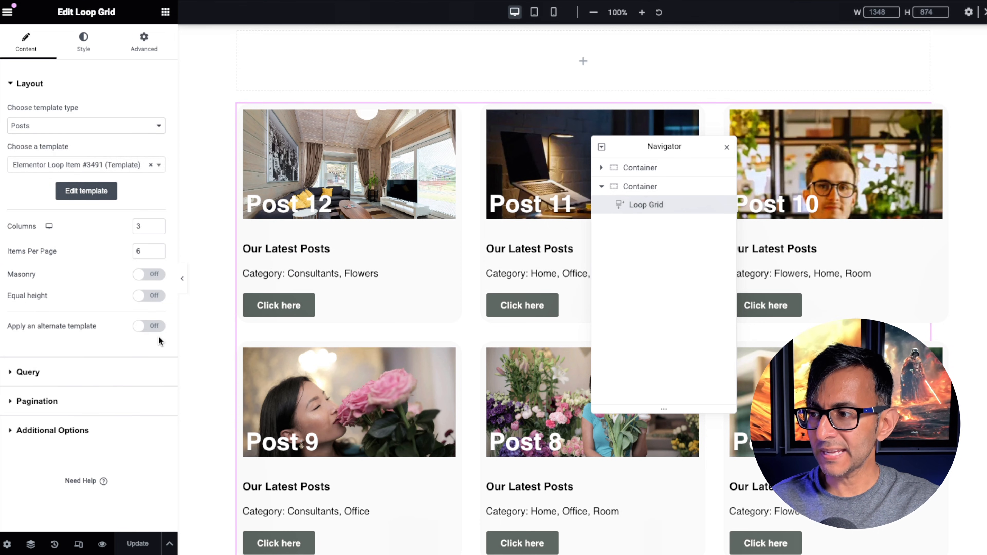
{"action": "left_click", "coordinate": [156, 329]}
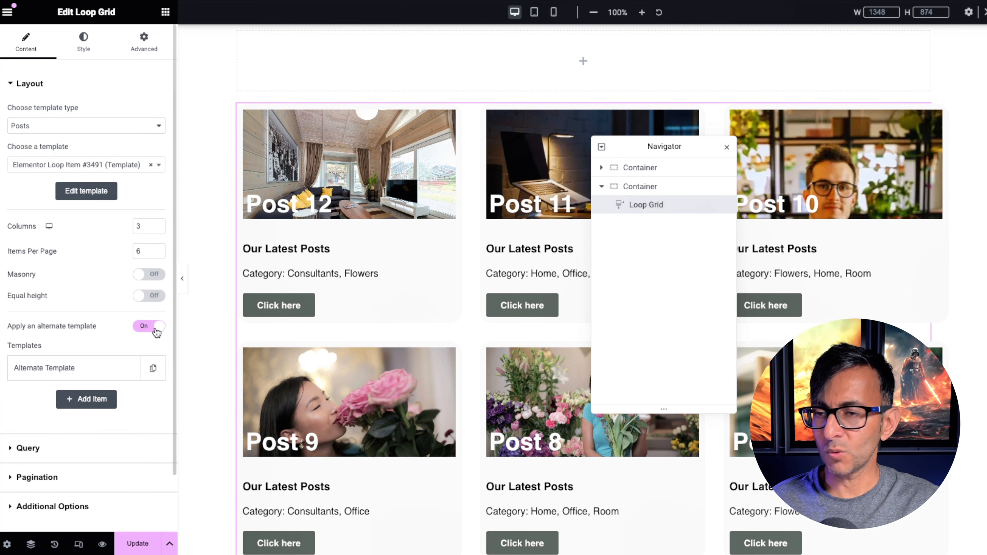
{"action": "left_click", "coordinate": [156, 328]}
Step: Try the Masonry layout on the Loop Grid, turn it off again, and enable Equal height
{"action": "left_click_drag", "start_coordinate": [653, 148], "coordinate": [502, 253]}
{"action": "left_click", "coordinate": [157, 275]}
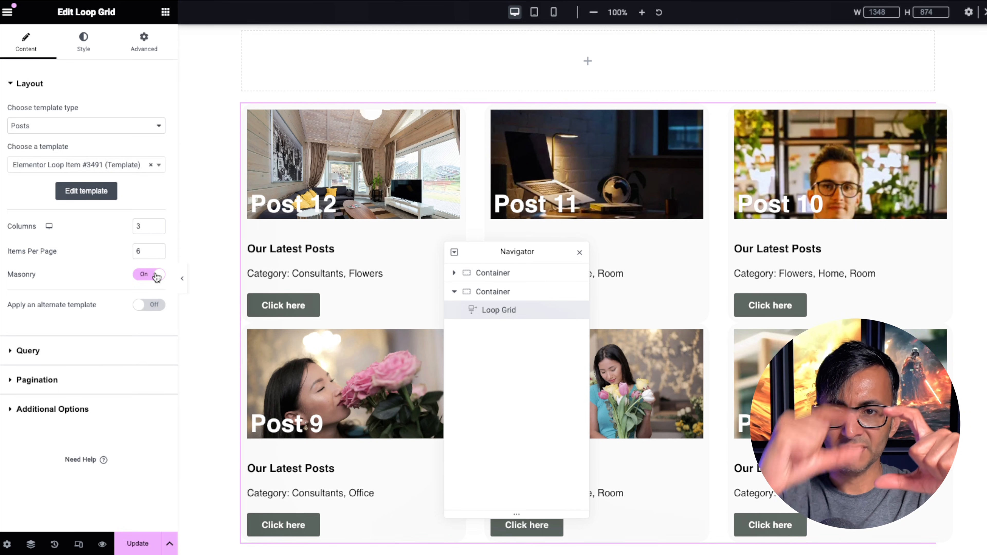
{"action": "left_click", "coordinate": [157, 274]}
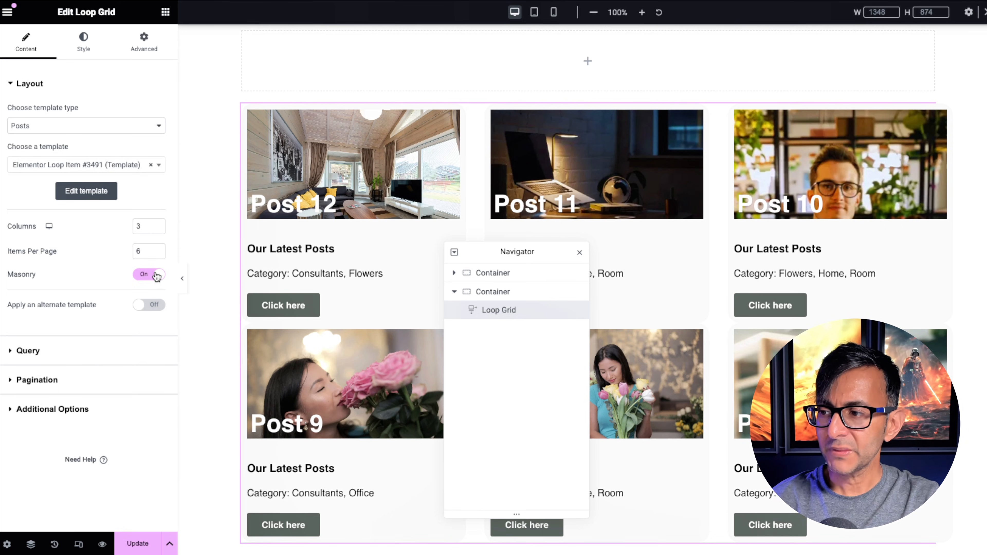
{"action": "left_click", "coordinate": [151, 296]}
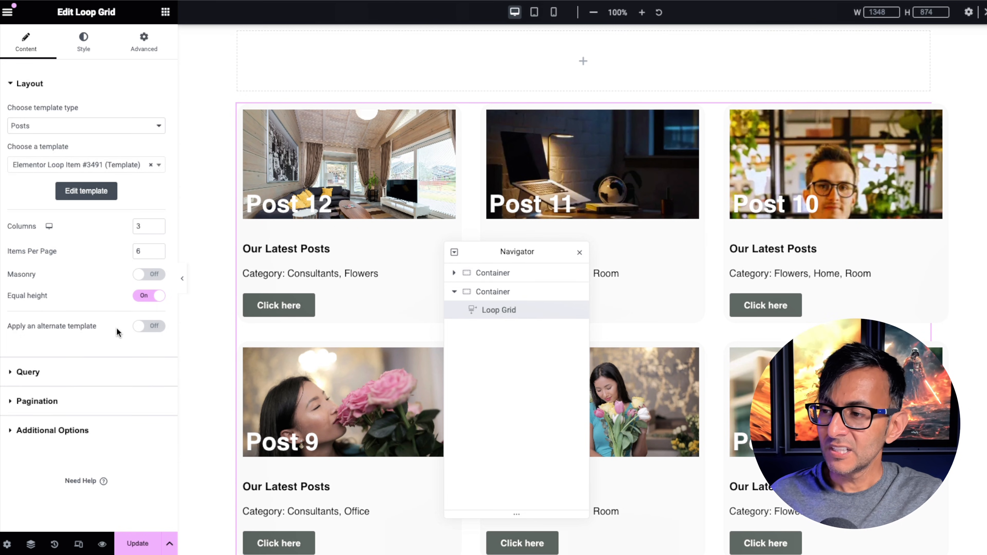
Step: Enable an alternate template for the Loop Grid and assign Elementor Loop Item #3321 to it
{"action": "left_click", "coordinate": [154, 328]}
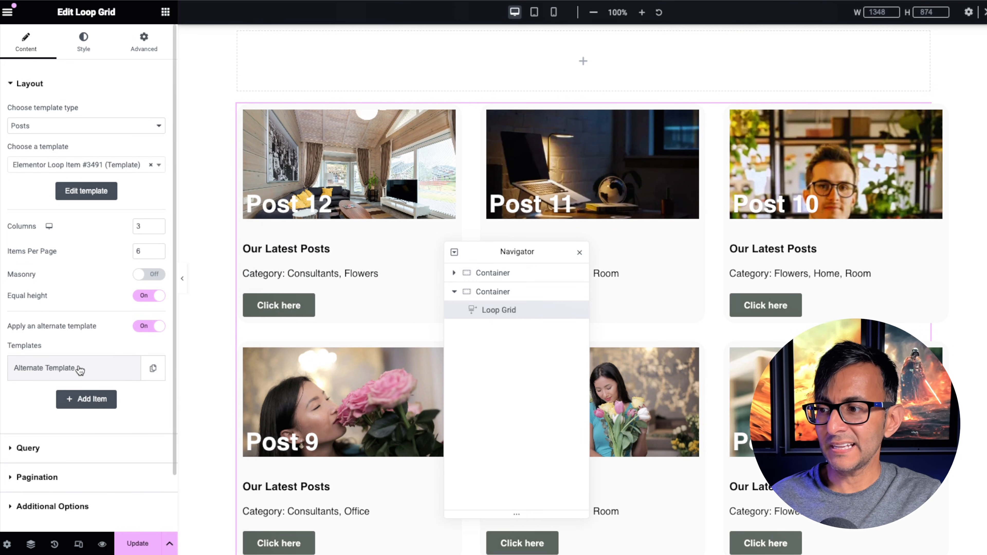
{"action": "left_click", "coordinate": [80, 368]}
{"action": "scroll", "coordinate": [123, 382], "scroll_direction": "down", "scroll_amount": 2}
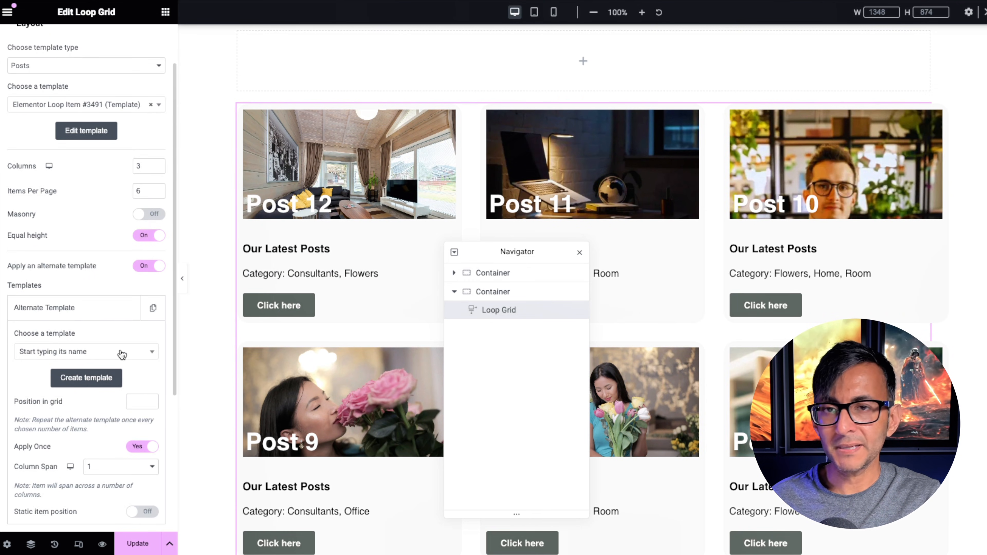
{"action": "left_click", "coordinate": [122, 355]}
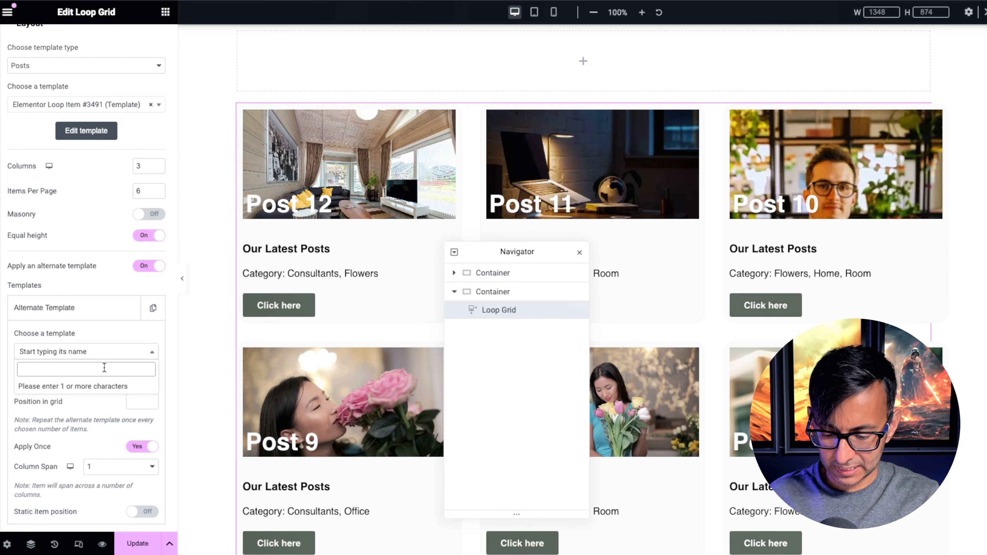
{"action": "type", "text": "loop"}
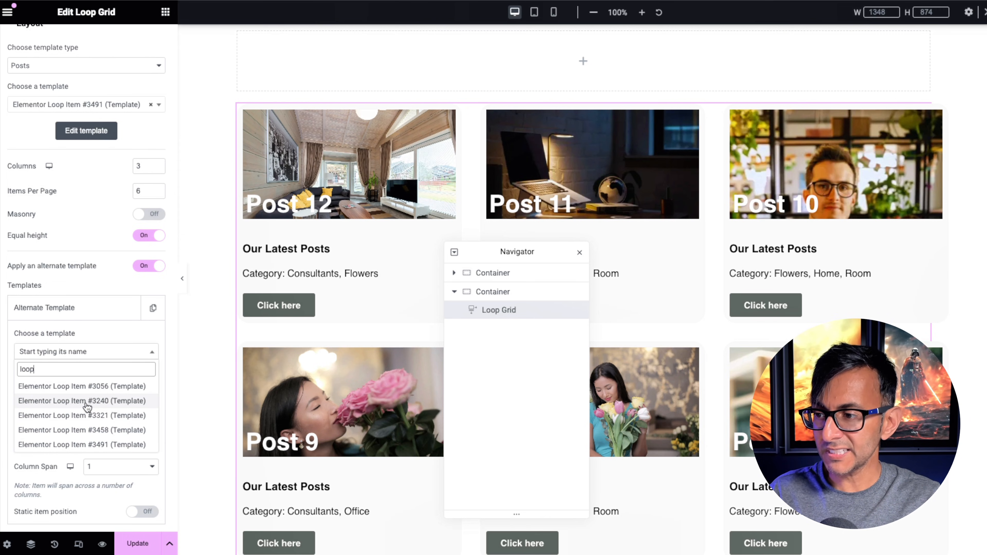
{"action": "left_click", "coordinate": [87, 416]}
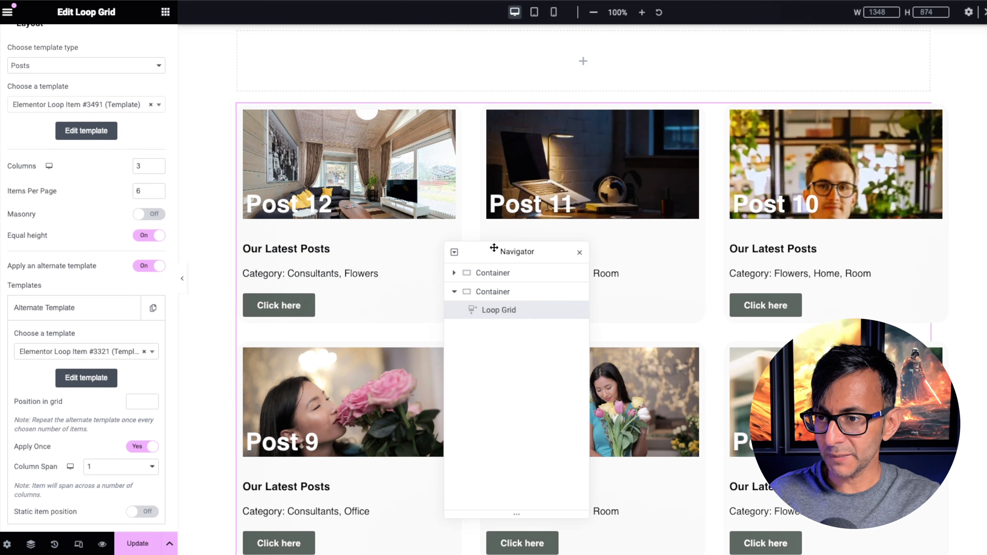
Step: Set the alternate template's position in the grid to 2
{"action": "left_click_drag", "start_coordinate": [493, 248], "coordinate": [179, 29]}
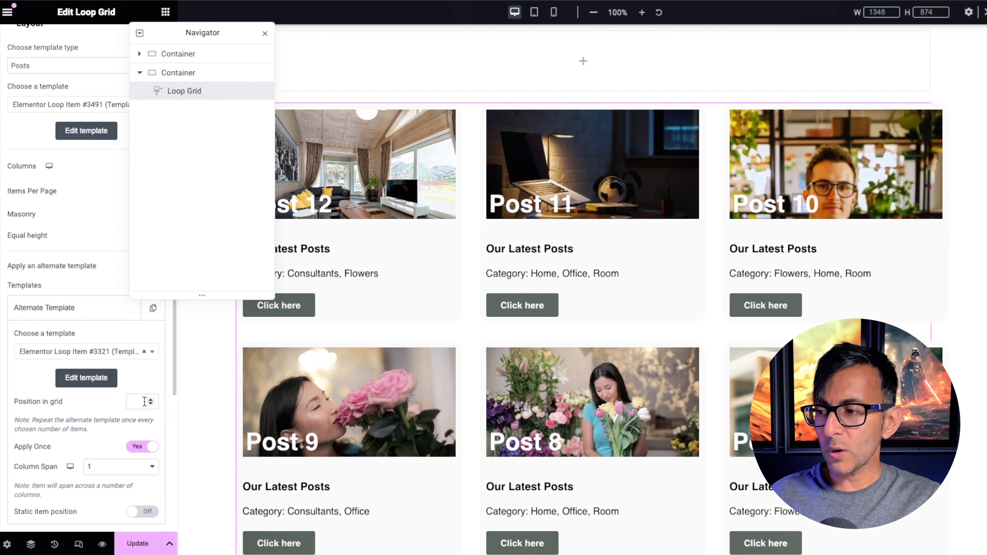
{"action": "scroll", "coordinate": [330, 384], "scroll_direction": "down", "scroll_amount": 1}
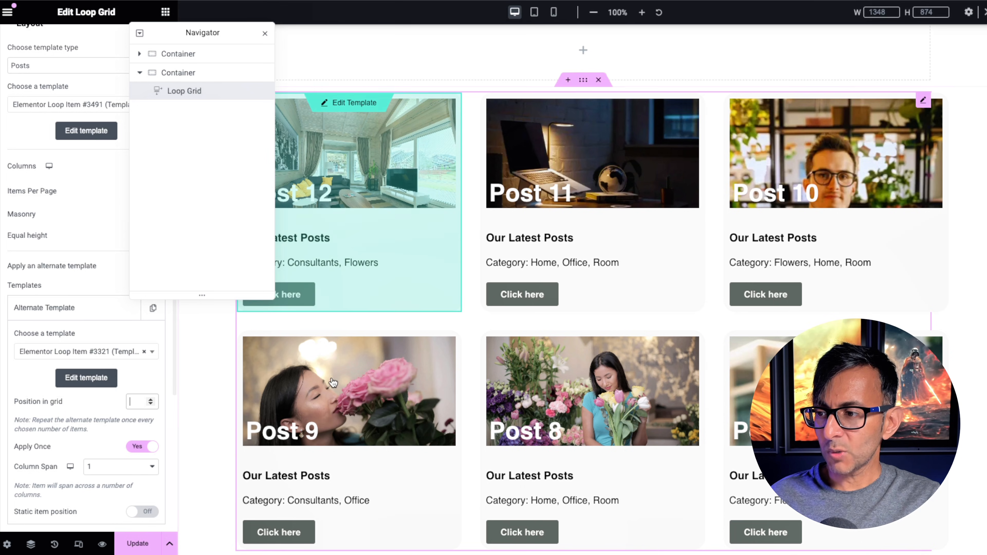
{"action": "type", "text": "2"}
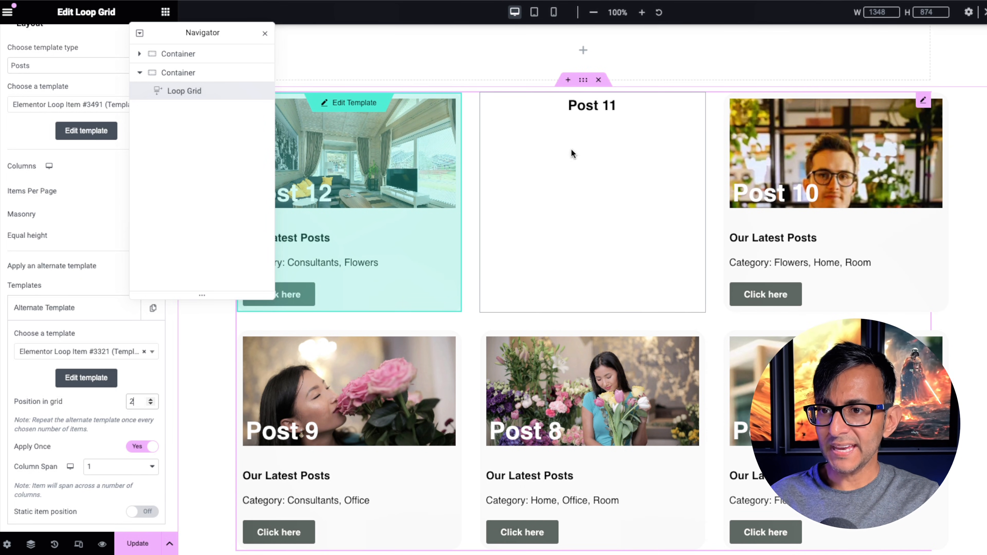
Step: Change the alternate template to Elementor Loop Item #3240
{"action": "left_click", "coordinate": [150, 354]}
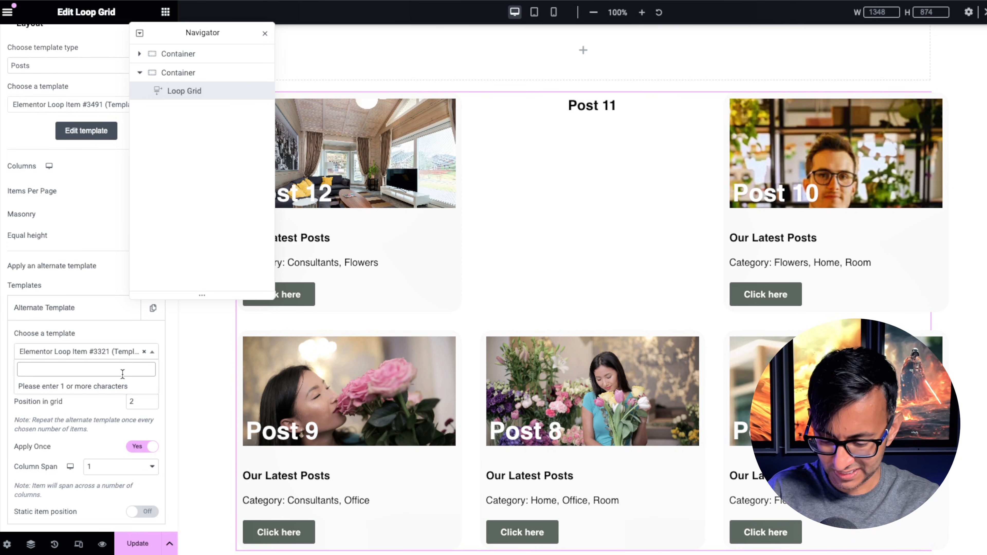
{"action": "type", "text": "a"}
{"action": "key", "text": "BackSpace"}
{"action": "type", "text": "loo"}
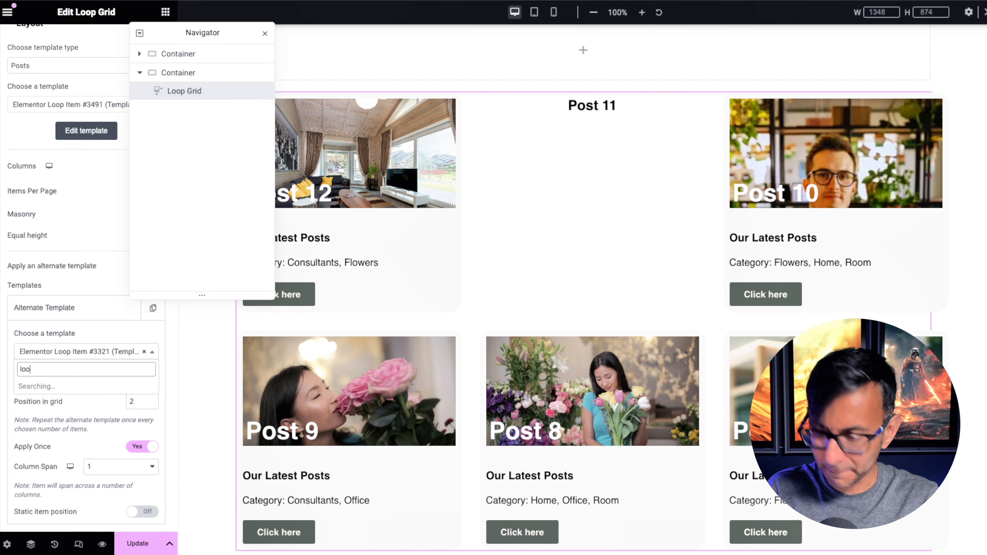
{"action": "type", "text": "p"}
{"action": "left_click", "coordinate": [74, 402]}
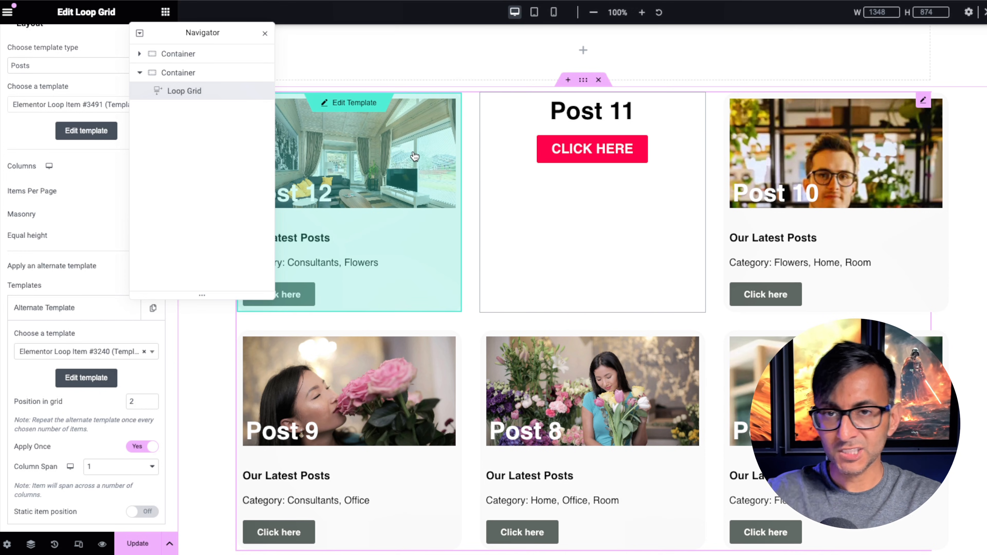
Step: Try repeating the alternate template with Apply Once off, preview the grid full width, and turn Apply Once back on
{"action": "scroll", "coordinate": [153, 399], "scroll_direction": "down", "scroll_amount": 4}
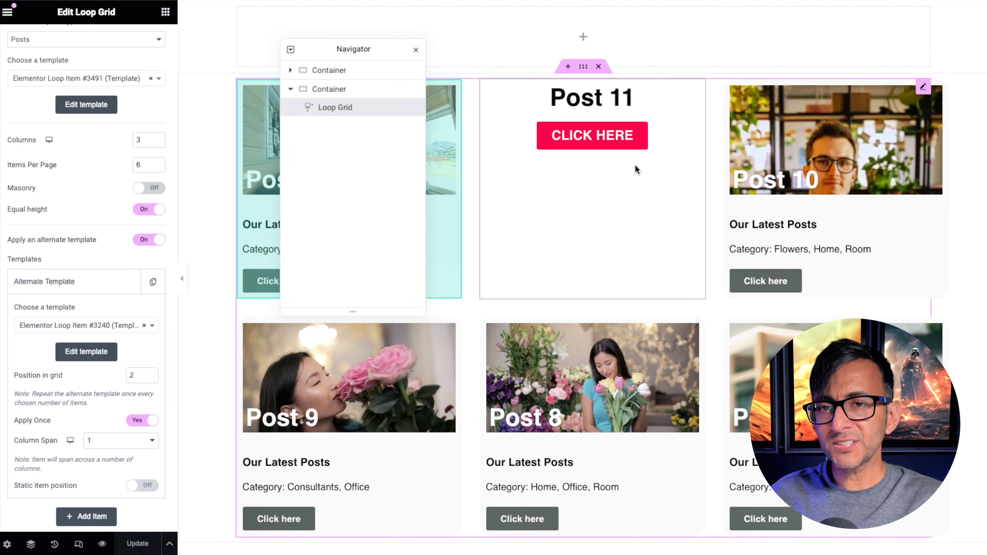
{"action": "left_click", "coordinate": [140, 420]}
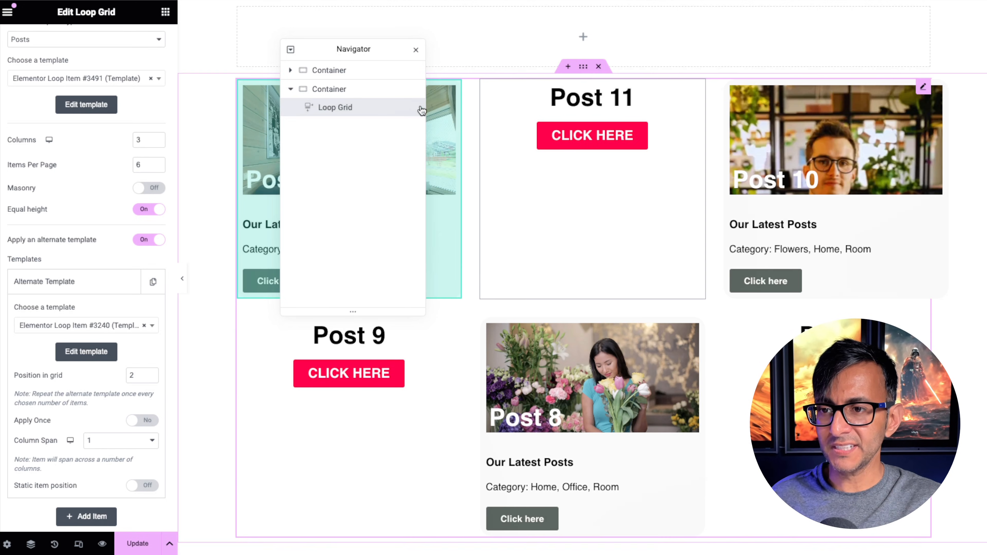
{"action": "left_click_drag", "start_coordinate": [371, 50], "coordinate": [382, 27]}
{"action": "left_click", "coordinate": [182, 278]}
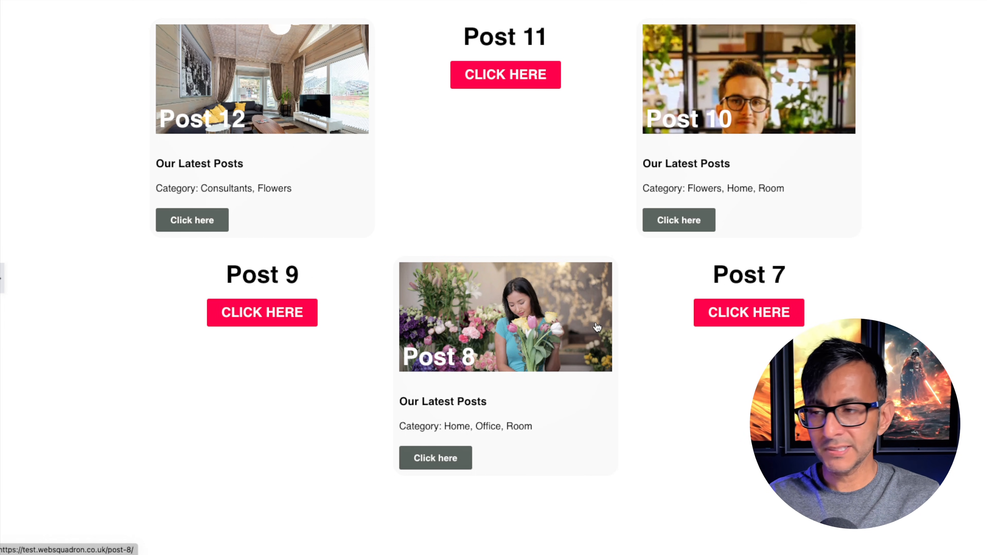
{"action": "left_click", "coordinate": [2, 284]}
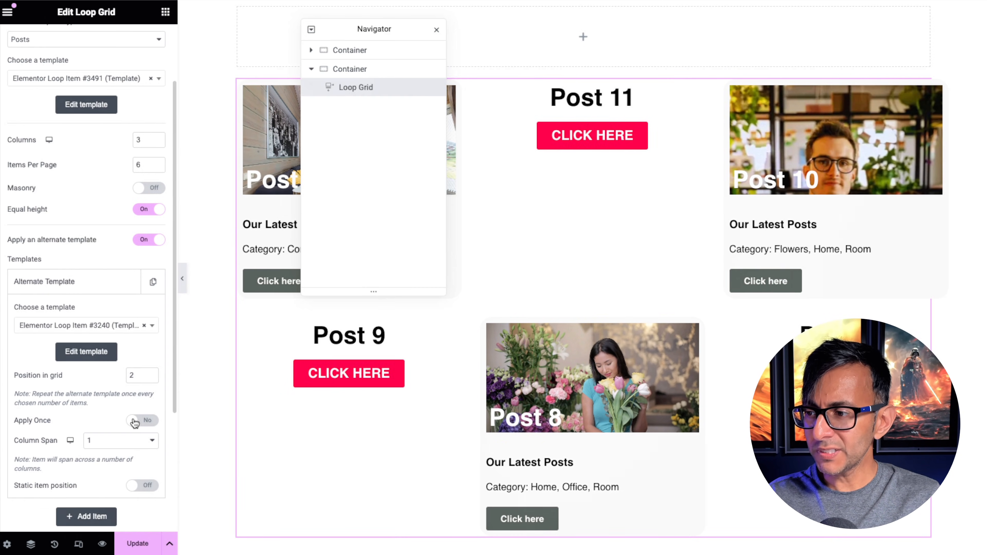
{"action": "left_click", "coordinate": [134, 420]}
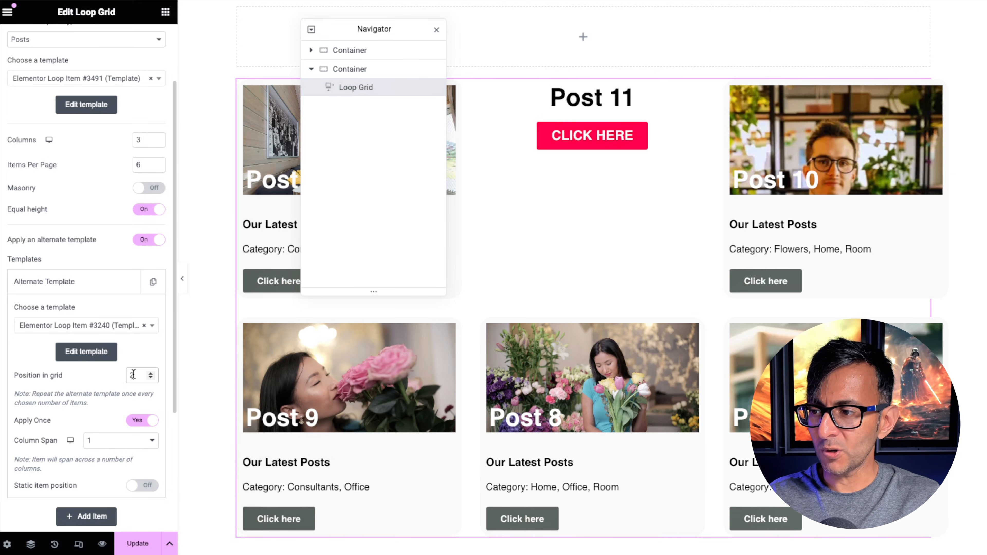
Step: Set the alternate template's position in the grid to 3
{"action": "left_click_drag", "start_coordinate": [133, 374], "coordinate": [123, 374]}
{"action": "type", "text": "3"}
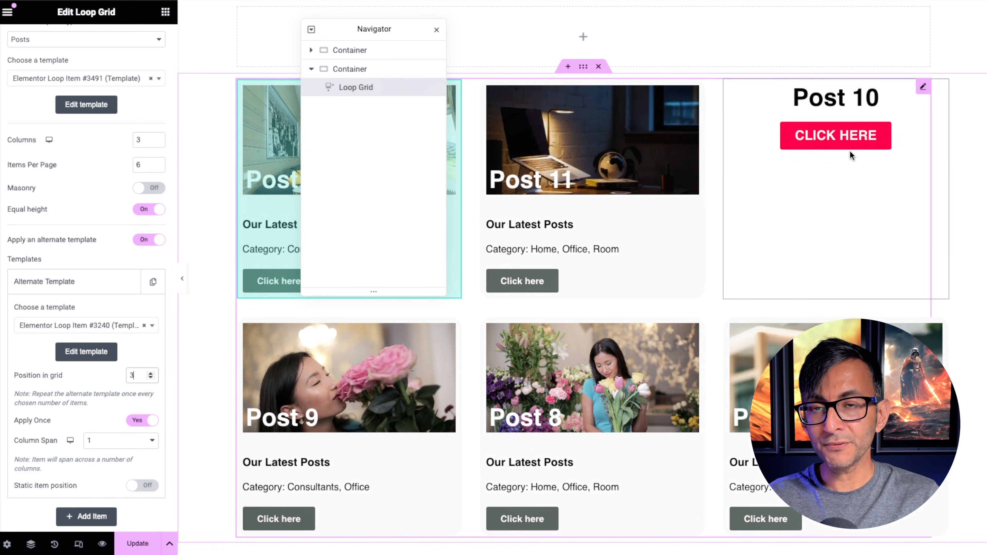
Step: Preview the grid full width, clear the current alternate template, and create a new one in its place, saving the page changes
{"action": "left_click", "coordinate": [184, 282]}
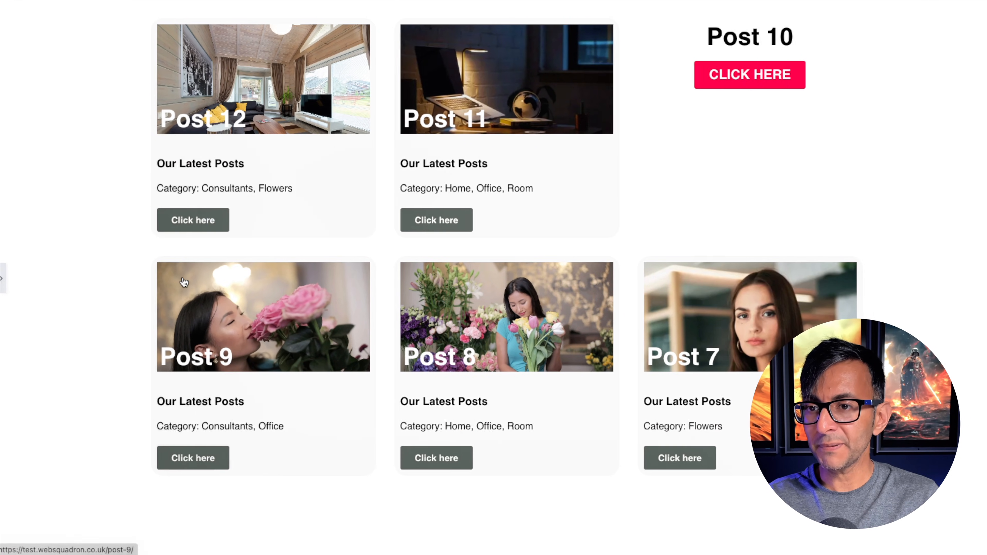
{"action": "left_click", "coordinate": [3, 279]}
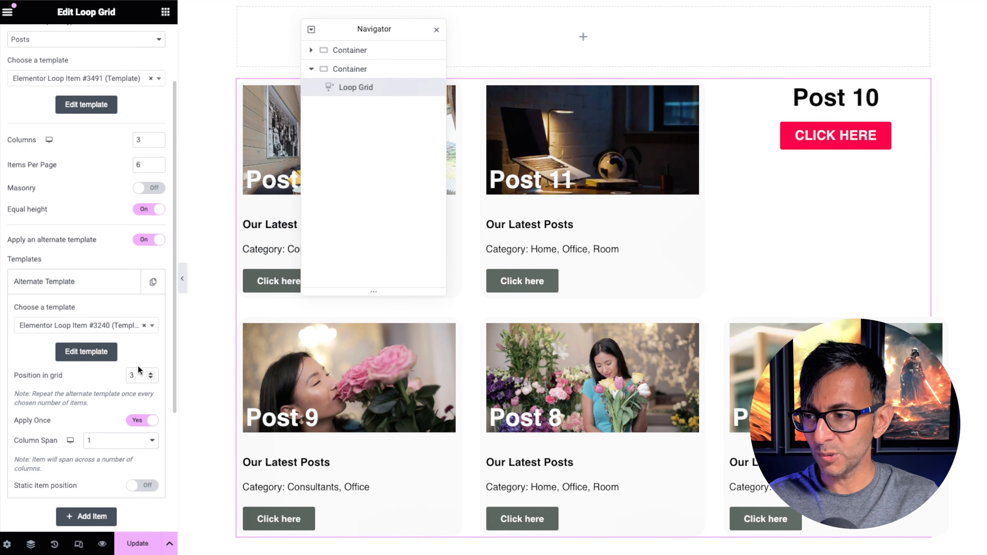
{"action": "left_click", "coordinate": [147, 329]}
{"action": "left_click", "coordinate": [145, 330]}
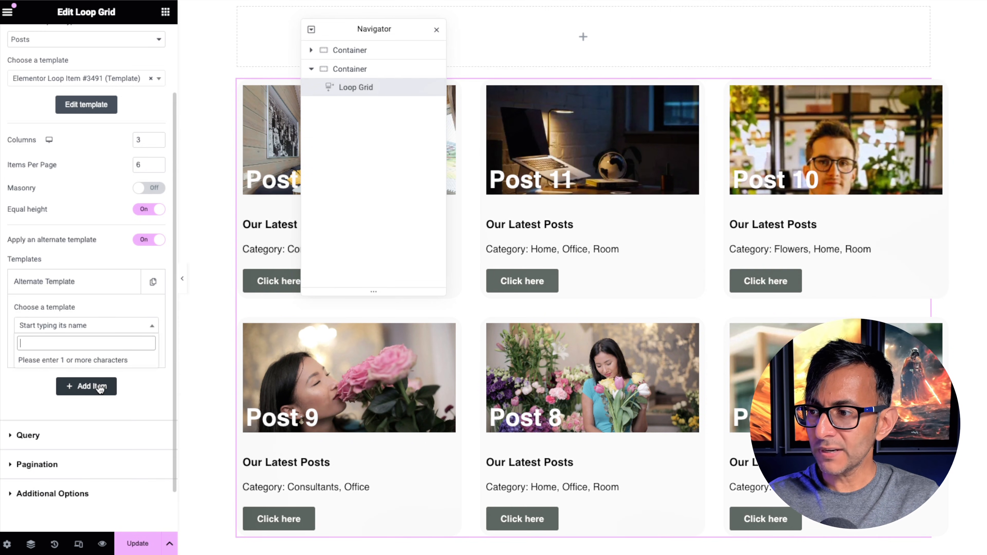
{"action": "left_click", "coordinate": [2, 375]}
{"action": "left_click", "coordinate": [103, 350]}
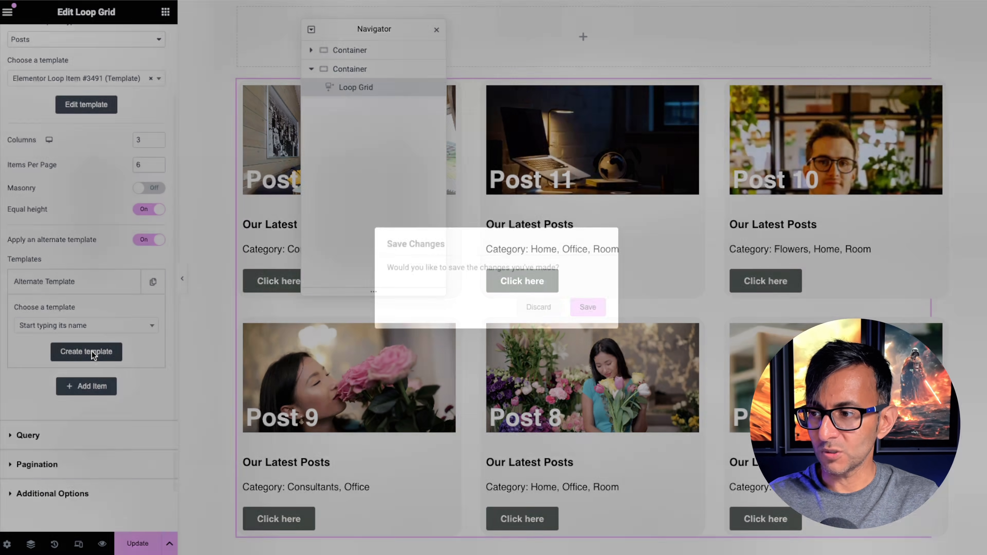
{"action": "left_click", "coordinate": [580, 307]}
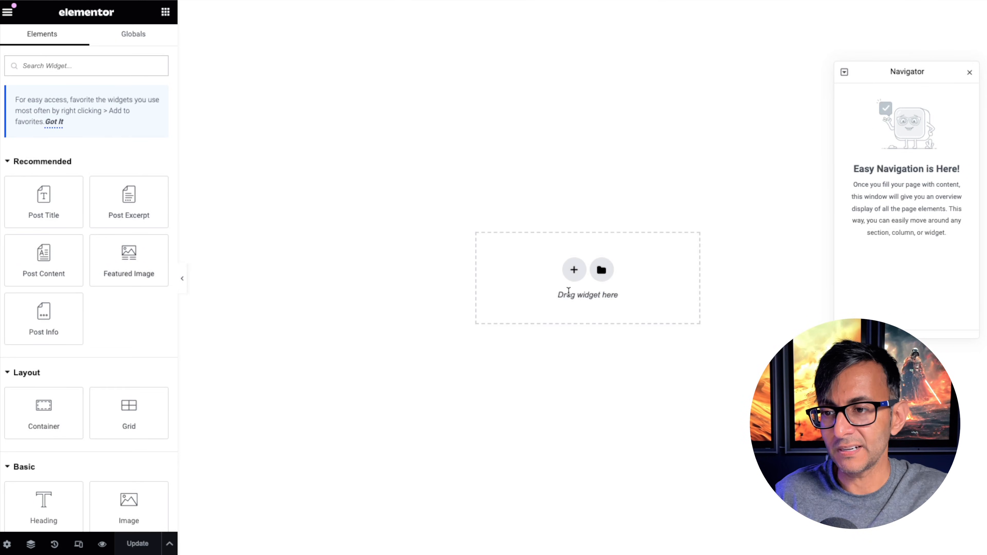
Step: Paste the copied post card container into the empty template and expand its structure in the Navigator
{"action": "right_click", "coordinate": [529, 285]}
{"action": "left_click", "coordinate": [556, 300]}
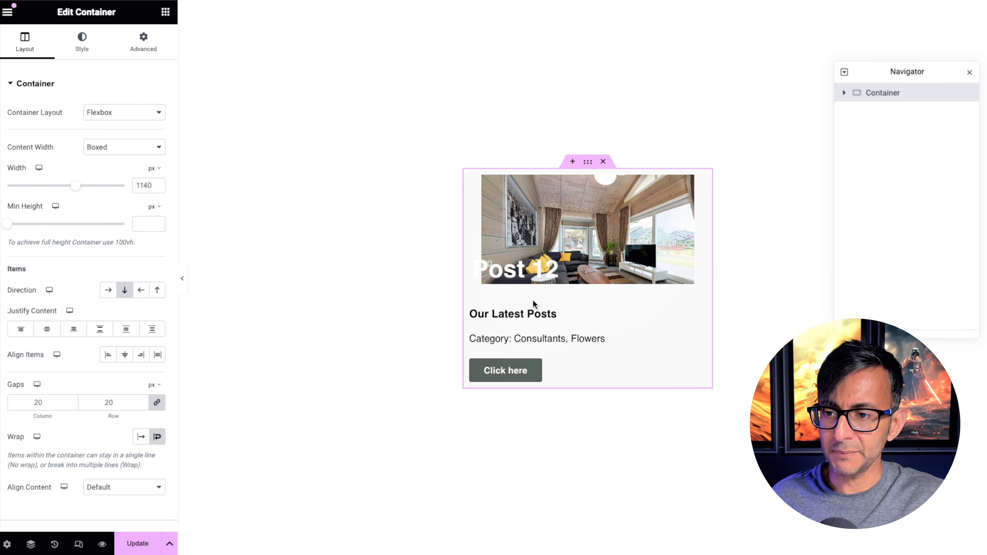
{"action": "left_click", "coordinate": [844, 92]}
Step: Set the Post Title's top and left margins to 0
{"action": "left_click", "coordinate": [871, 136]}
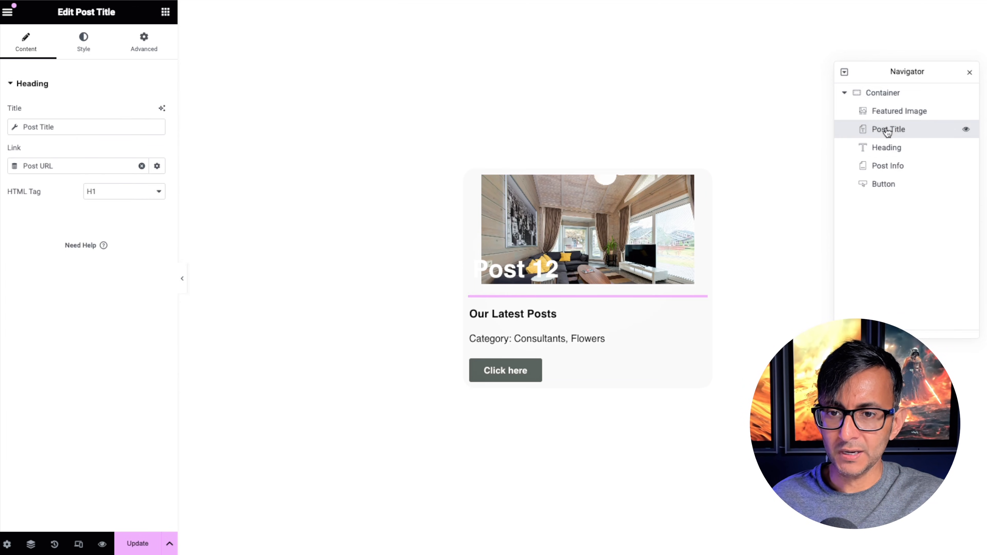
{"action": "left_click", "coordinate": [151, 44]}
{"action": "left_click_drag", "start_coordinate": [28, 125], "coordinate": [8, 125]}
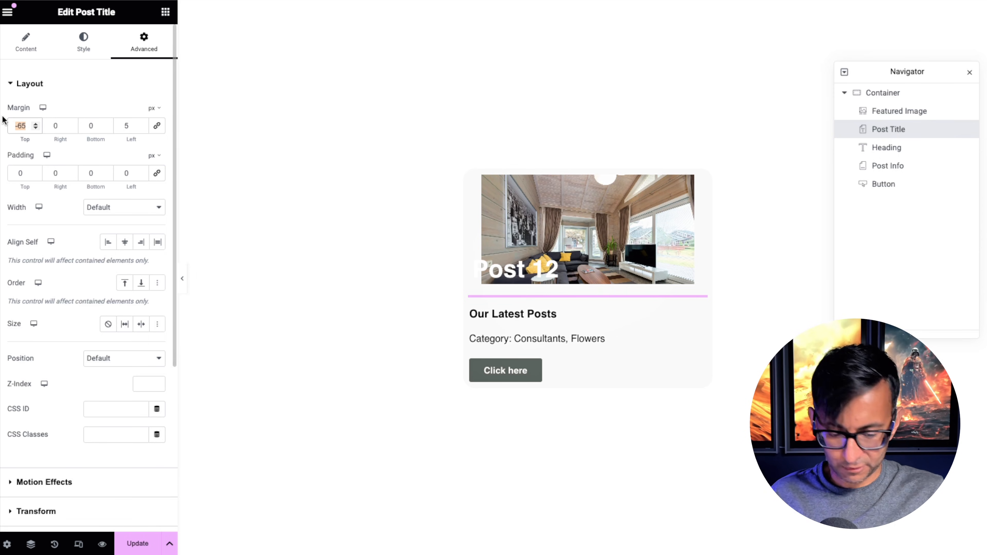
{"action": "type", "text": "0"}
{"action": "key", "text": "Tab"}
{"action": "key", "text": "Tab"}
{"action": "key", "text": "Tab"}
{"action": "type", "text": "0"}
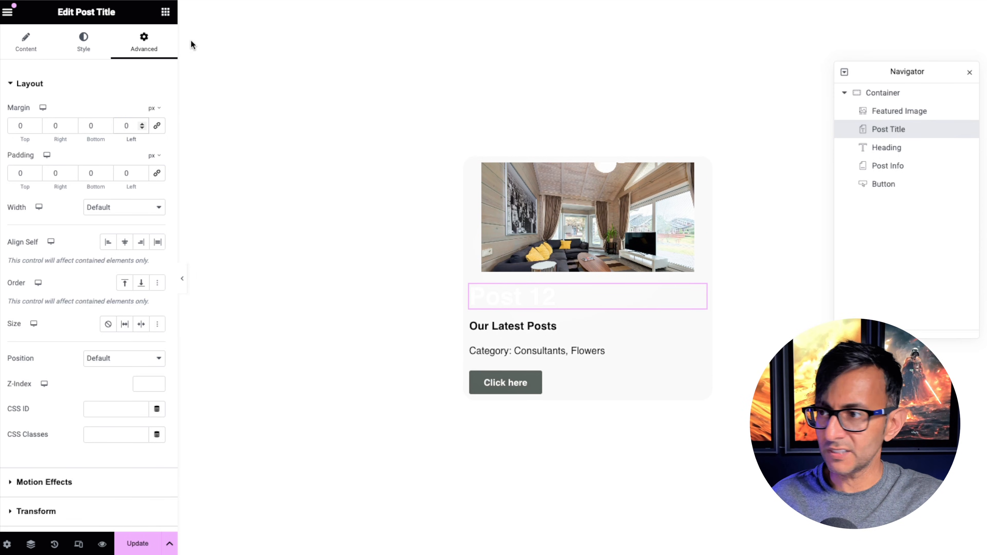
Step: Set the Post Title's text color to the global Primary color and move the title above the Featured Image
{"action": "left_click", "coordinate": [83, 43]}
{"action": "left_click", "coordinate": [141, 137]}
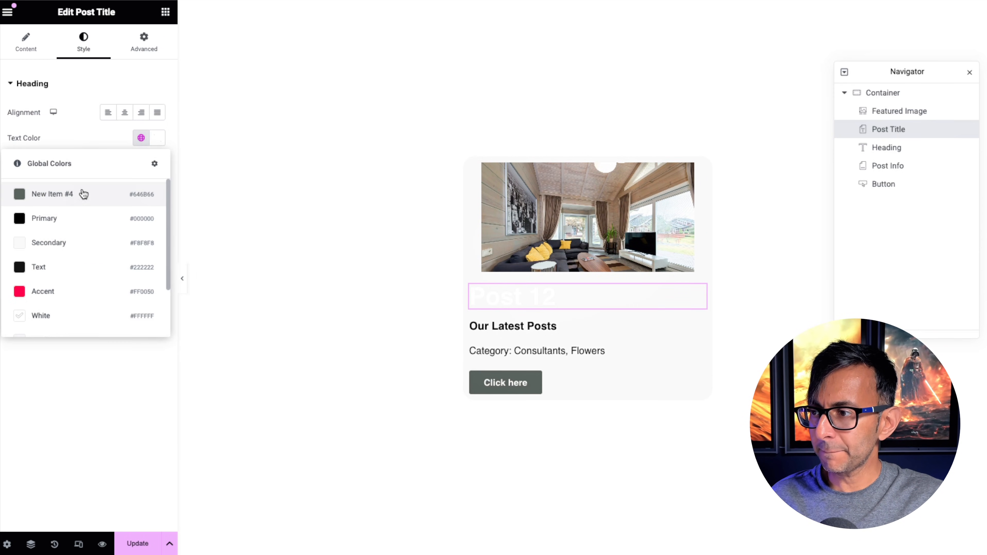
{"action": "left_click", "coordinate": [79, 210]}
{"action": "left_click_drag", "start_coordinate": [876, 129], "coordinate": [922, 114]}
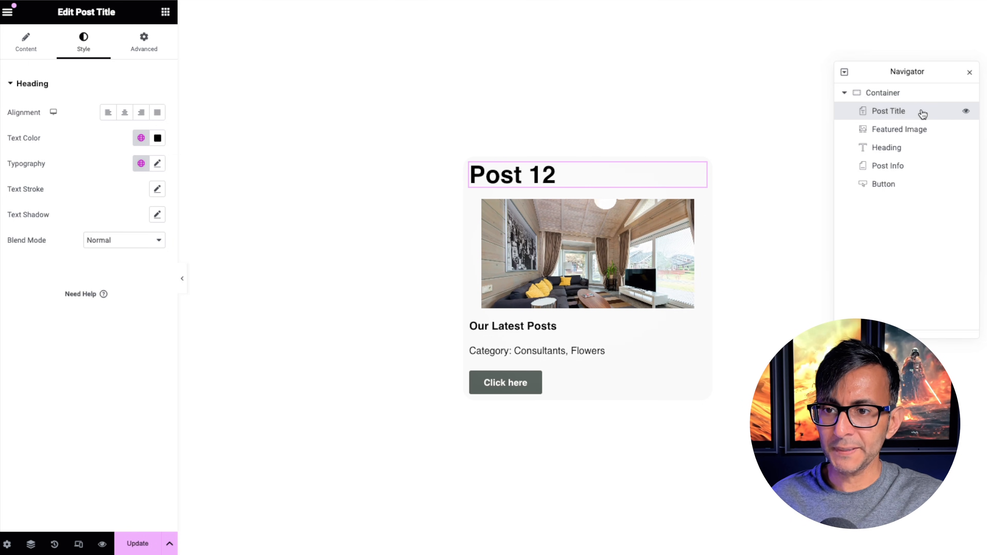
Step: Delete the Post Info and Button elements from the container
{"action": "right_click", "coordinate": [895, 168]}
{"action": "key", "text": "Delete"}
{"action": "right_click", "coordinate": [895, 170]}
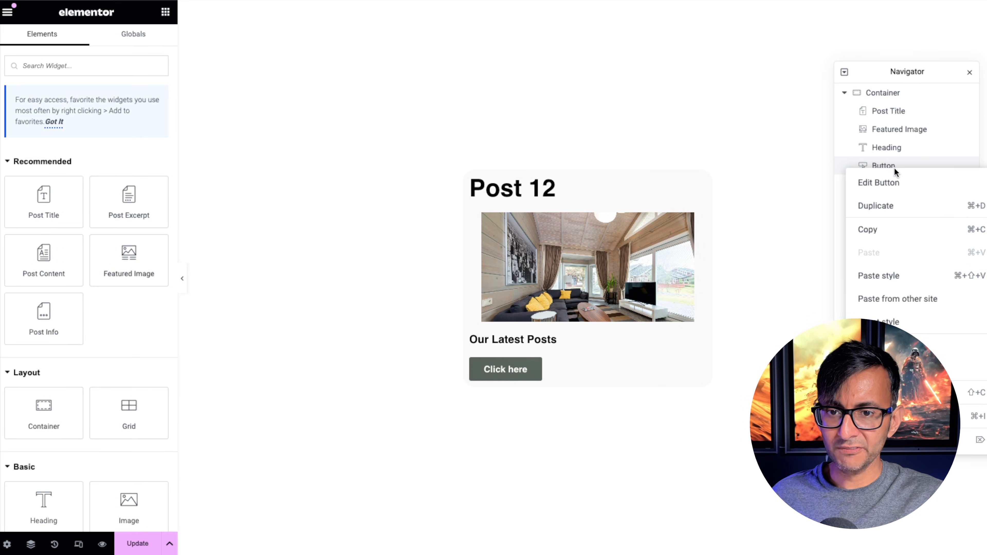
{"action": "key", "text": "Delete"}
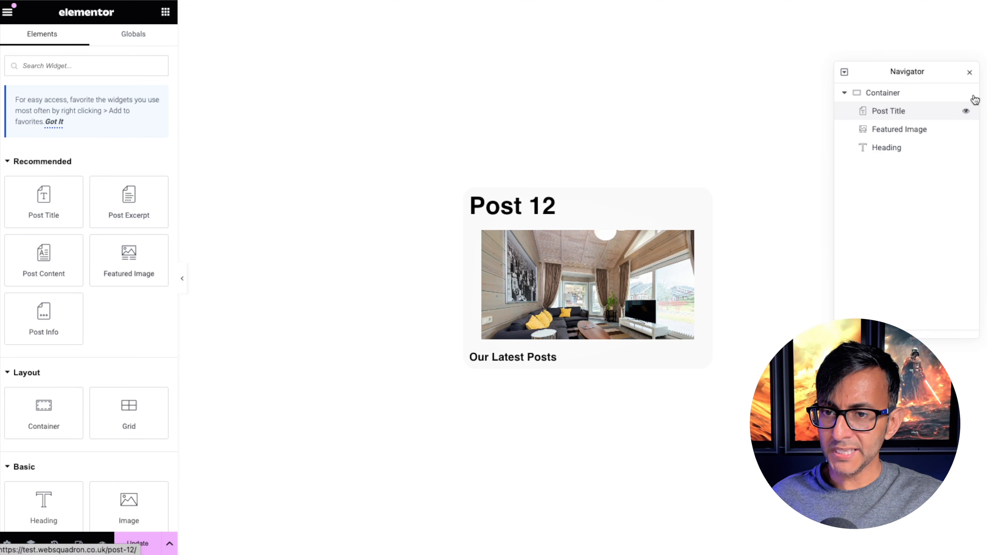
Step: Try the global Accent color as the container's background, and settle on the taupe global color
{"action": "left_click", "coordinate": [890, 96]}
{"action": "left_click", "coordinate": [81, 42]}
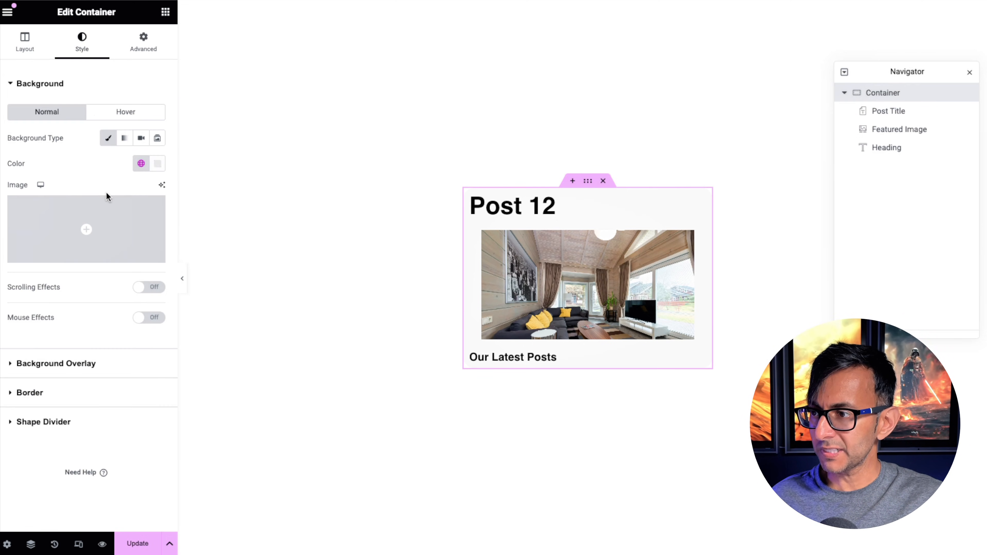
{"action": "left_click", "coordinate": [141, 163]}
{"action": "left_click", "coordinate": [48, 315]}
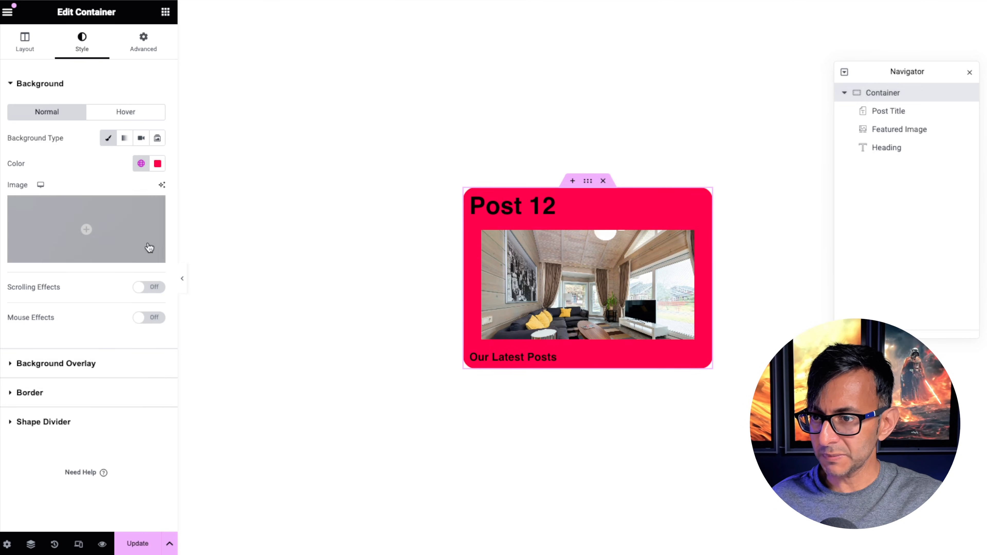
{"action": "left_click", "coordinate": [140, 162]}
{"action": "scroll", "coordinate": [79, 333], "scroll_direction": "down", "scroll_amount": 2}
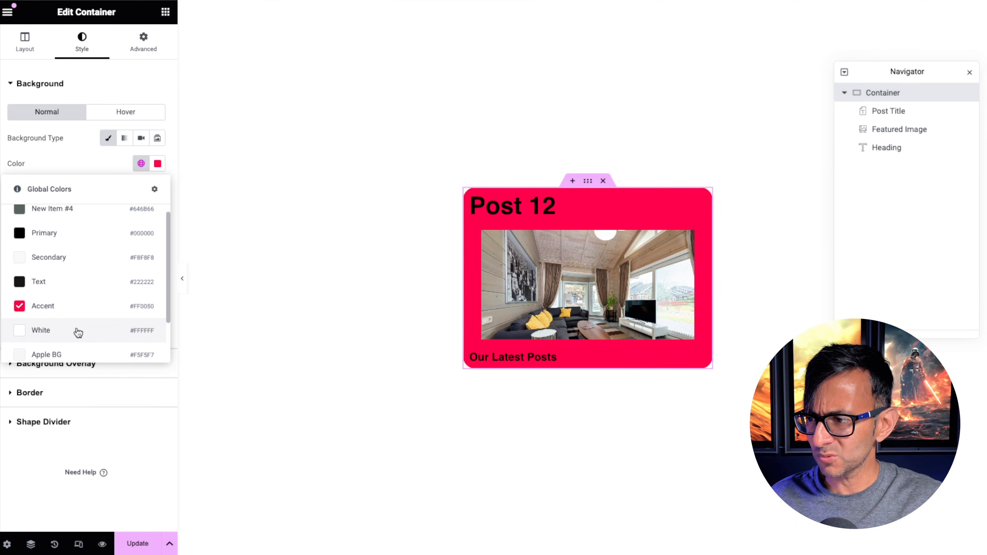
{"action": "scroll", "coordinate": [74, 331], "scroll_direction": "down", "scroll_amount": 2}
{"action": "left_click", "coordinate": [66, 346]}
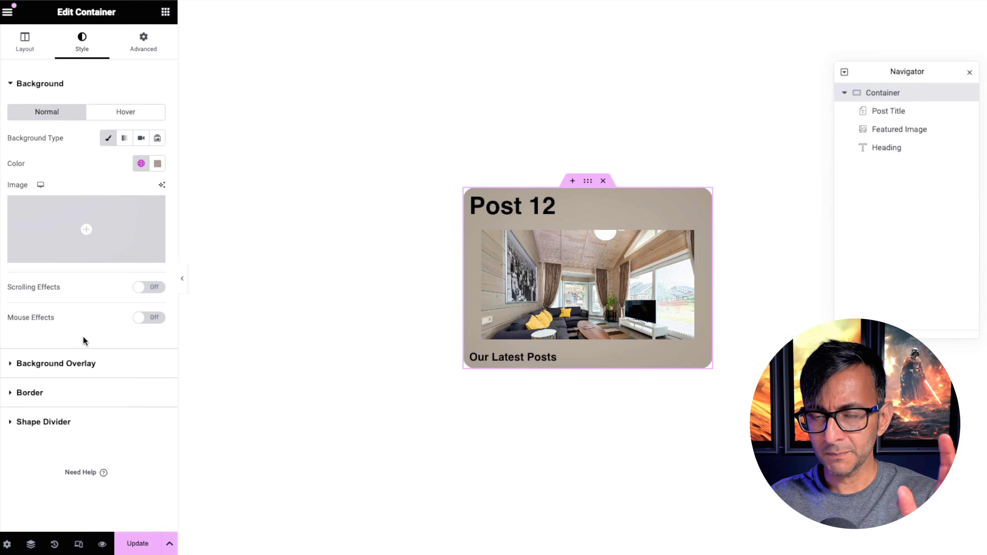
Step: Set the Featured Image's border radius to 20 px on all corners and update the template
{"action": "left_click", "coordinate": [893, 130]}
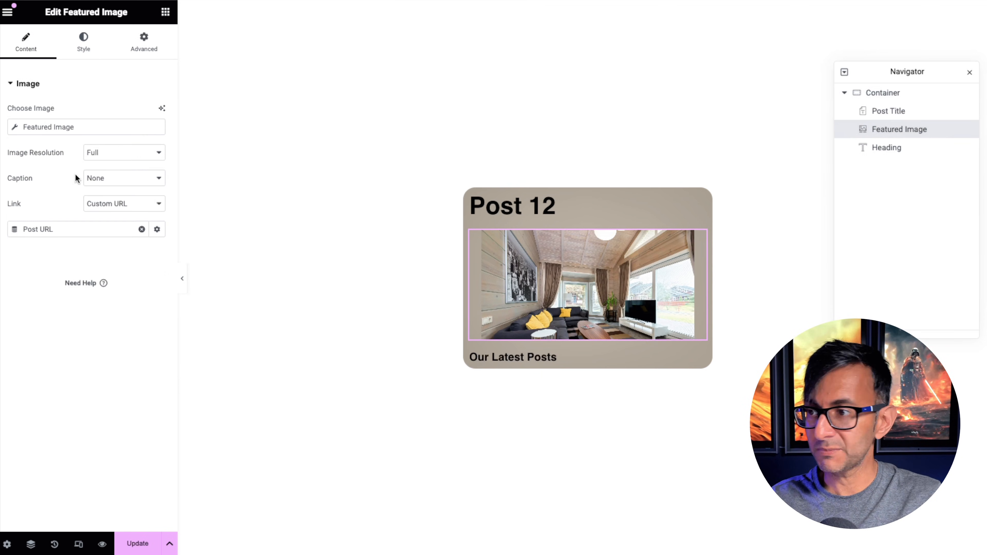
{"action": "left_click", "coordinate": [84, 43]}
{"action": "left_click", "coordinate": [23, 451]}
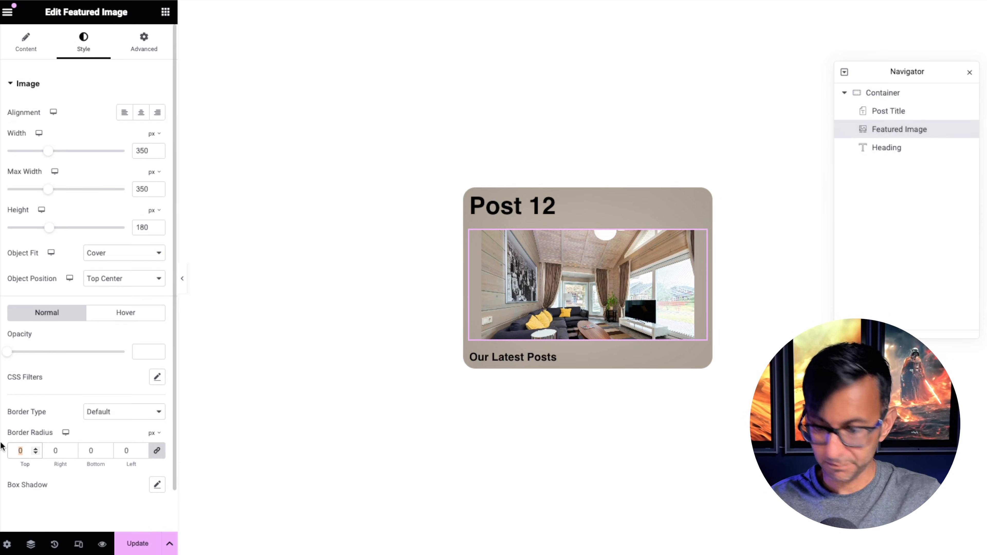
{"action": "type", "text": "20"}
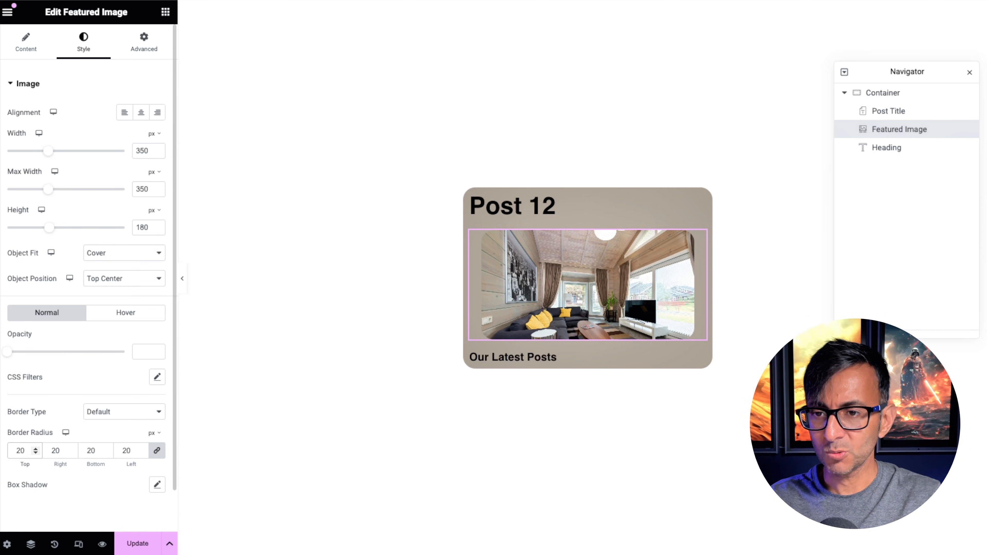
{"action": "left_click", "coordinate": [140, 546]}
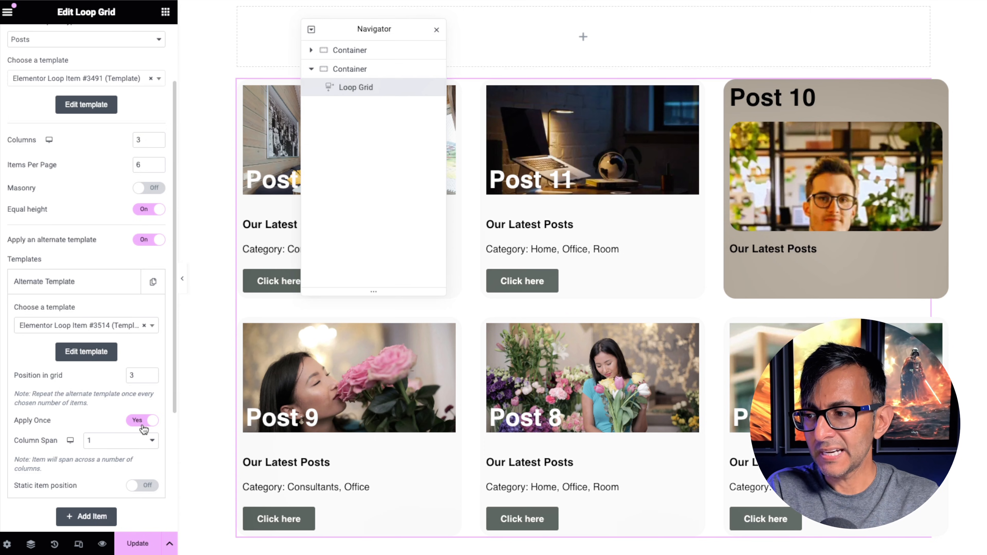
Step: Set the alternate template's position in the grid to 1 and close the Navigator
{"action": "left_click_drag", "start_coordinate": [140, 376], "coordinate": [111, 364]}
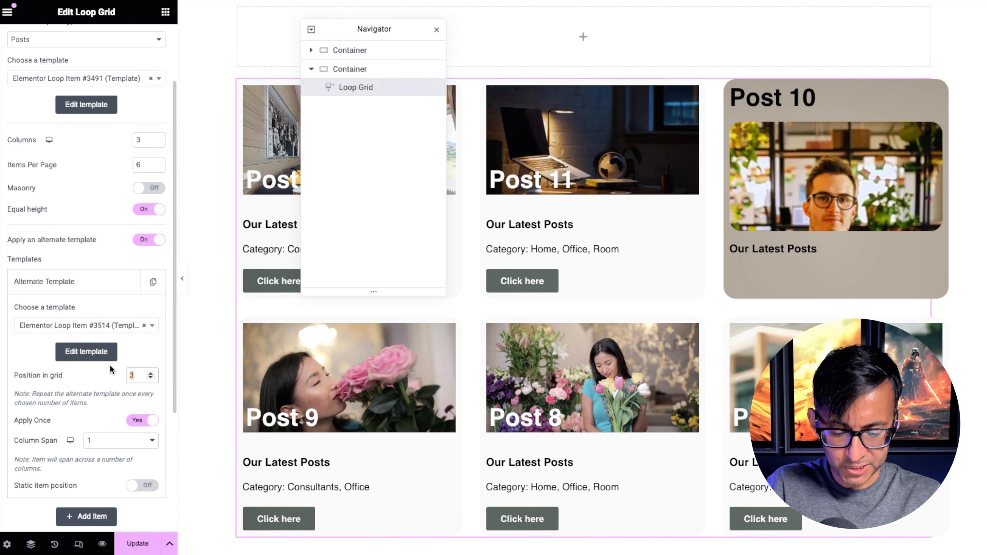
{"action": "type", "text": "1"}
{"action": "left_click", "coordinate": [437, 30]}
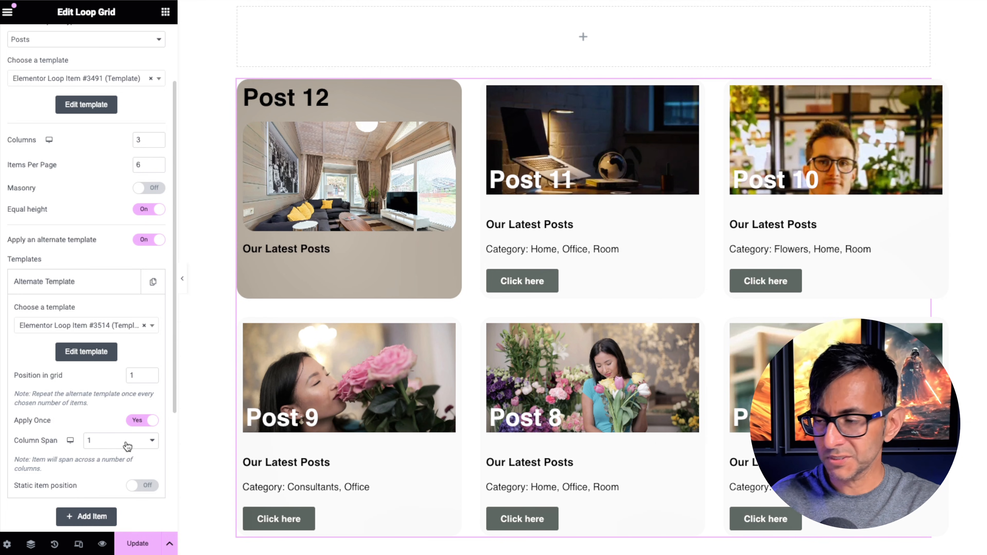
Step: Set the alternate template's Column Span to 2 and preview the grid full width
{"action": "left_click", "coordinate": [127, 447]}
{"action": "left_click", "coordinate": [125, 457]}
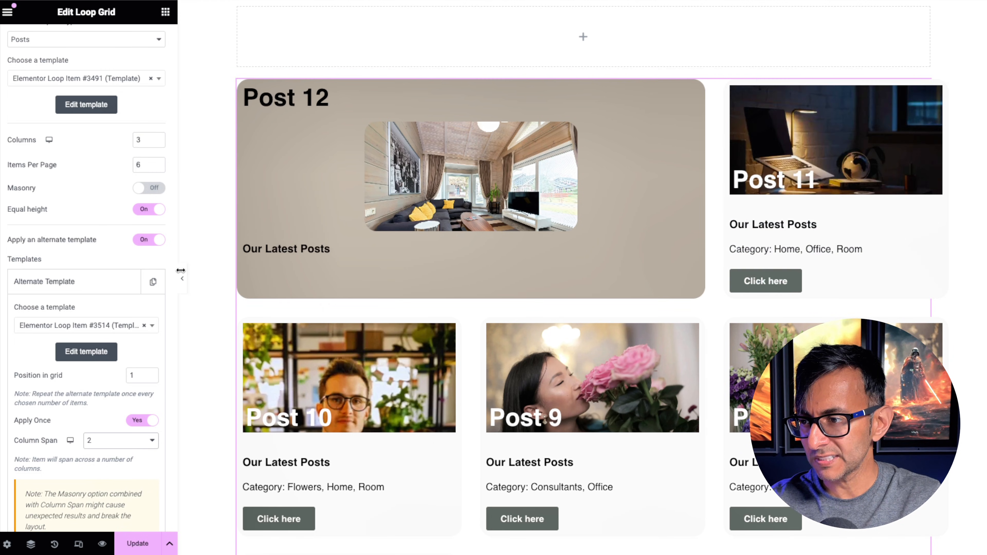
{"action": "left_click", "coordinate": [181, 278]}
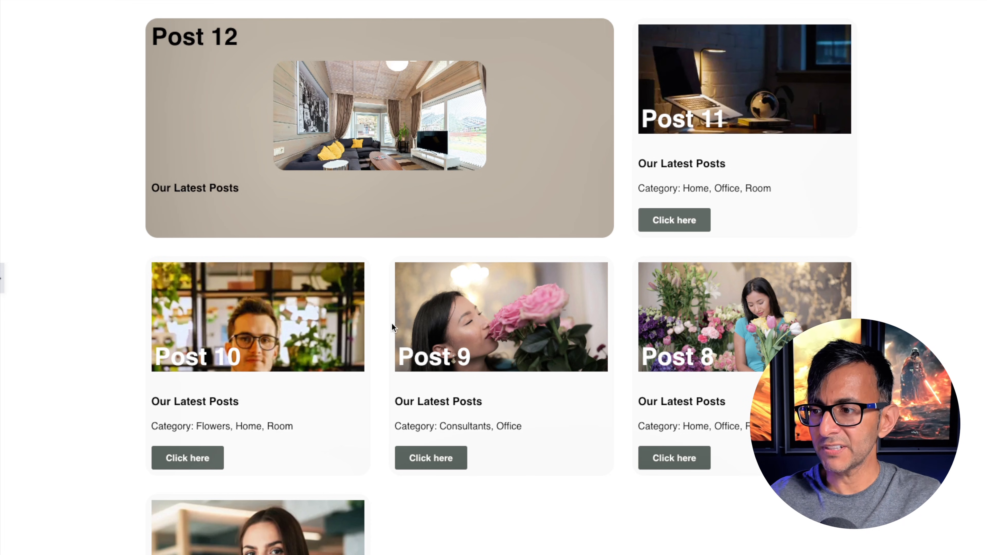
{"action": "scroll", "coordinate": [737, 369], "scroll_direction": "down", "scroll_amount": 5}
{"action": "scroll", "coordinate": [293, 379], "scroll_direction": "up", "scroll_amount": 5}
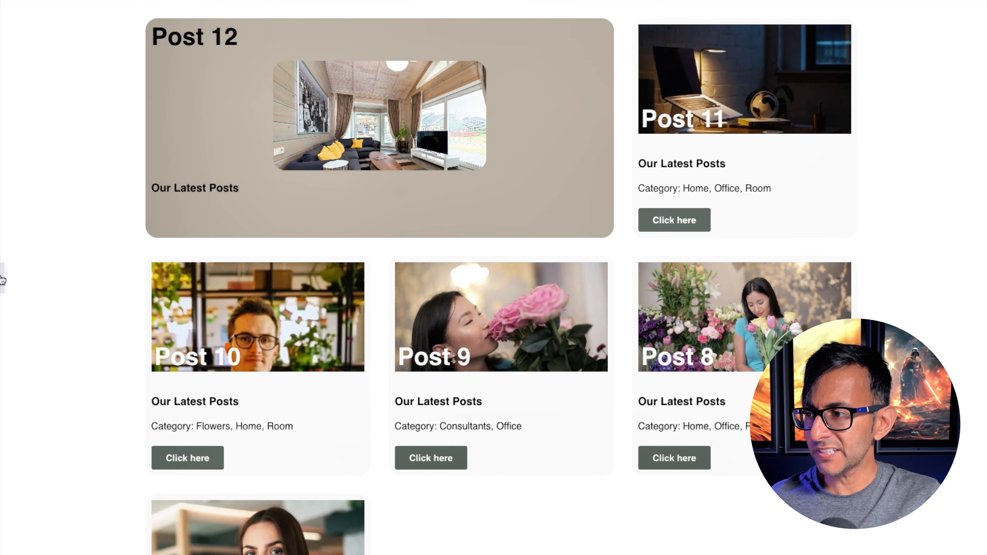
{"action": "left_click", "coordinate": [2, 279]}
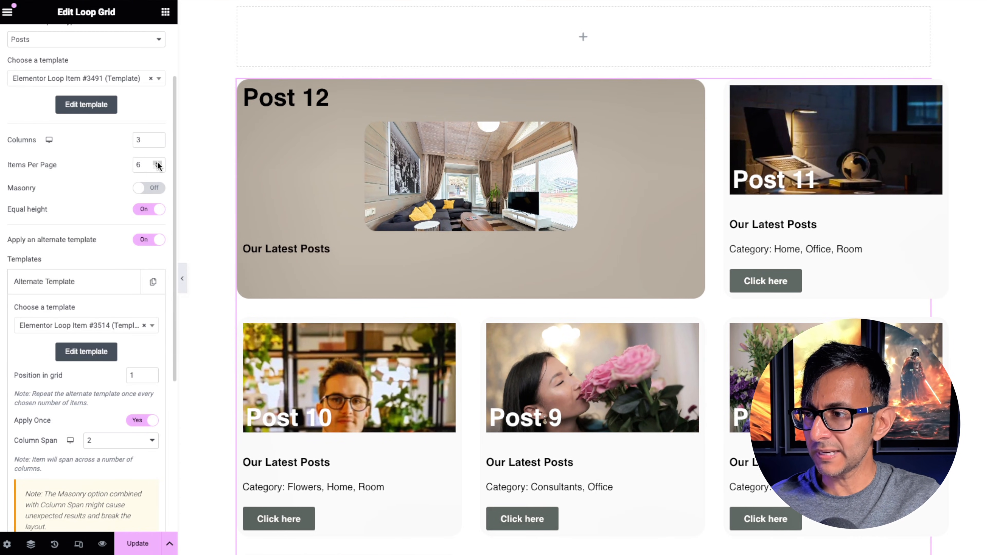
Step: Set the Loop Grid's Items Per Page to 8 and review the rows in a full-width preview
{"action": "left_click", "coordinate": [157, 164]}
{"action": "left_click", "coordinate": [158, 163]}
{"action": "left_click", "coordinate": [182, 278]}
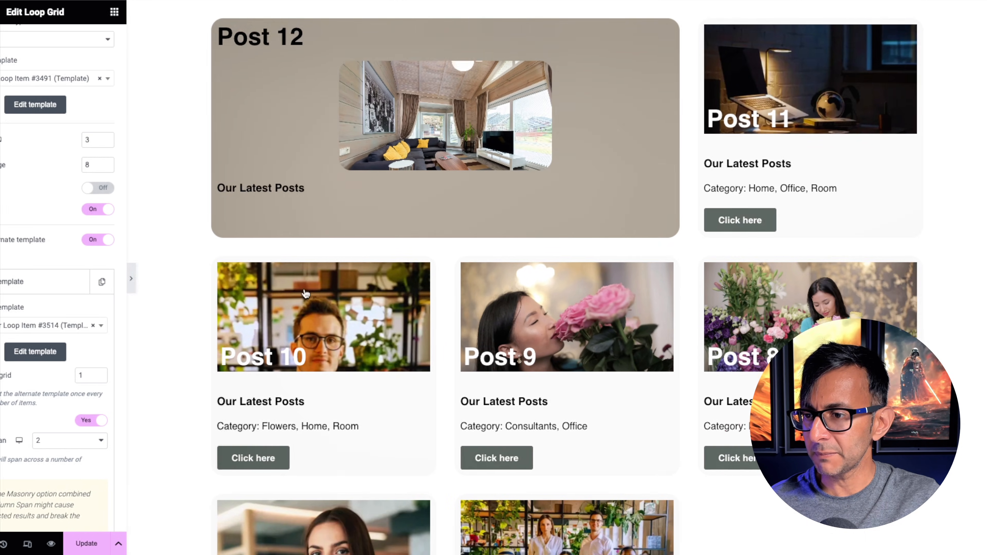
{"action": "scroll", "coordinate": [643, 401], "scroll_direction": "down", "scroll_amount": 5}
{"action": "scroll", "coordinate": [684, 406], "scroll_direction": "up", "scroll_amount": 5}
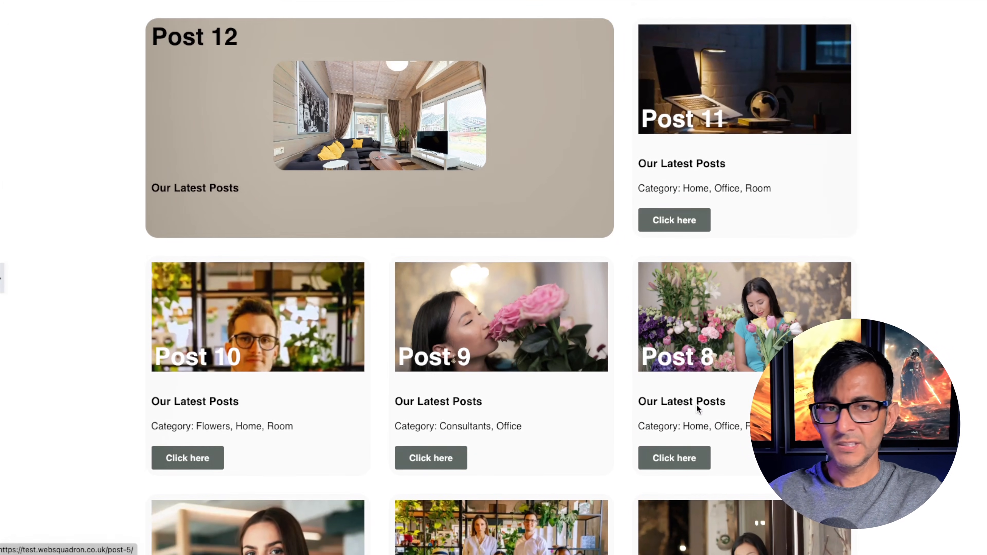
{"action": "scroll", "coordinate": [696, 404], "scroll_direction": "down", "scroll_amount": 1}
{"action": "scroll", "coordinate": [696, 405], "scroll_direction": "up", "scroll_amount": 1}
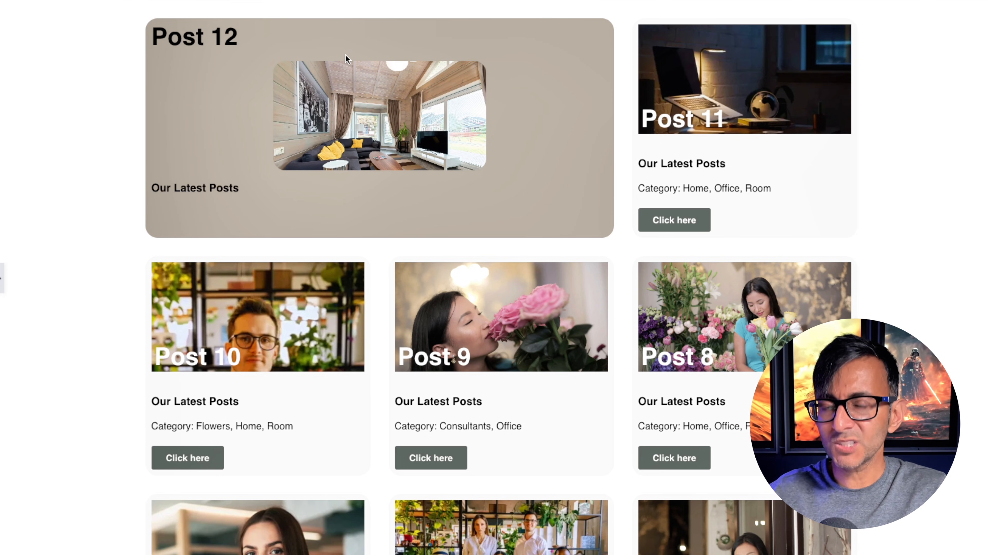
{"action": "left_click", "coordinate": [2, 283]}
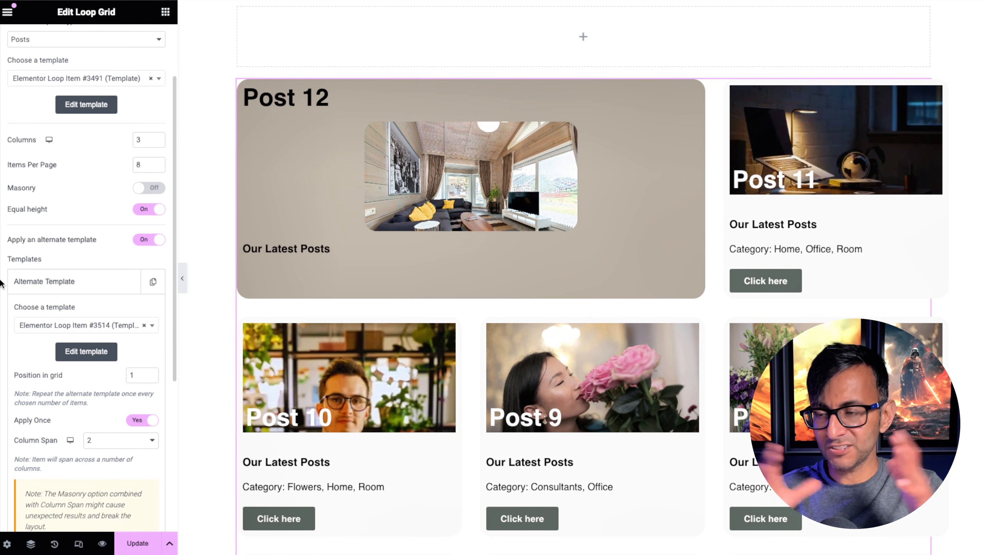
Step: Set the alternate template's Column Span to 3 and check the posts in the grid below it
{"action": "left_click", "coordinate": [155, 442]}
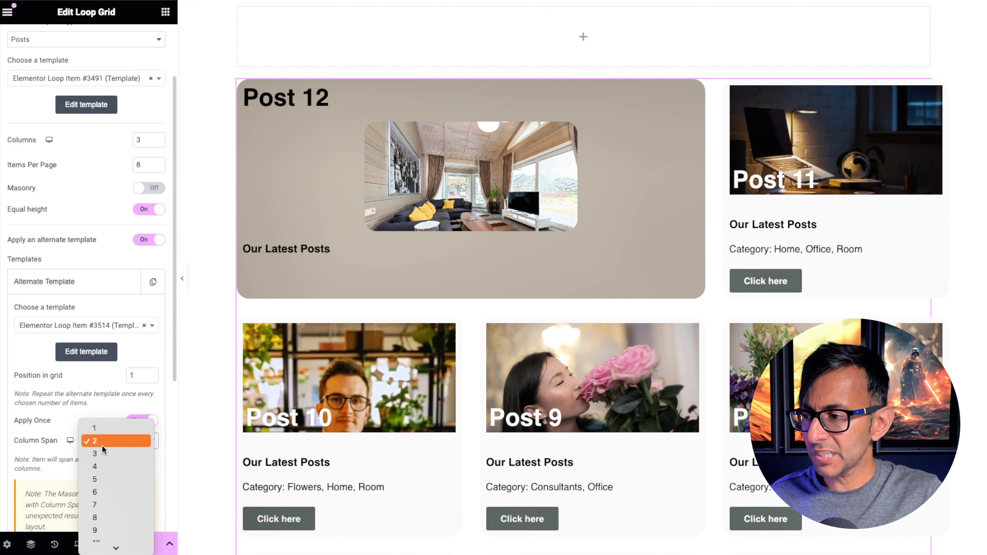
{"action": "left_click", "coordinate": [102, 453]}
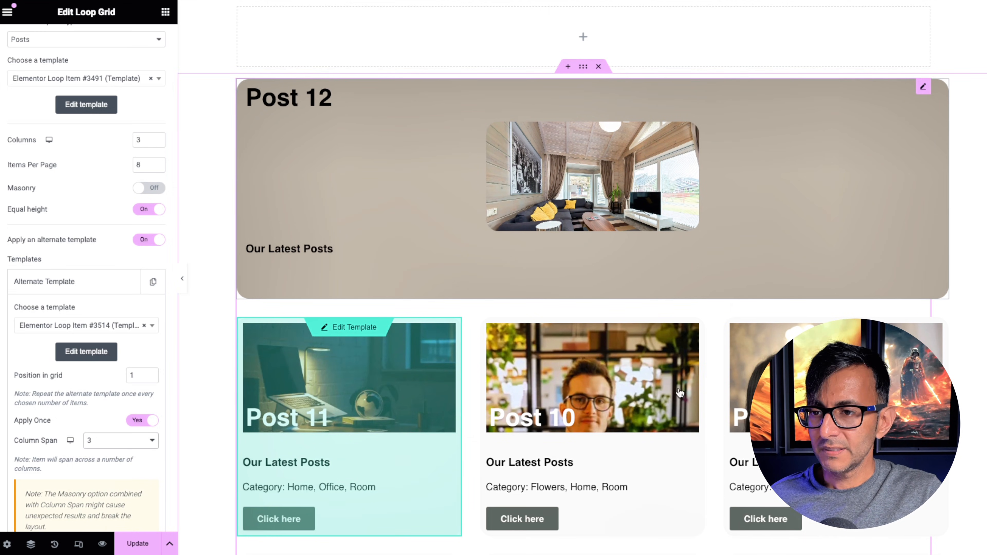
{"action": "scroll", "coordinate": [679, 369], "scroll_direction": "down", "scroll_amount": 3}
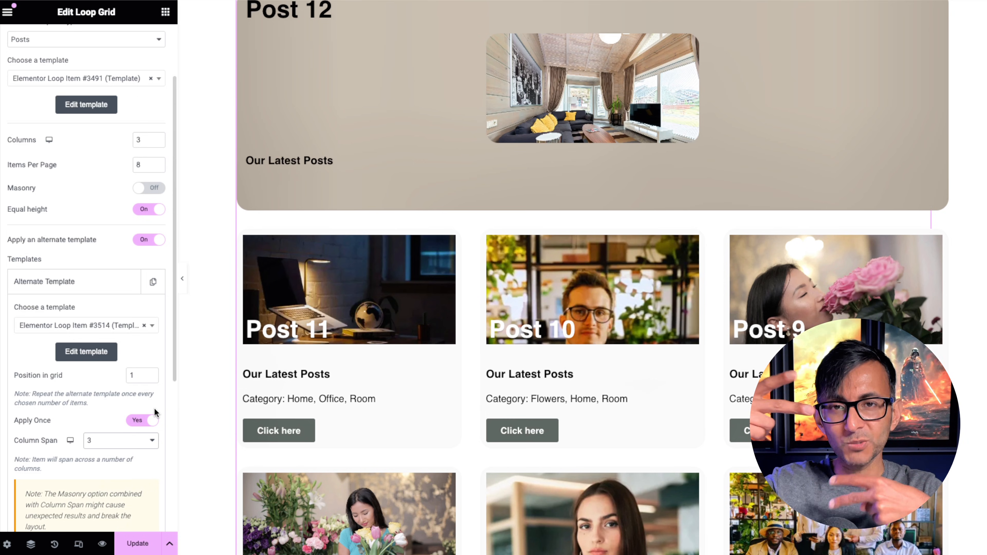
Step: Set the alternate template's Column Span to 1 and expand the Loop Grid's Query settings
{"action": "left_click", "coordinate": [112, 443]}
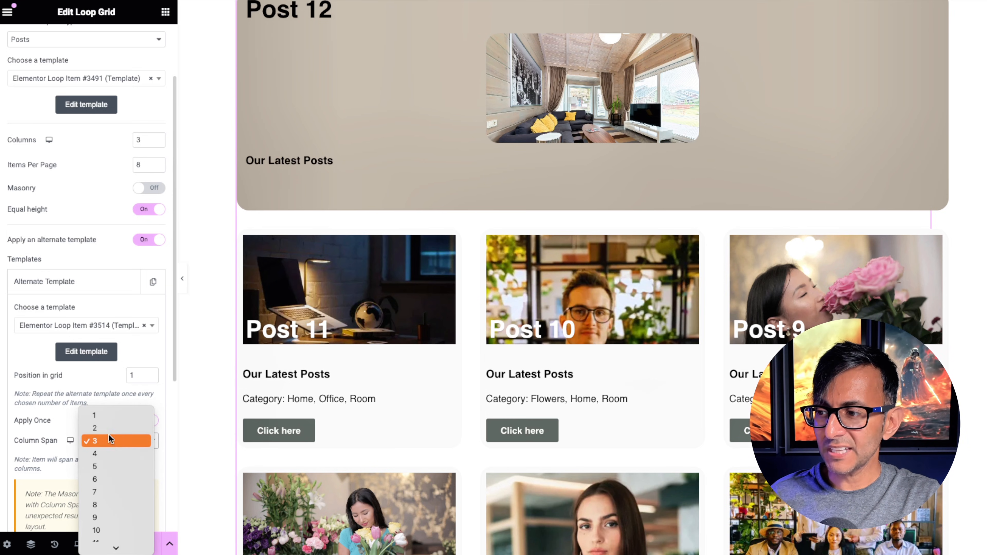
{"action": "left_click", "coordinate": [113, 415]}
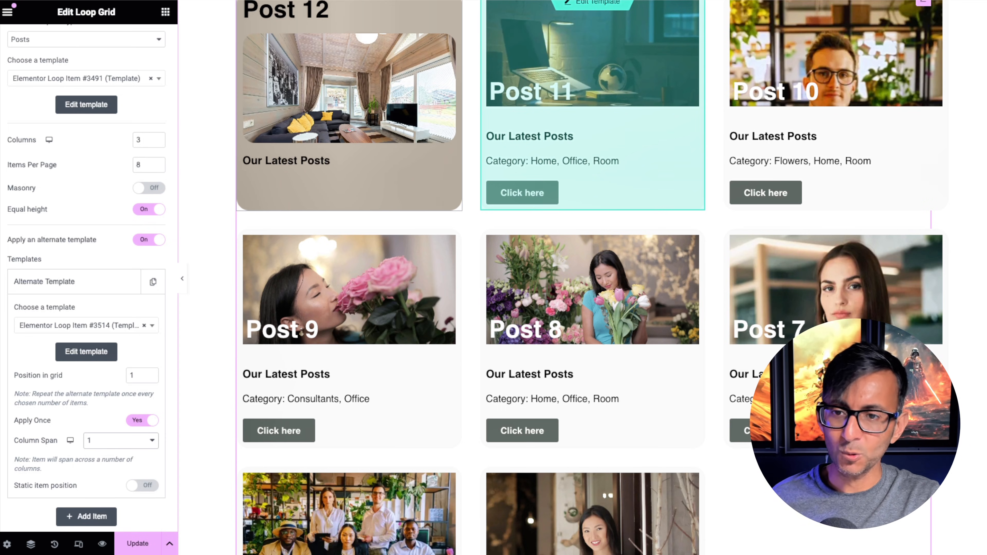
{"action": "scroll", "coordinate": [827, 381], "scroll_direction": "up", "scroll_amount": 2}
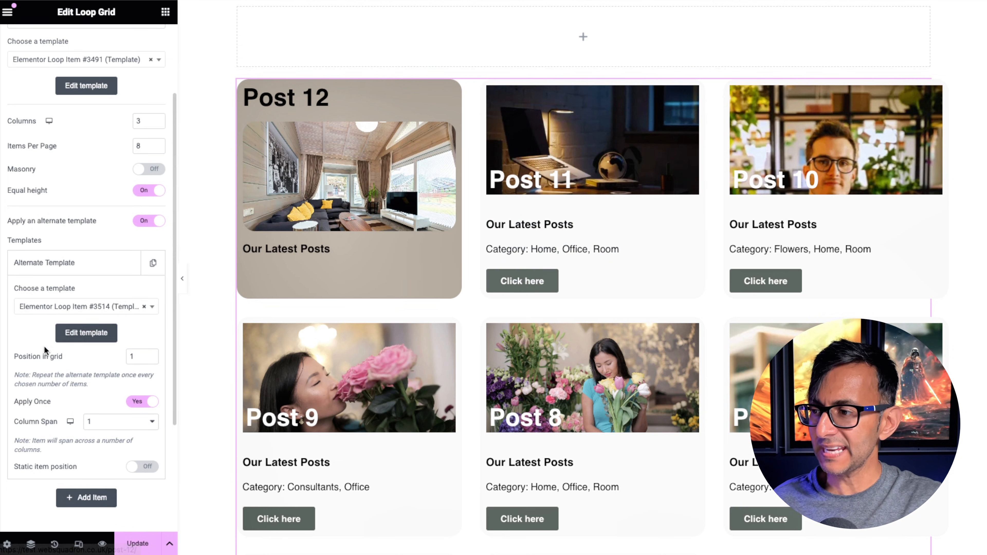
{"action": "scroll", "coordinate": [68, 398], "scroll_direction": "down", "scroll_amount": 4}
{"action": "left_click", "coordinate": [76, 384]}
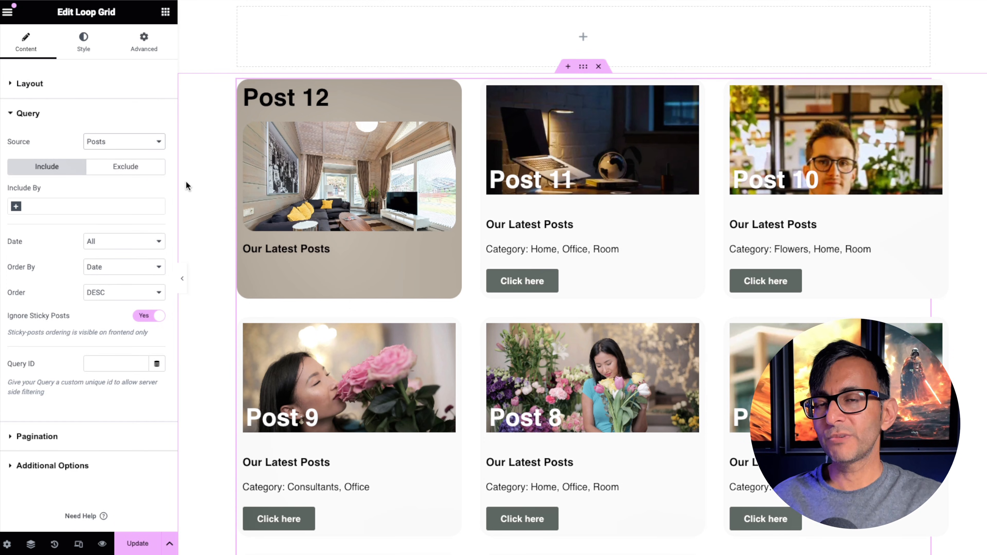
Step: Try Pages and Products as the query source, and return the source to Posts
{"action": "left_click", "coordinate": [143, 140]}
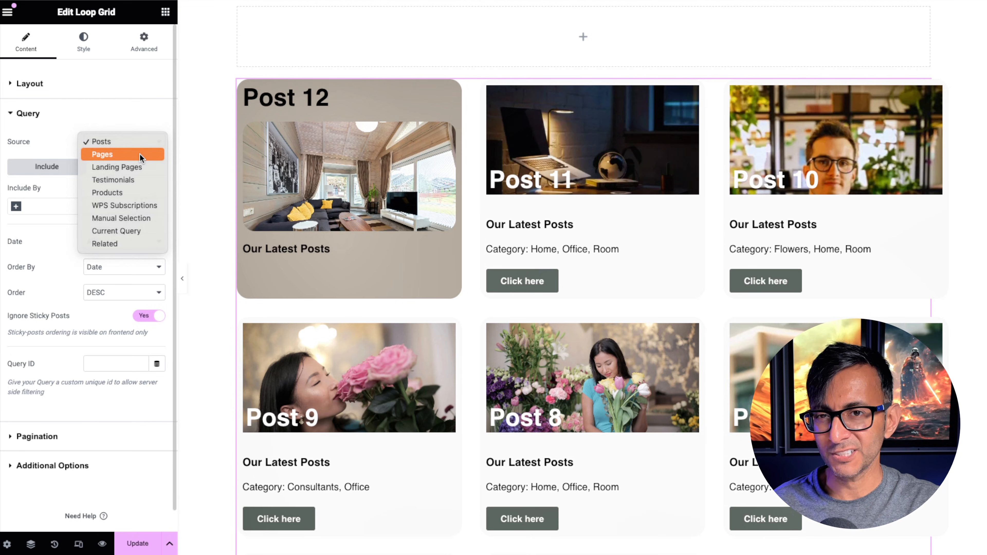
{"action": "left_click", "coordinate": [140, 154]}
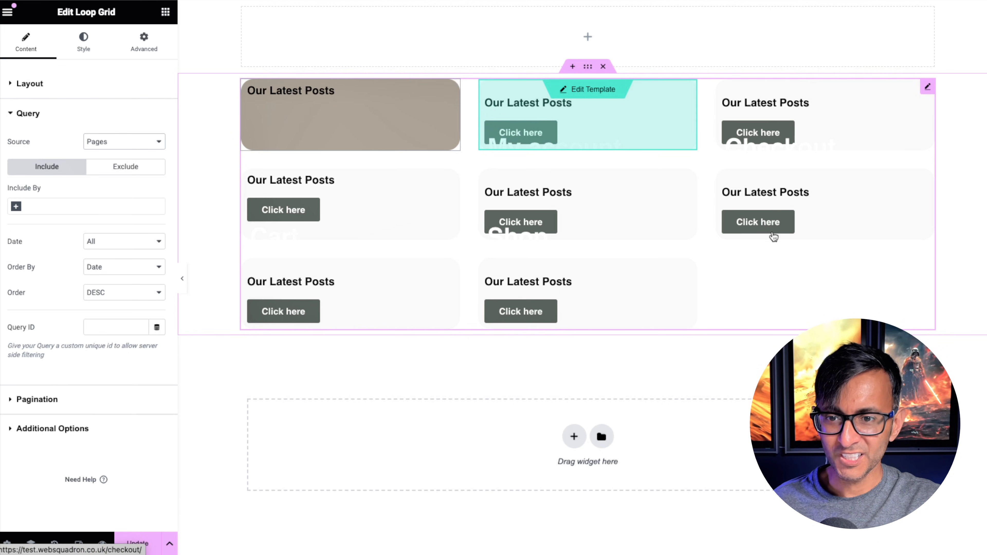
{"action": "left_click", "coordinate": [108, 143]}
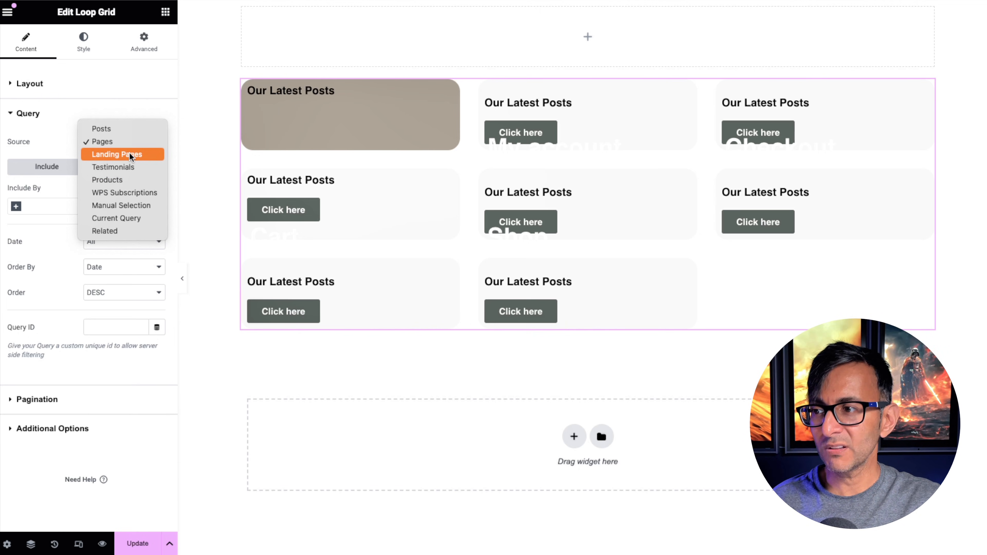
{"action": "left_click", "coordinate": [128, 177]}
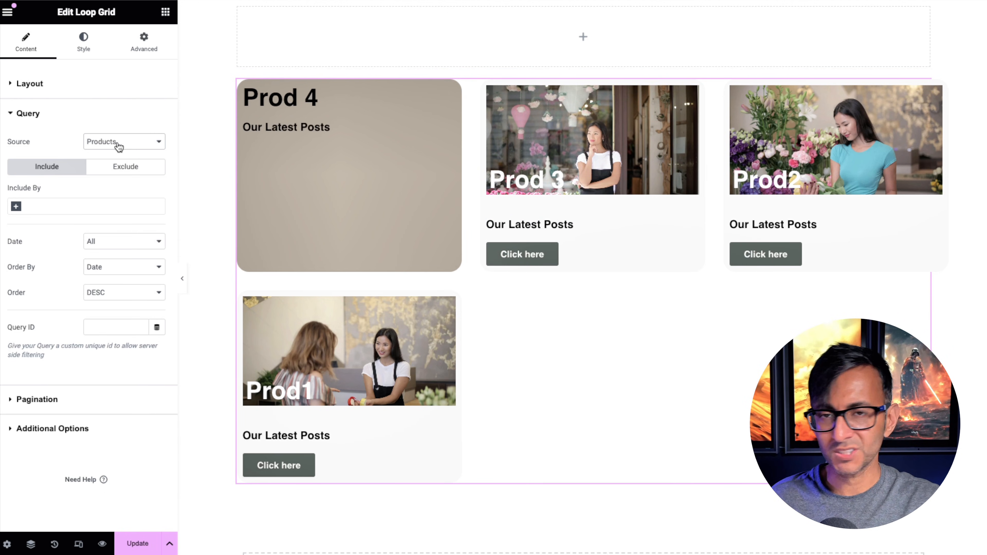
{"action": "left_click", "coordinate": [118, 144]}
{"action": "left_click", "coordinate": [125, 90]}
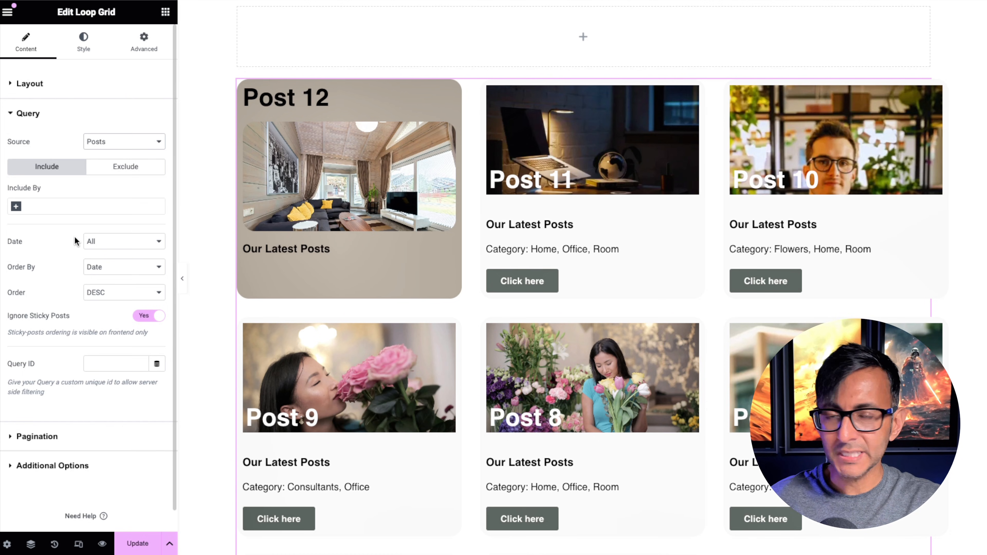
Step: Look over the Order By choices, try the ASC order, and return the order to DESC
{"action": "left_click", "coordinate": [113, 267]}
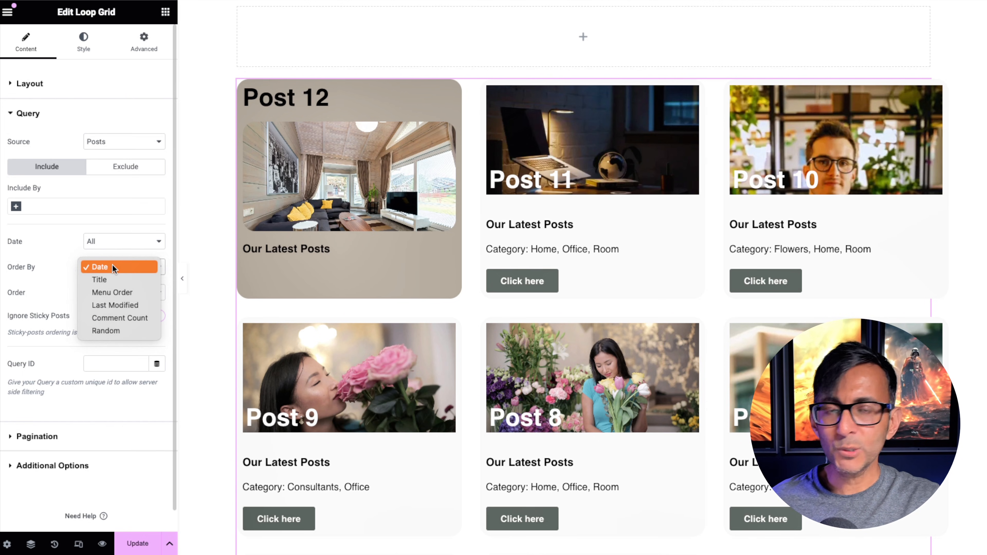
{"action": "left_click", "coordinate": [49, 273]}
{"action": "left_click", "coordinate": [109, 295]}
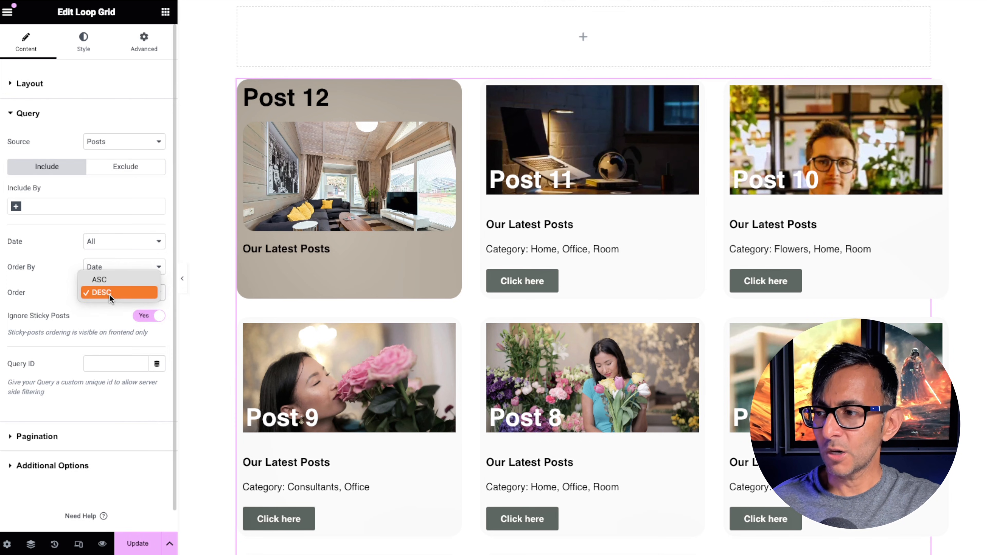
{"action": "left_click", "coordinate": [110, 281]}
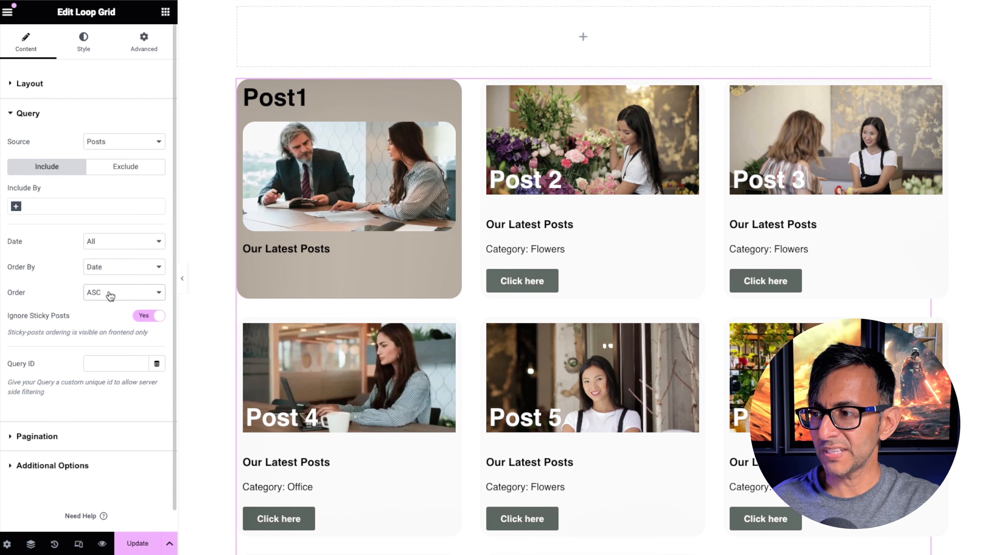
{"action": "left_click", "coordinate": [109, 290]}
{"action": "left_click", "coordinate": [109, 300]}
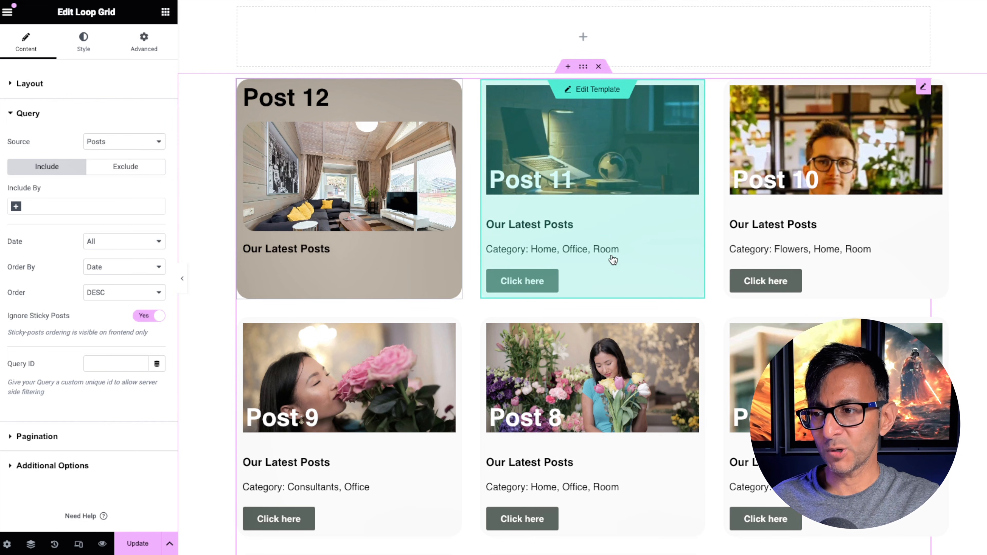
Step: Include posts by Term in the query, using the Room category under Home
{"action": "left_click", "coordinate": [50, 201]}
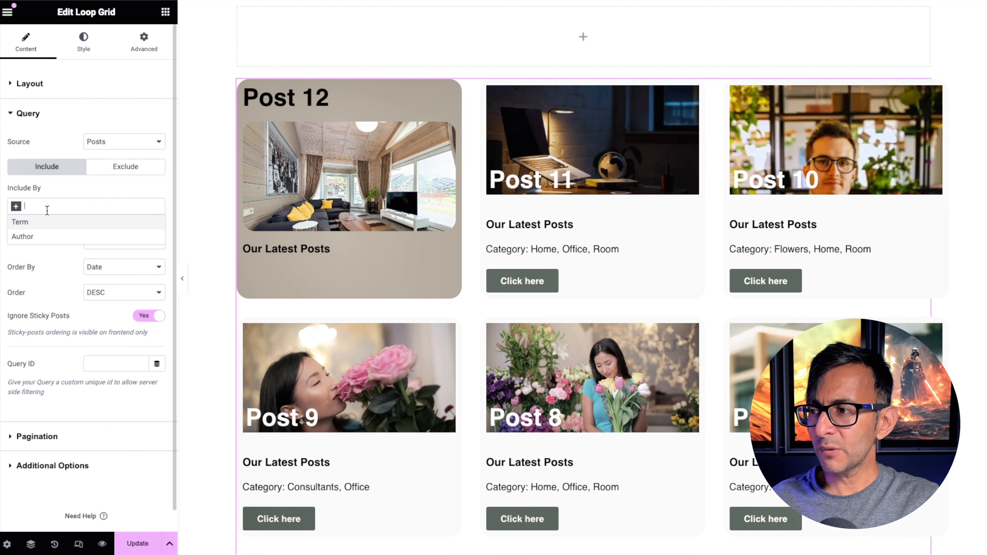
{"action": "left_click", "coordinate": [28, 225]}
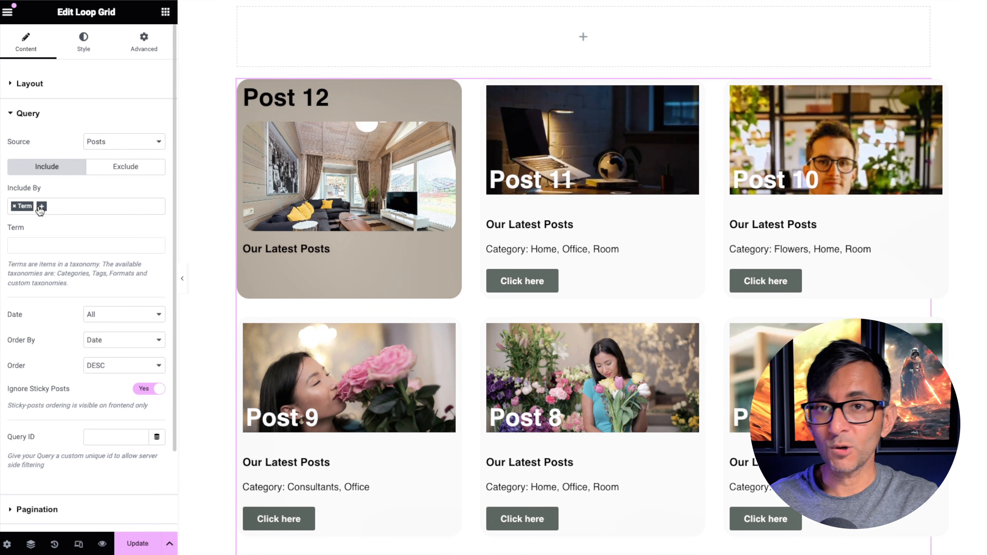
{"action": "left_click", "coordinate": [45, 243]}
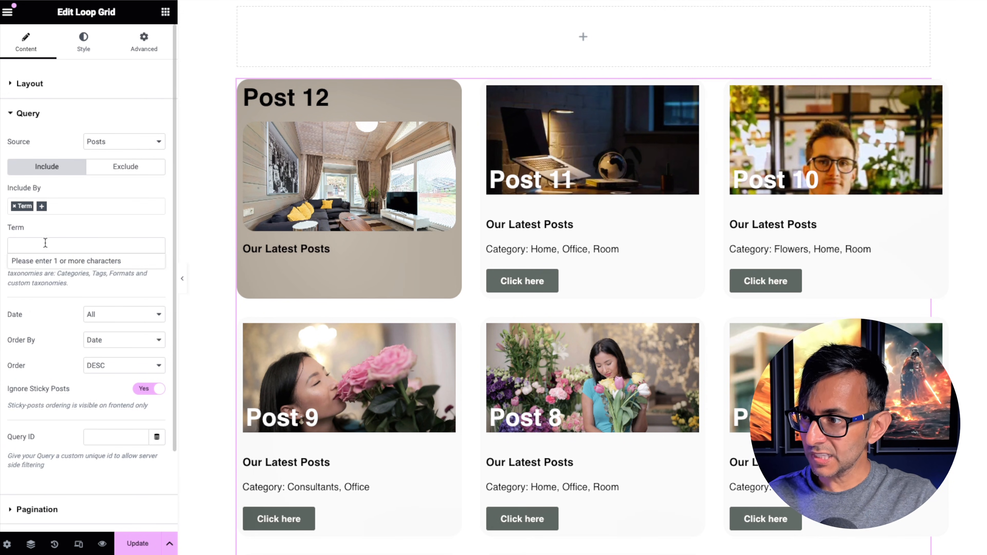
{"action": "left_click", "coordinate": [45, 244]}
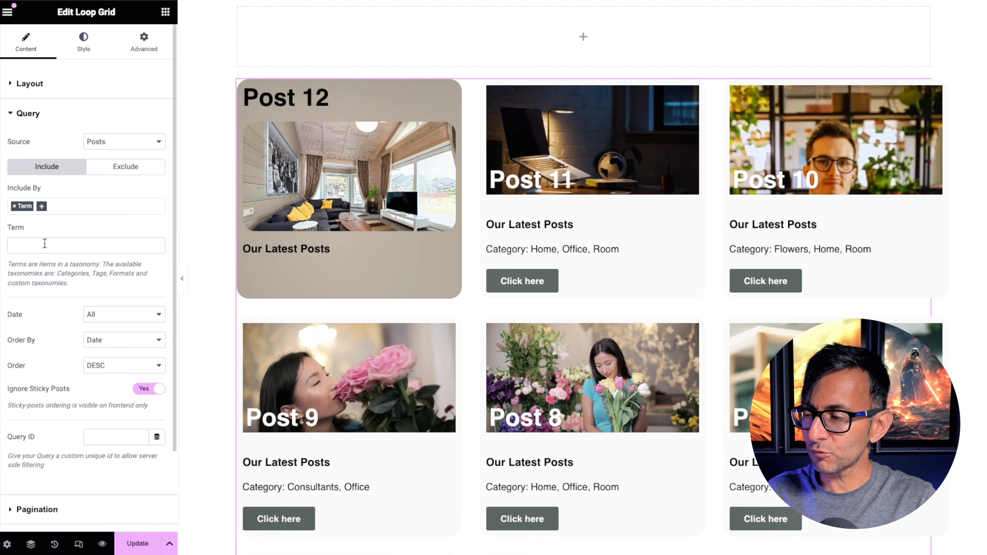
{"action": "left_click", "coordinate": [45, 244]}
{"action": "type", "text": "Room"}
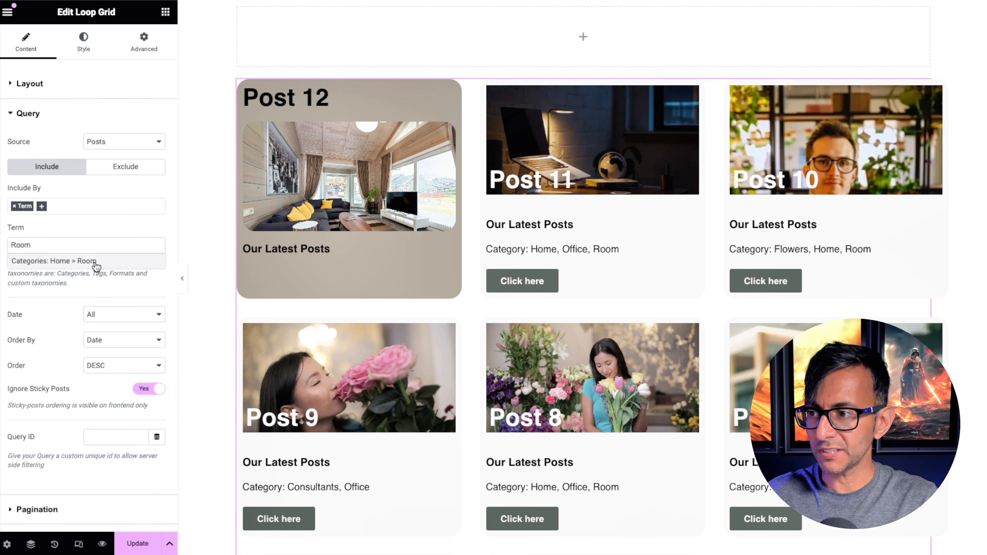
{"action": "left_click", "coordinate": [95, 263]}
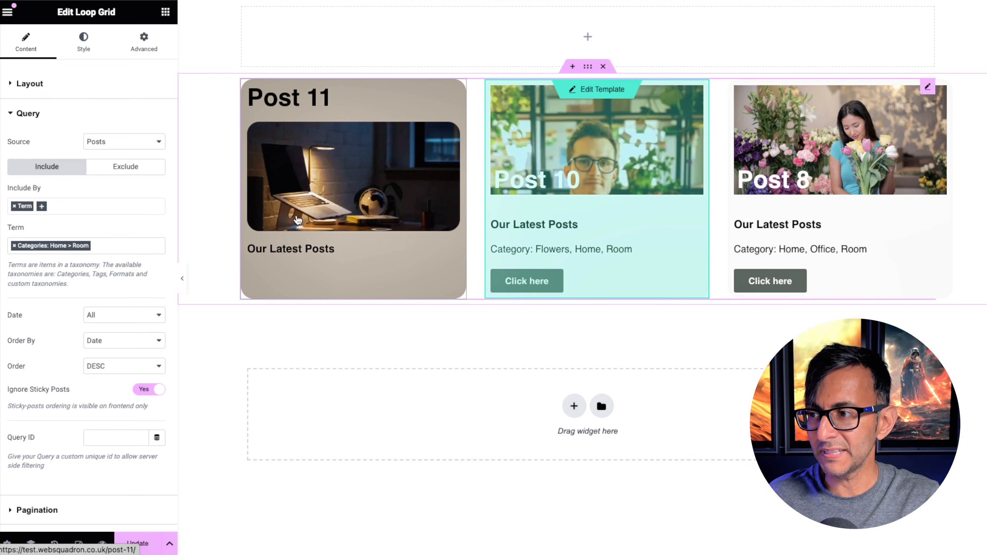
Step: Add the Flowers category to the included terms and review the posts in the grid
{"action": "left_click", "coordinate": [101, 244]}
{"action": "type", "text": "flowers"}
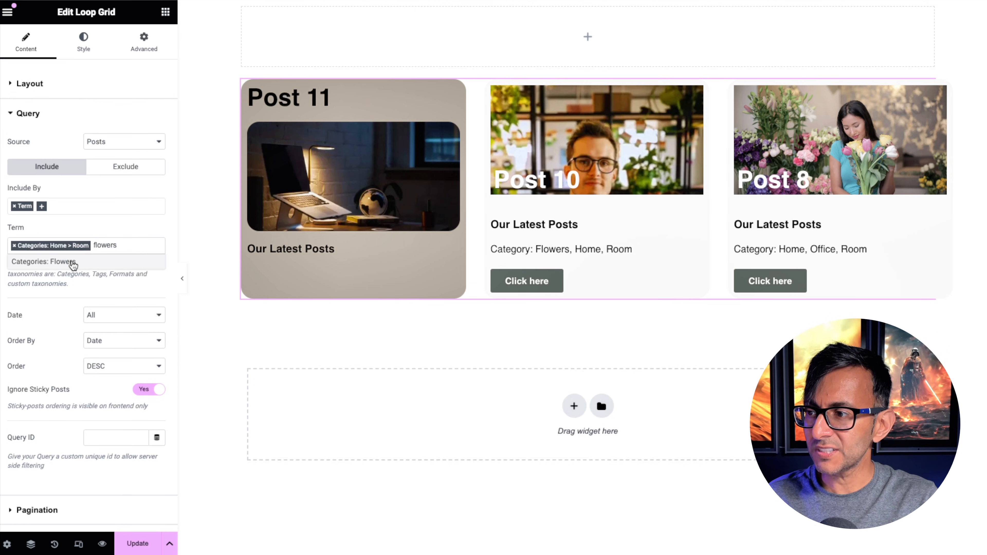
{"action": "left_click", "coordinate": [73, 261]}
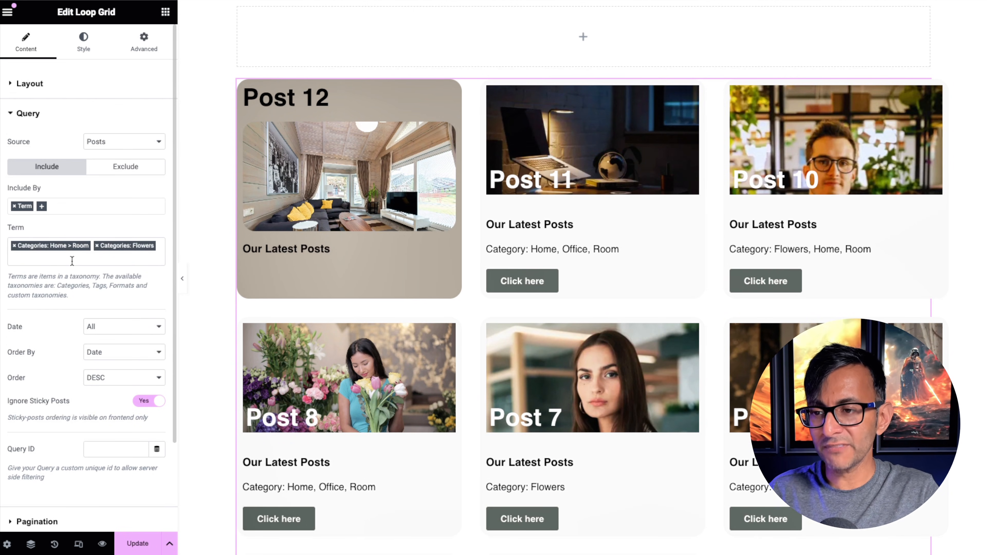
{"action": "scroll", "coordinate": [738, 241], "scroll_direction": "down", "scroll_amount": 1}
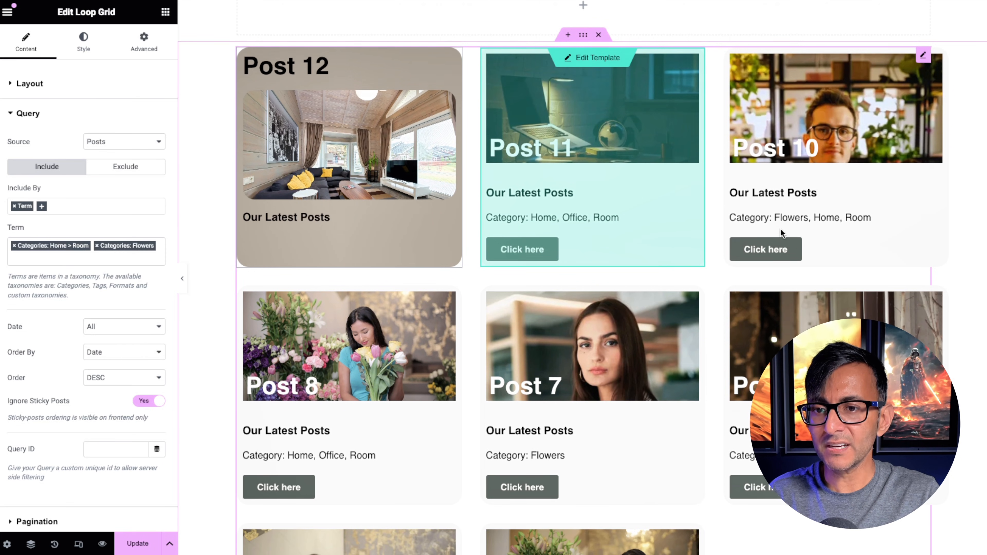
{"action": "scroll", "coordinate": [473, 252], "scroll_direction": "down", "scroll_amount": 5}
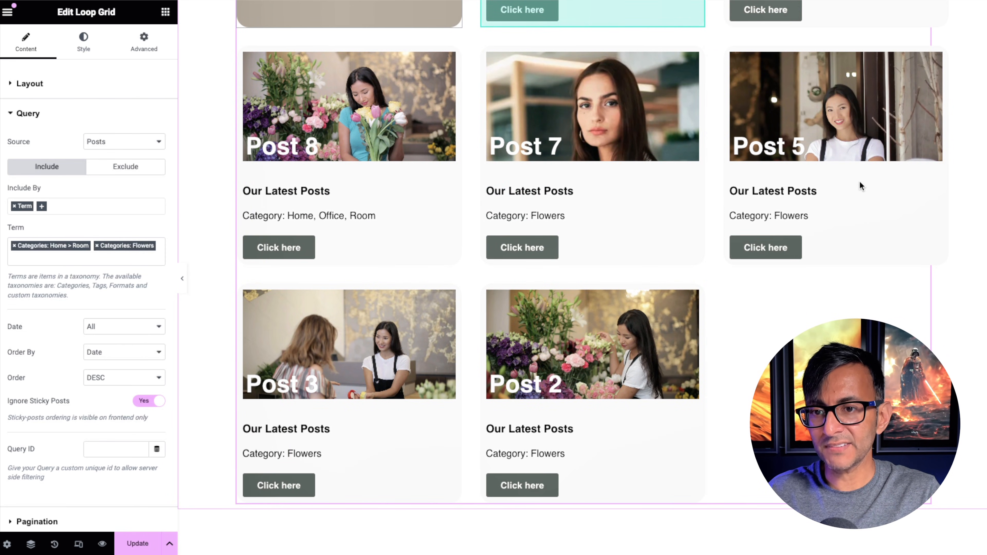
{"action": "scroll", "coordinate": [339, 342], "scroll_direction": "up", "scroll_amount": 6}
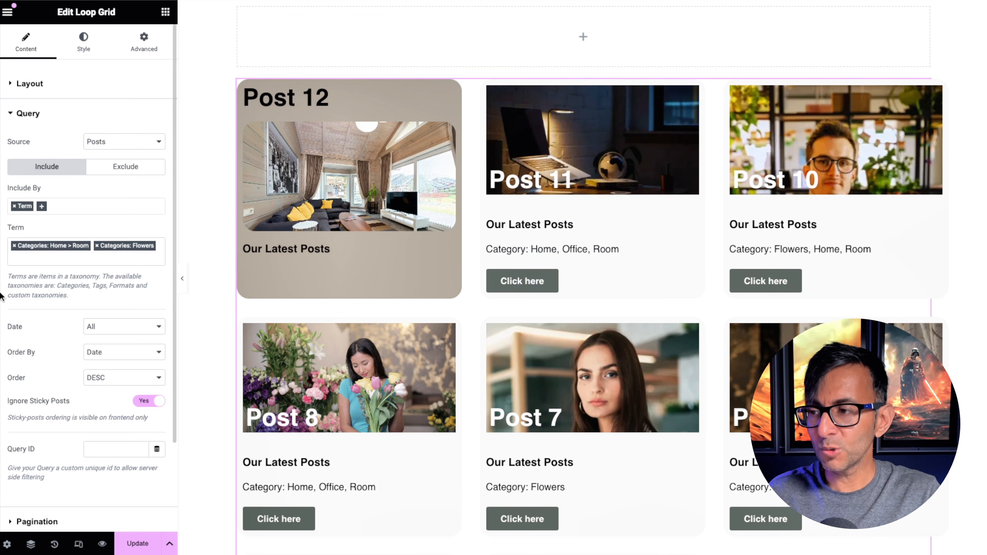
Step: Remove the Room and Flowers categories from the included terms
{"action": "left_click", "coordinate": [15, 246]}
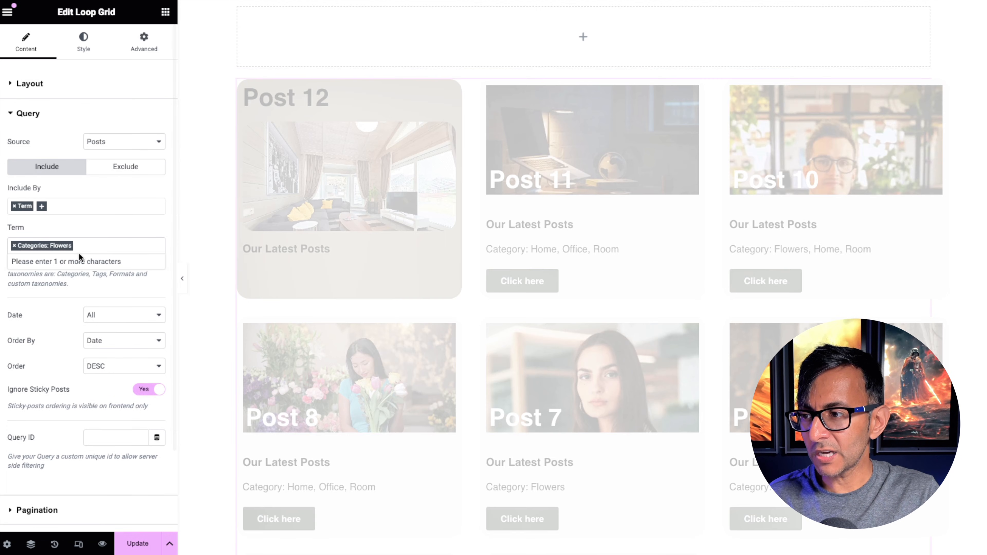
{"action": "left_click", "coordinate": [14, 246]}
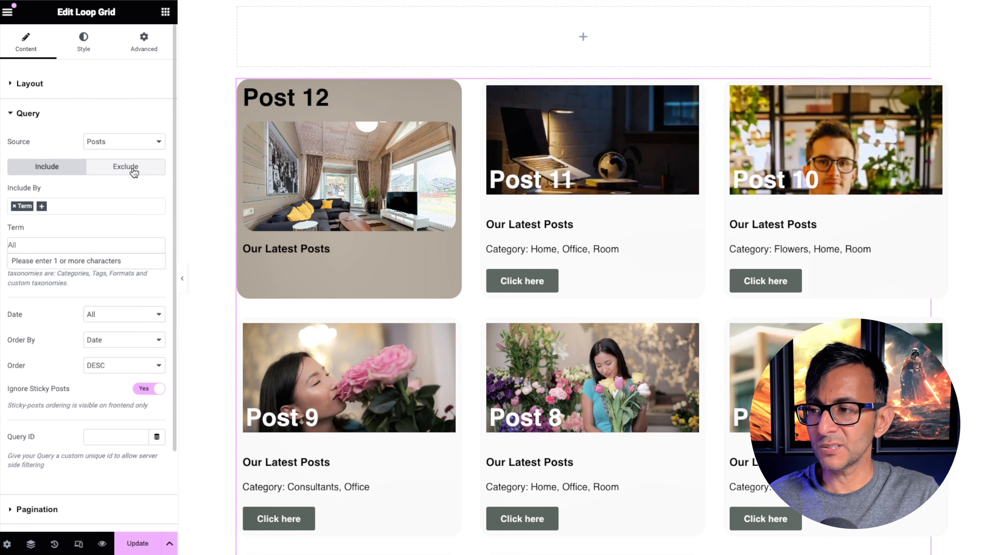
Step: Exclude posts by Term in the query, using the Uncategorized category
{"action": "left_click", "coordinate": [125, 167]}
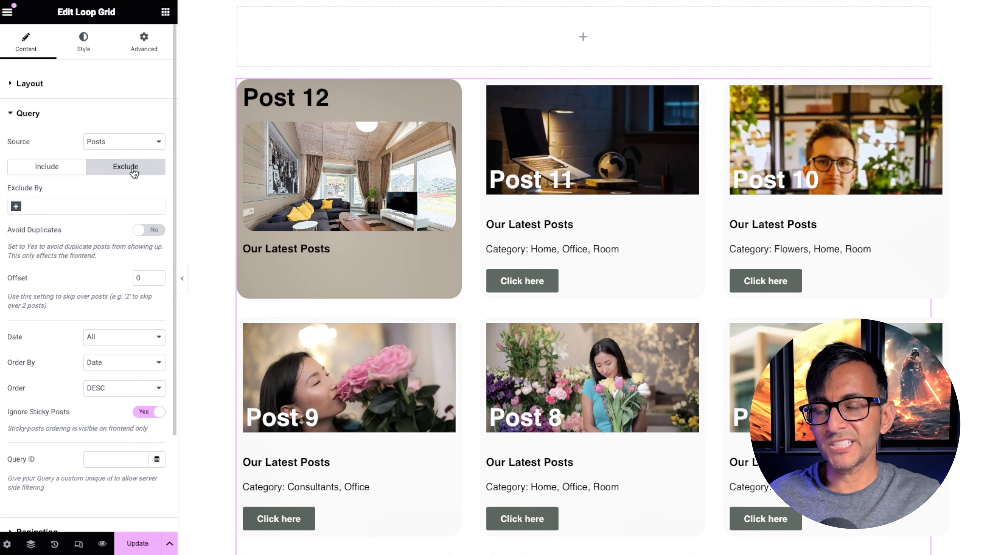
{"action": "left_click", "coordinate": [31, 209]}
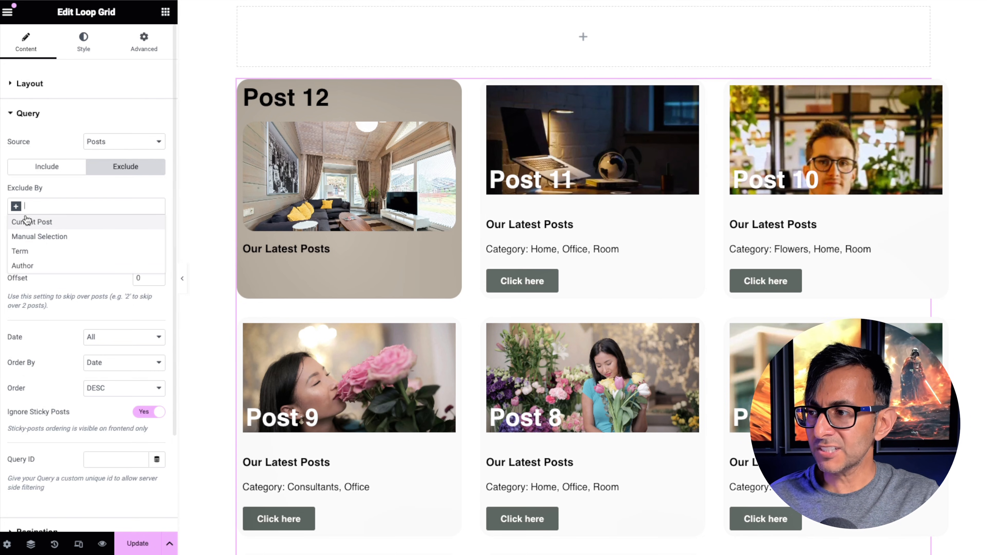
{"action": "left_click", "coordinate": [28, 252]}
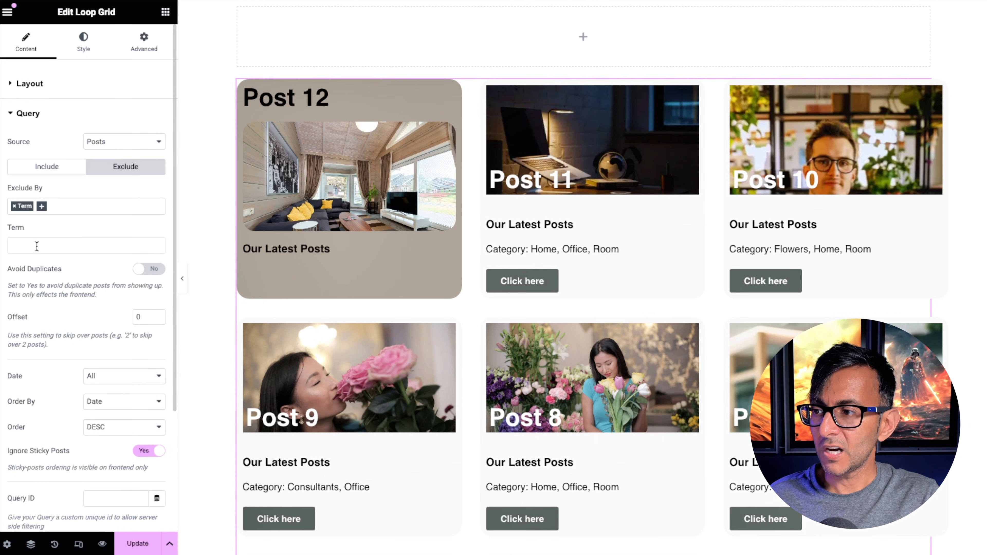
{"action": "left_click", "coordinate": [33, 245]}
{"action": "type", "text": "uncat"}
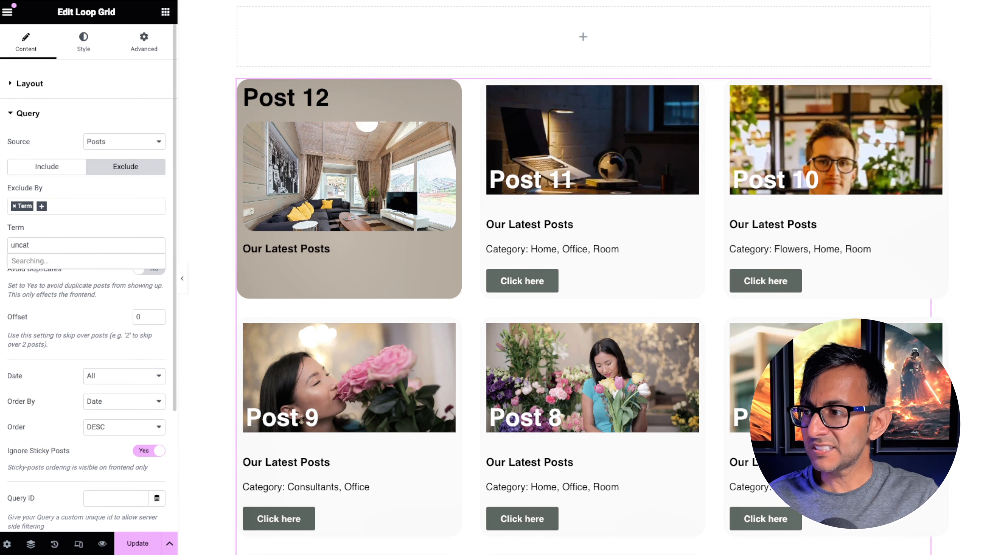
{"action": "left_click", "coordinate": [52, 260]}
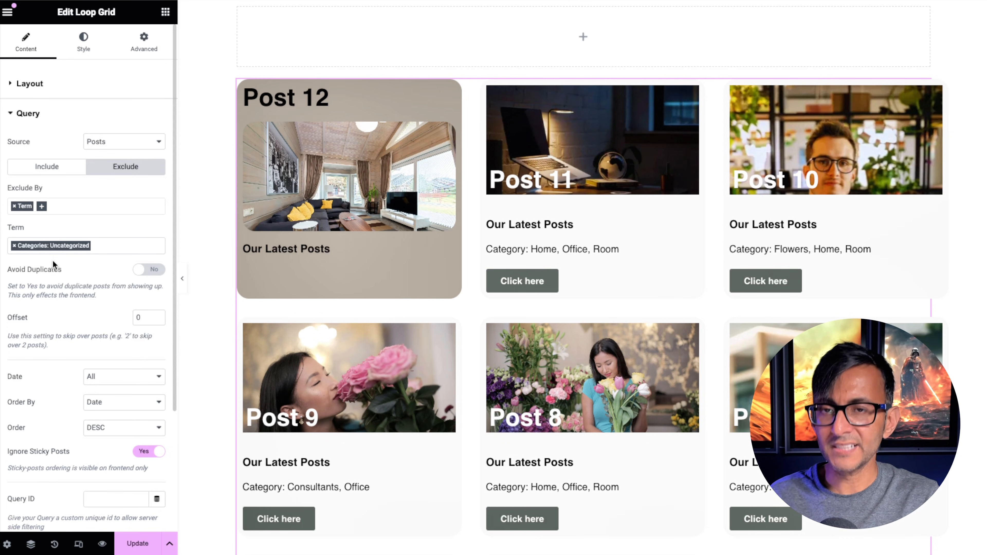
Step: Add the Flowers category to the excluded terms and check the posts in the grid
{"action": "left_click", "coordinate": [118, 244]}
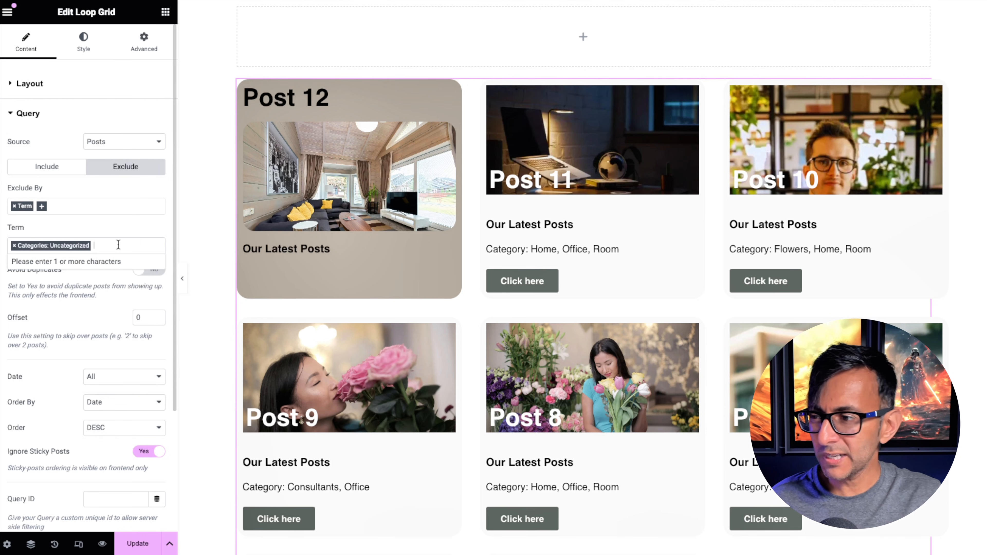
{"action": "type", "text": "flower"}
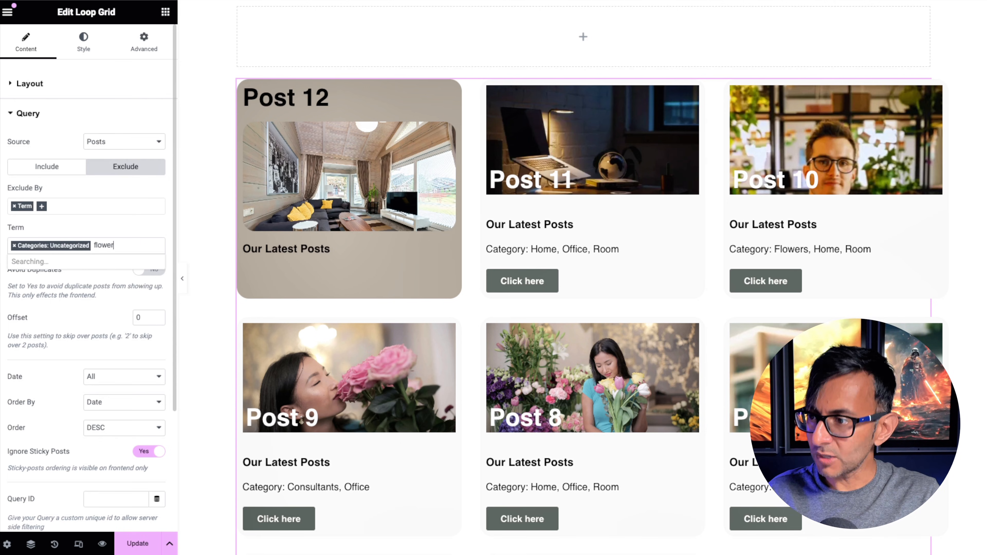
{"action": "left_click", "coordinate": [58, 261]}
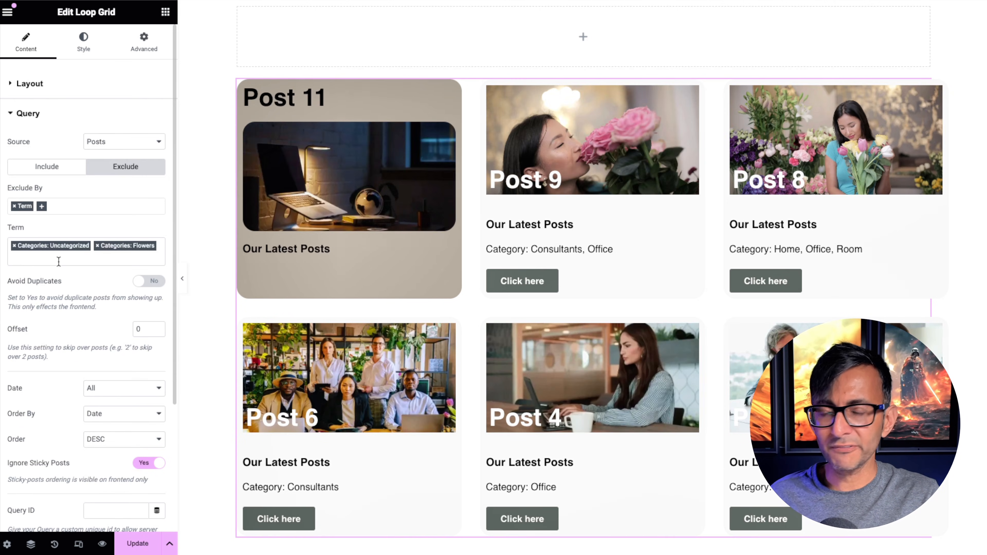
{"action": "scroll", "coordinate": [384, 206], "scroll_direction": "down", "scroll_amount": 1}
{"action": "scroll", "coordinate": [384, 205], "scroll_direction": "down", "scroll_amount": 1}
Step: Add the Office category to the excluded terms and check the posts in the grid
{"action": "left_click", "coordinate": [61, 257]}
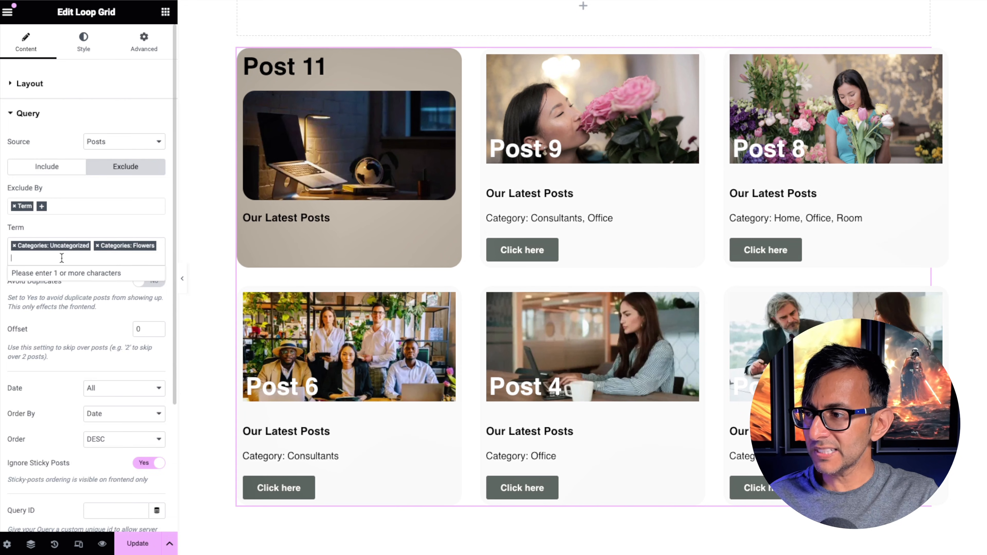
{"action": "type", "text": "ofice"}
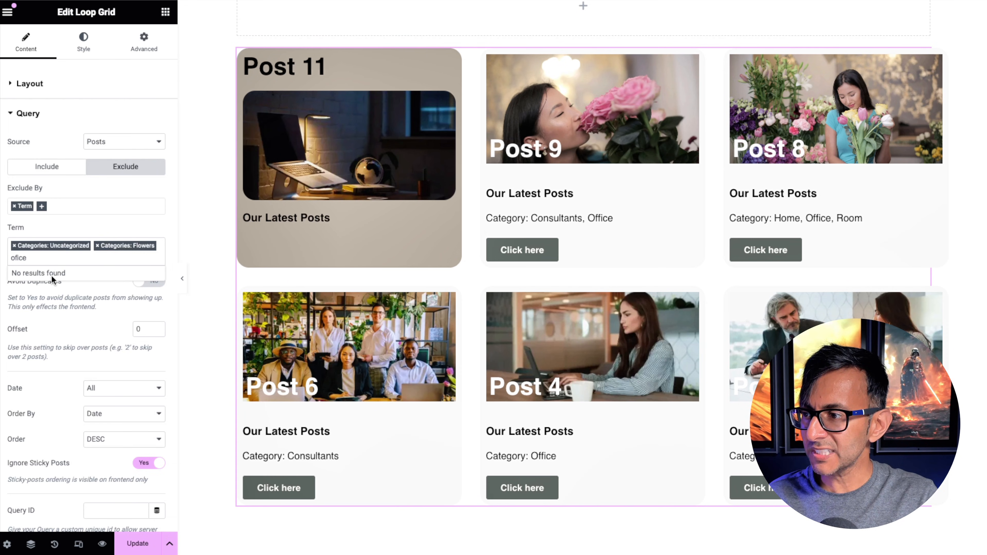
{"action": "key", "text": "BackSpace"}
{"action": "key", "text": "BackSpace"}
{"action": "key", "text": "BackSpace"}
{"action": "key", "text": "BackSpace"}
{"action": "key", "text": "BackSpace"}
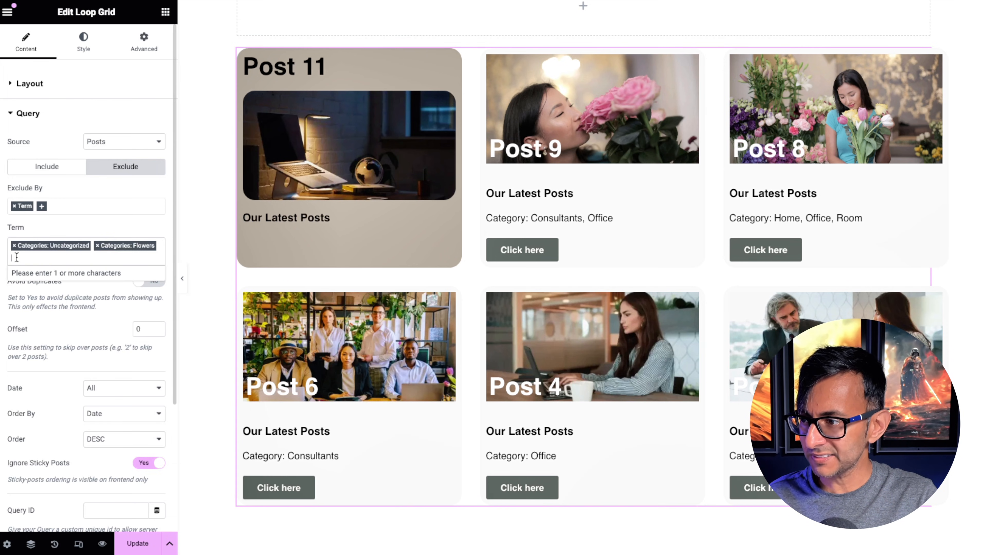
{"action": "type", "text": "office"}
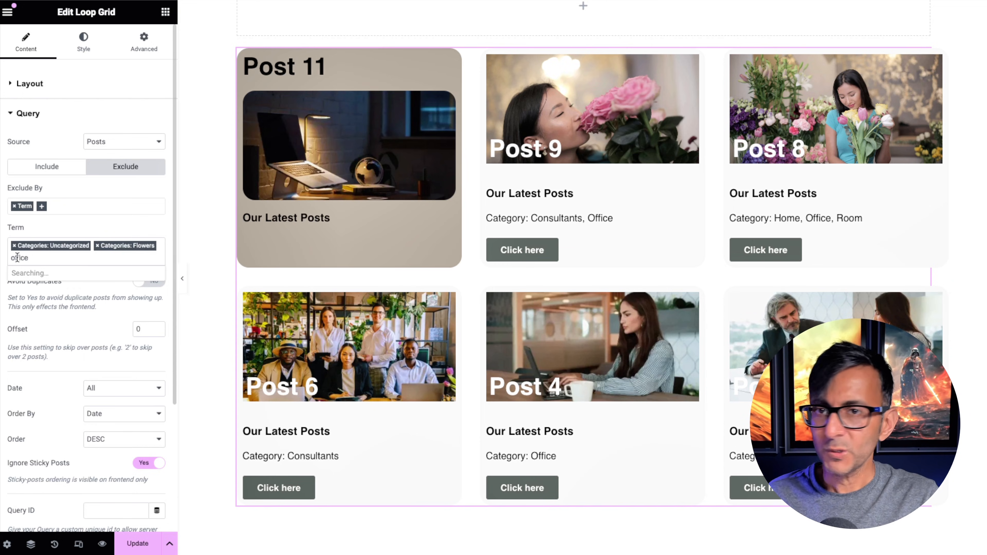
{"action": "left_click", "coordinate": [17, 275]}
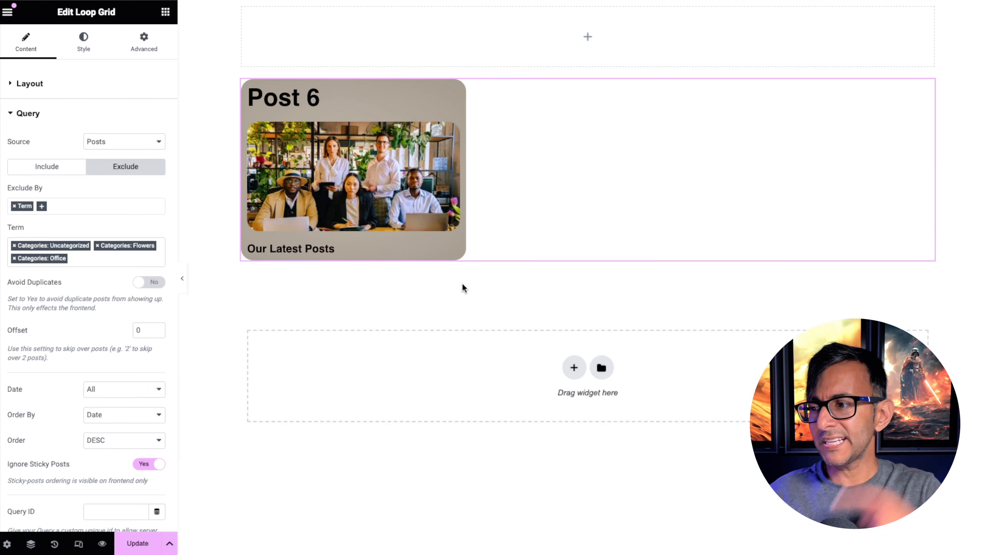
Step: Check the query's include settings and remove the Term criterion from its exclusions
{"action": "left_click", "coordinate": [58, 167]}
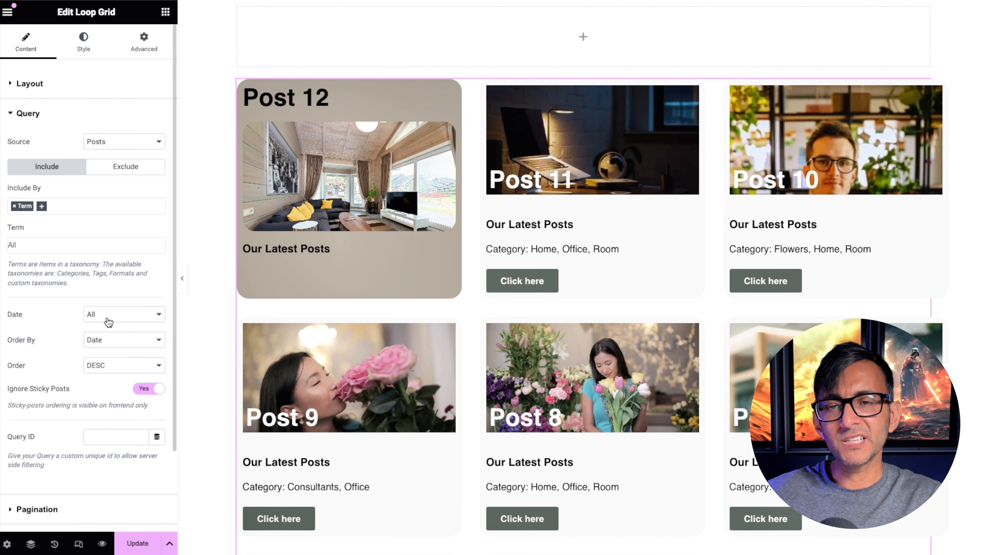
{"action": "left_click", "coordinate": [129, 173]}
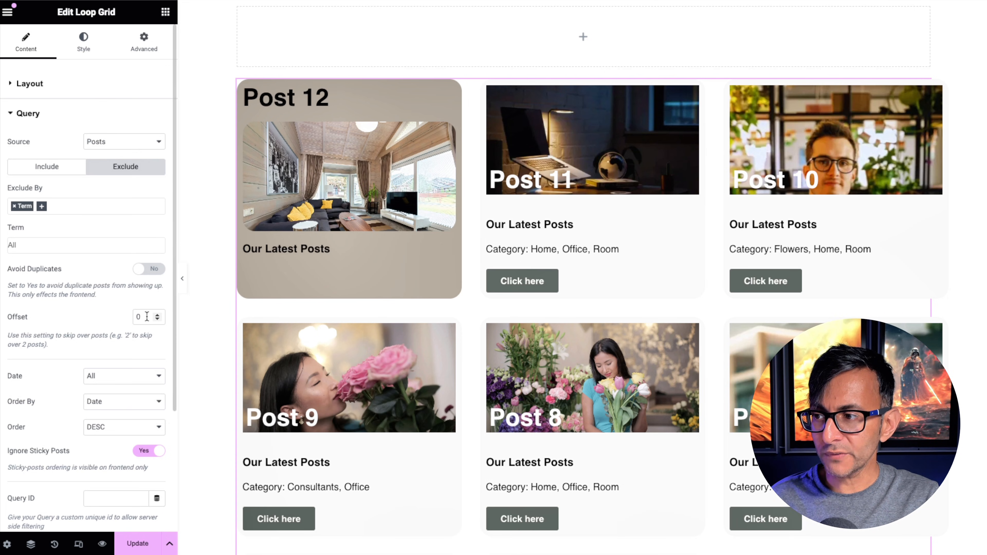
{"action": "left_click", "coordinate": [14, 206]}
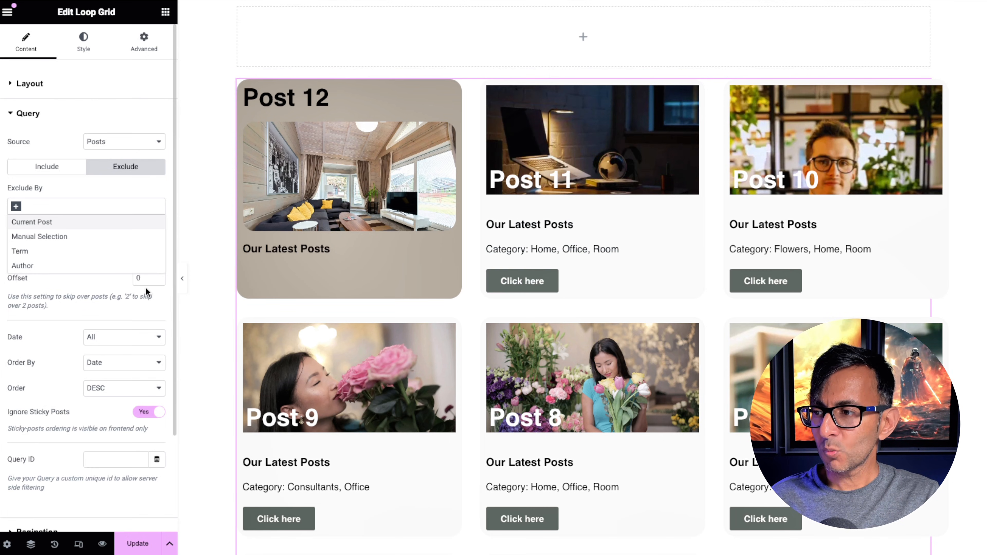
Step: Try query offsets of 1, 3 and 5 on the post grid, and clear the offset value
{"action": "left_click", "coordinate": [144, 277]}
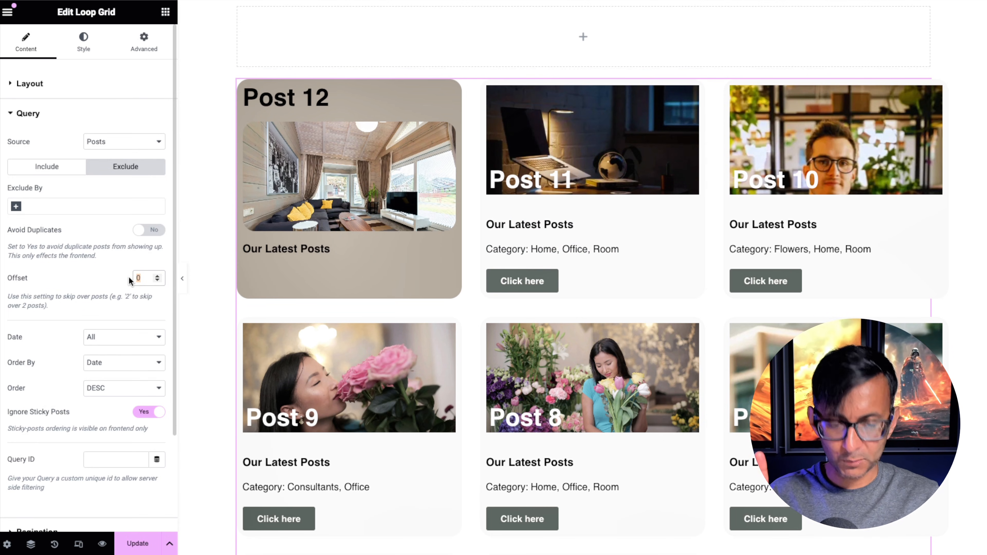
{"action": "type", "text": "1"}
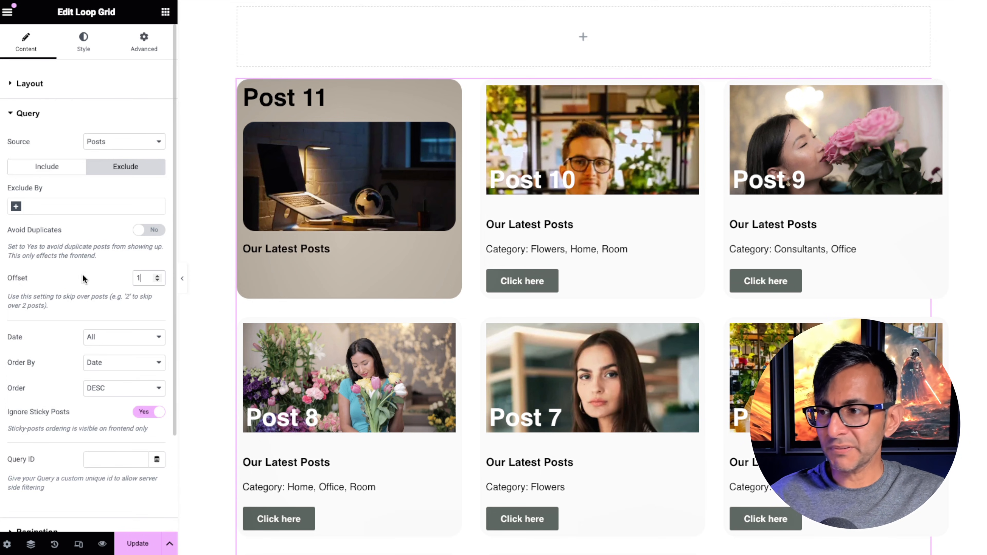
{"action": "left_click_drag", "start_coordinate": [143, 277], "coordinate": [123, 275]}
{"action": "type", "text": "3"}
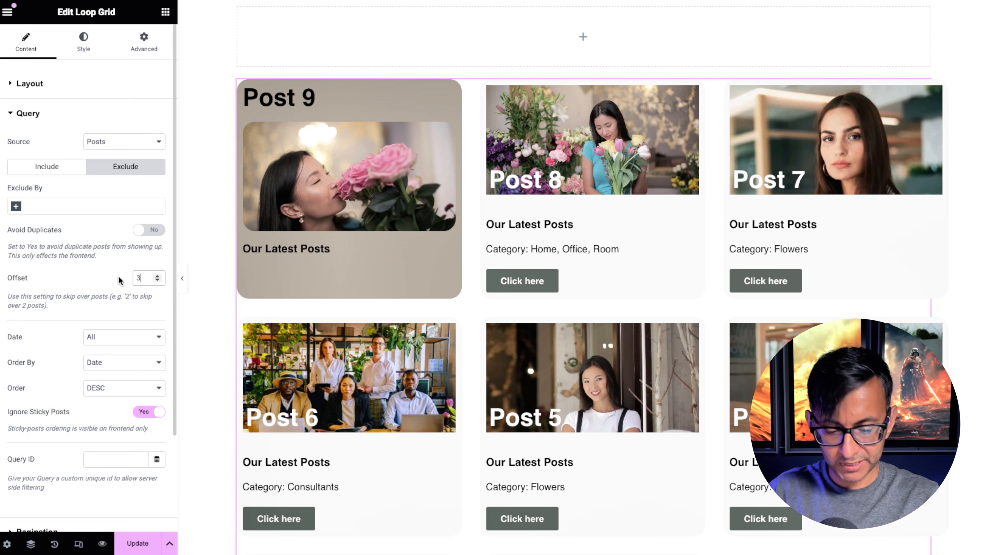
{"action": "key", "text": "BackSpace"}
{"action": "type", "text": "5"}
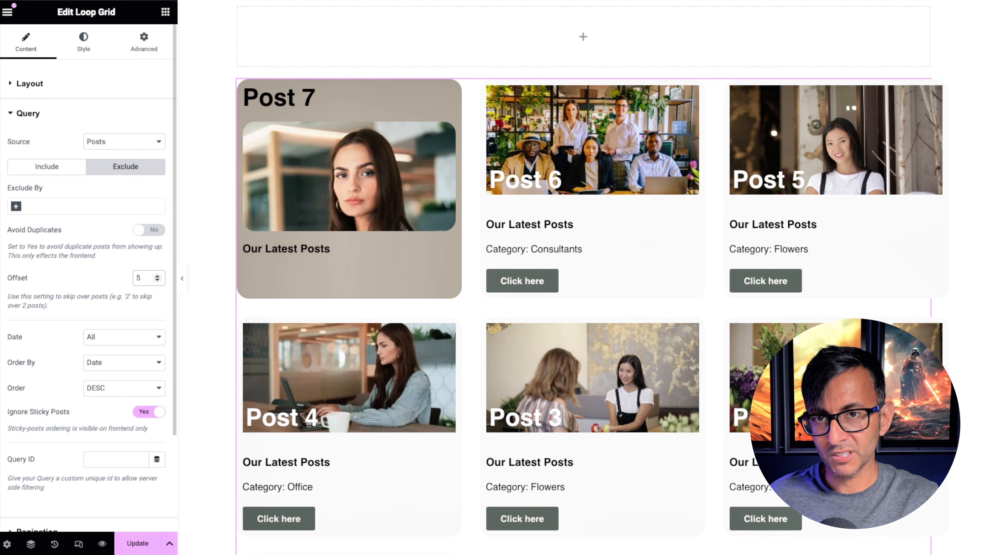
{"action": "key", "text": "BackSpace"}
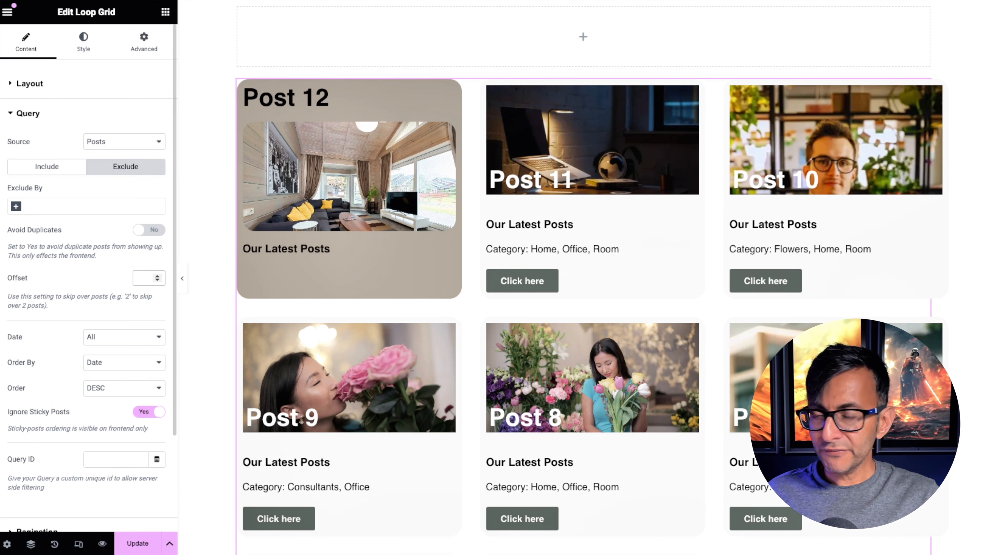